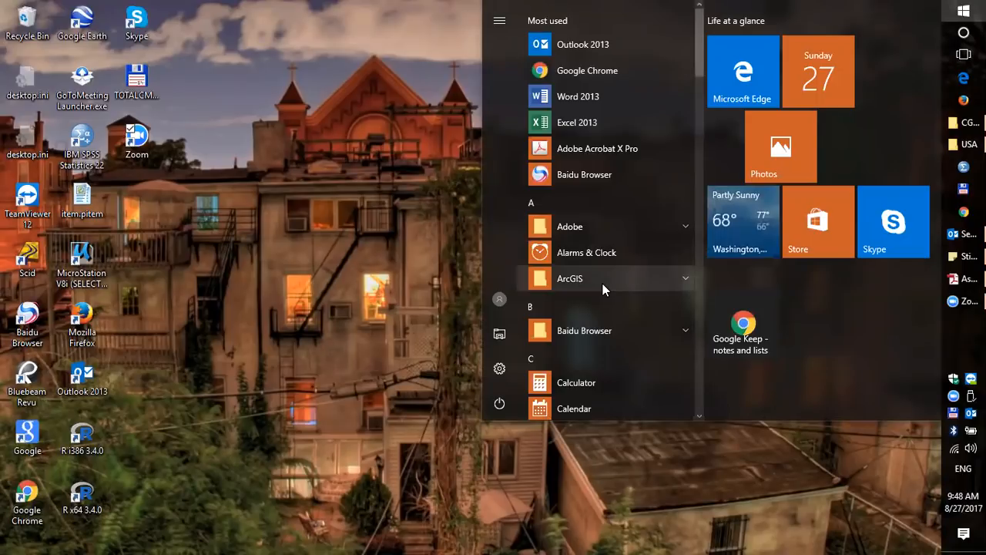
# Launch ArcMap 10.5 and dismiss the Getting Started window to begin with a blank untitled map.
pyautogui.click(598, 282)
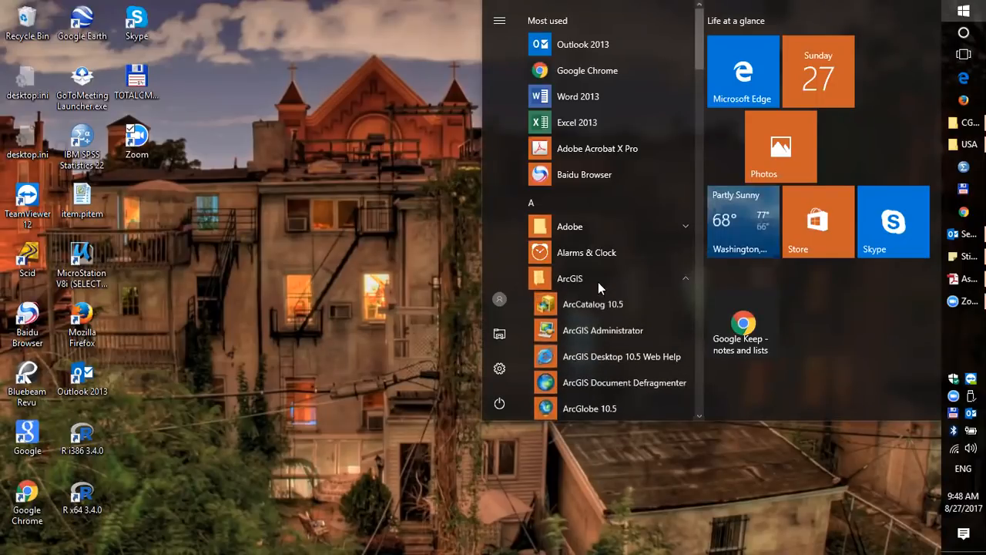
pyautogui.click(587, 371)
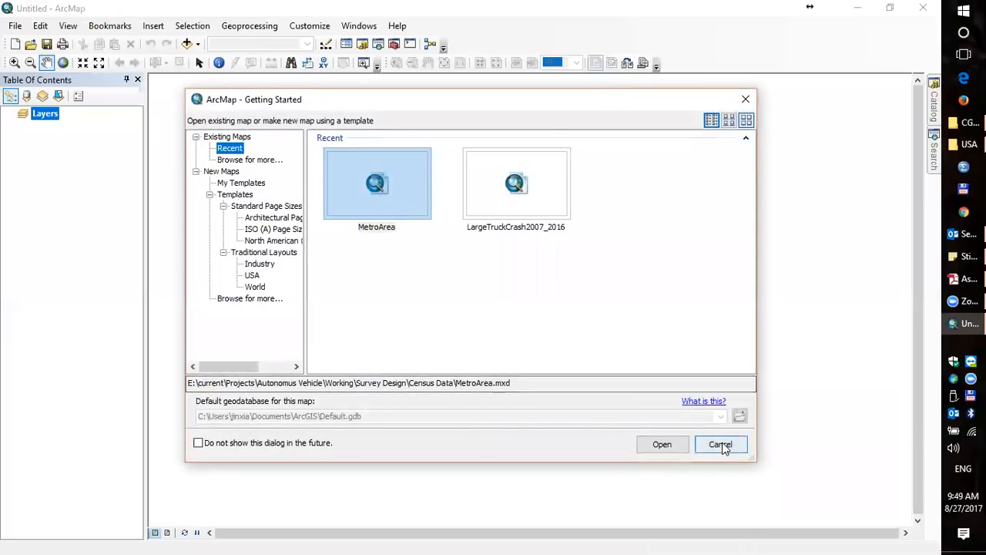
pyautogui.click(721, 444)
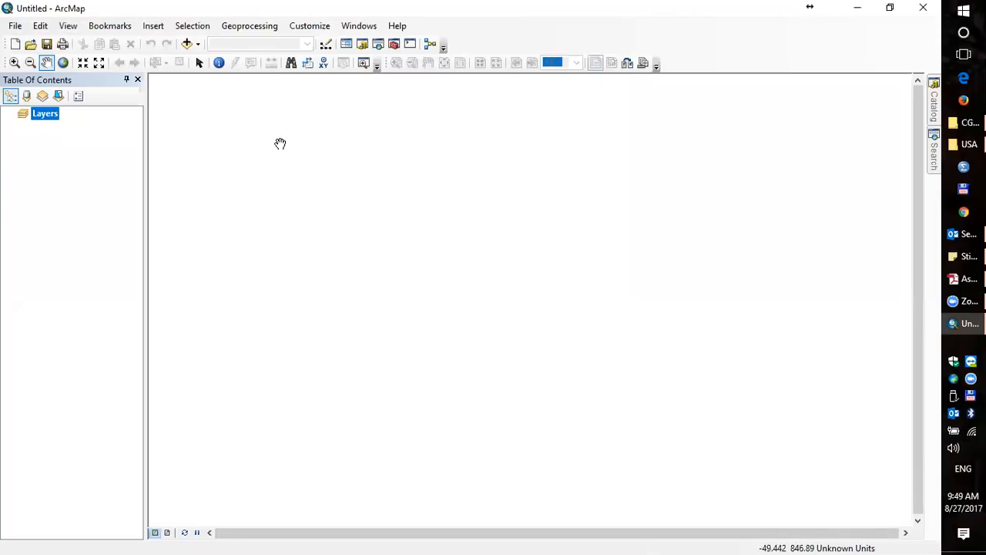
# Start adding data to the map and create a folder connection to D:\Data.
pyautogui.click(187, 45)
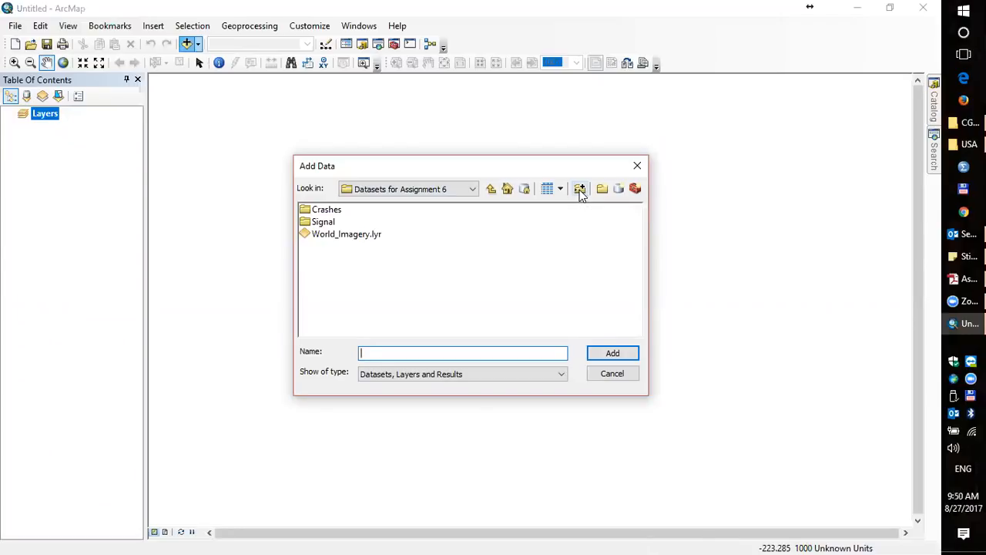
pyautogui.click(580, 189)
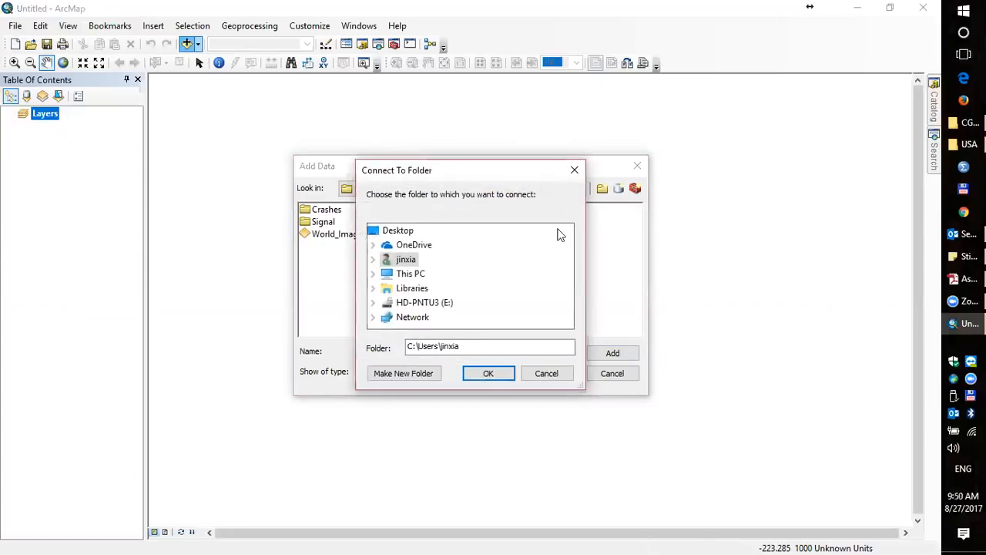
pyautogui.doubleClick(387, 273)
pyautogui.scroll(-2, 416, 285)
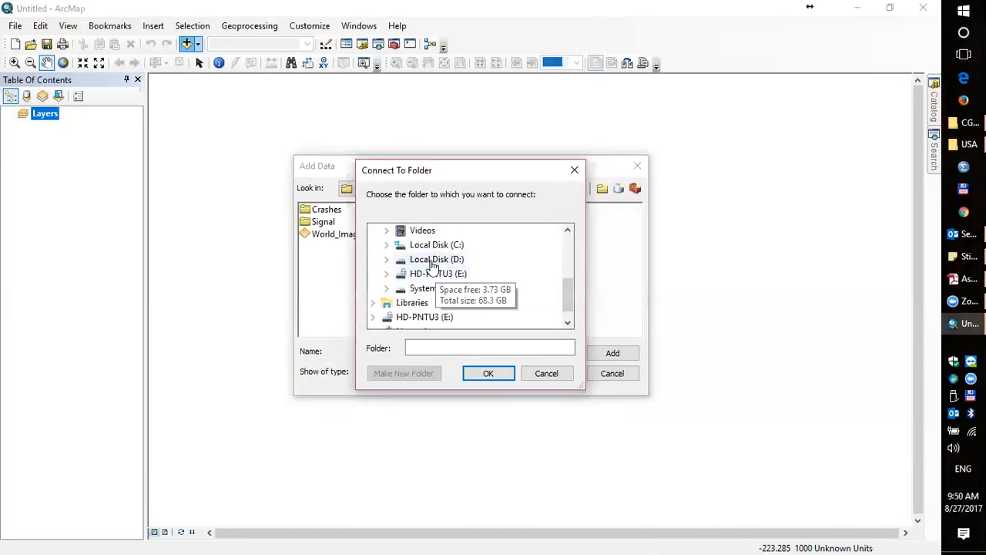
pyautogui.doubleClick(429, 260)
pyautogui.scroll(-2, 459, 277)
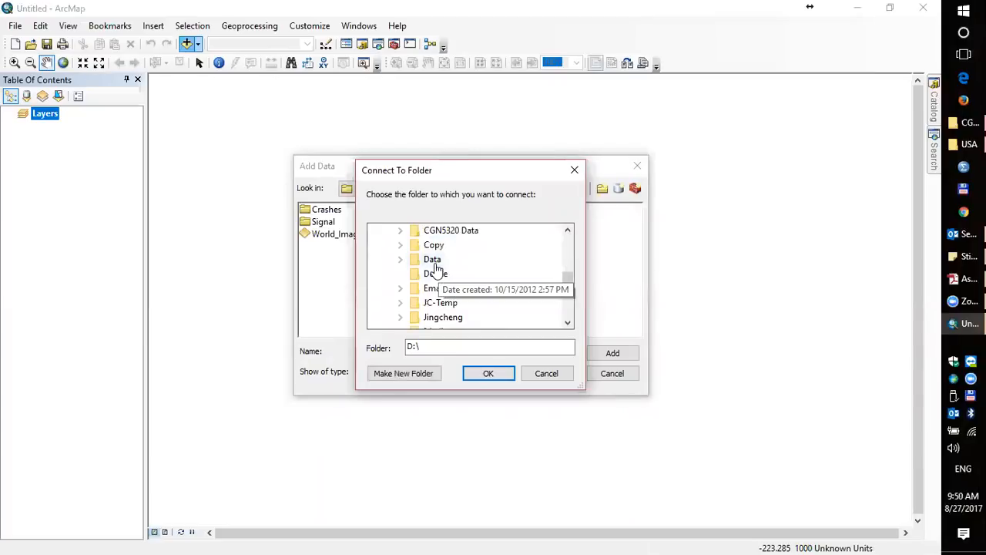
pyautogui.doubleClick(432, 260)
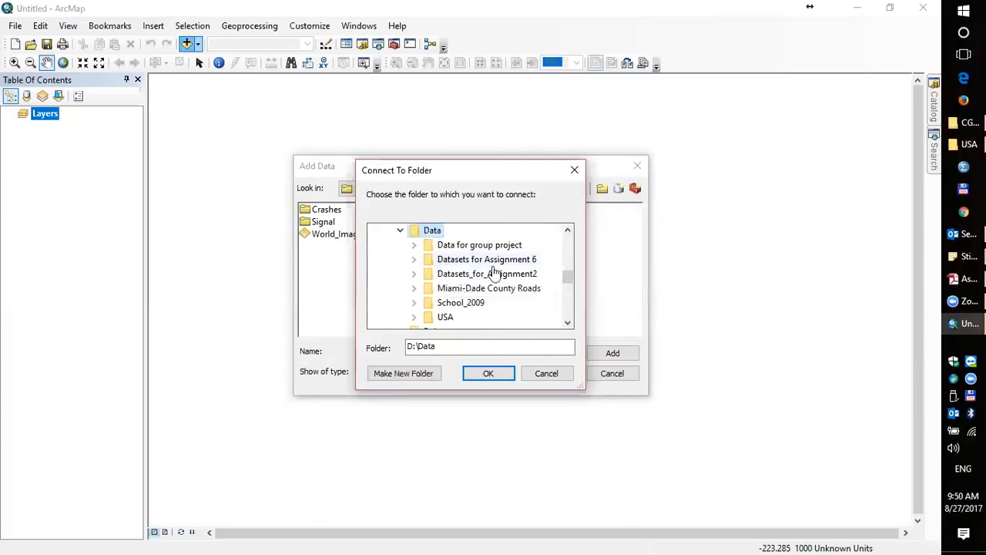
pyautogui.click(498, 373)
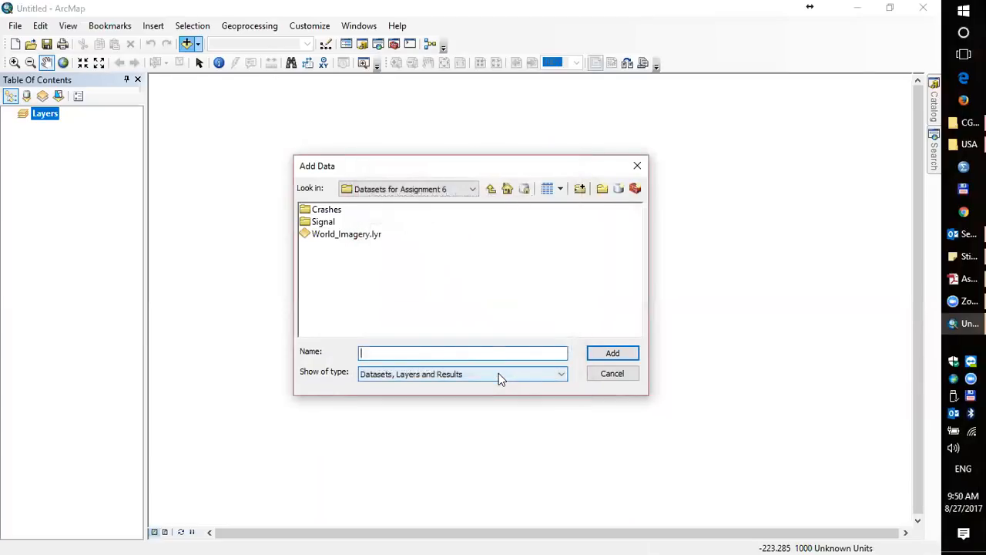
# Add the STATES_Proj.shp shapefile from the USA\States folder of the D:\Data connection to the map.
pyautogui.click(474, 190)
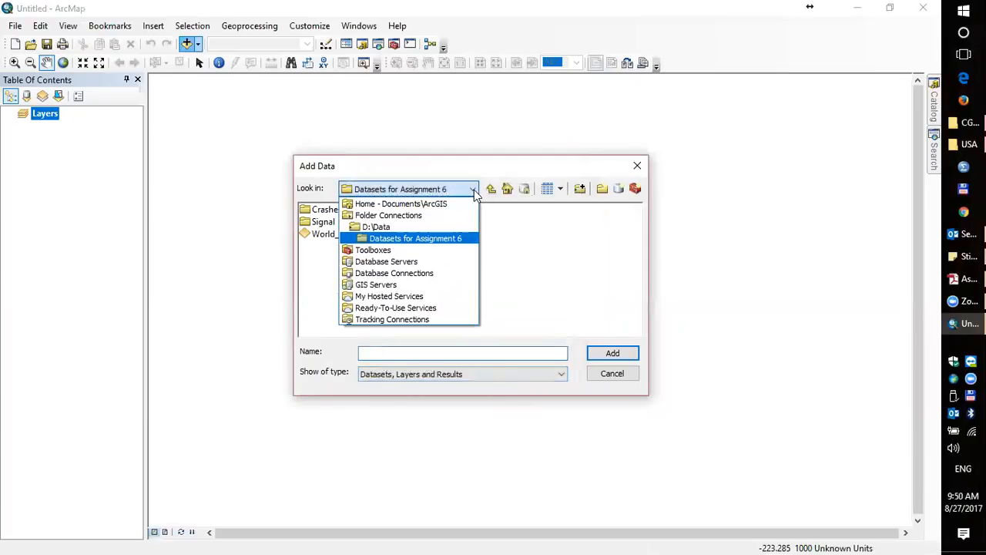
pyautogui.click(385, 227)
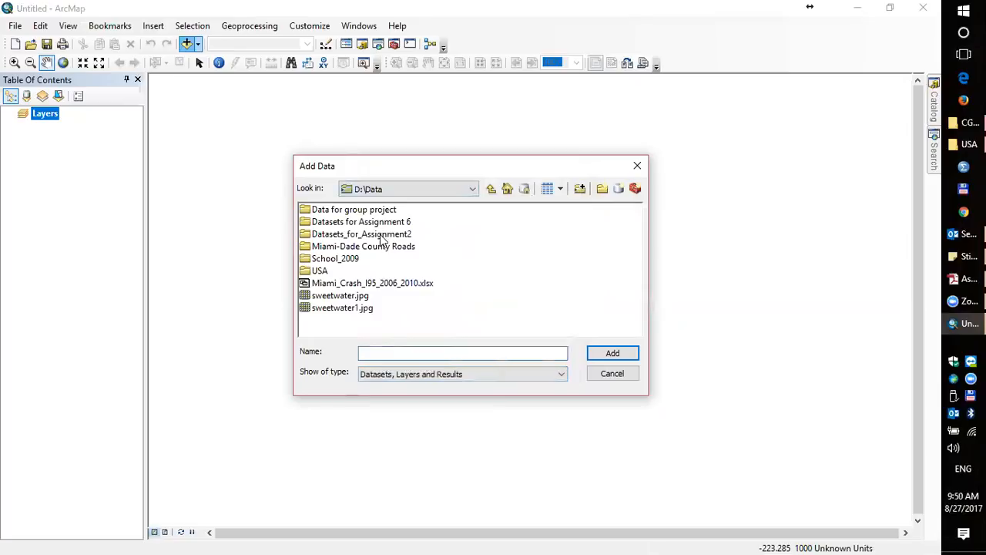
pyautogui.doubleClick(319, 272)
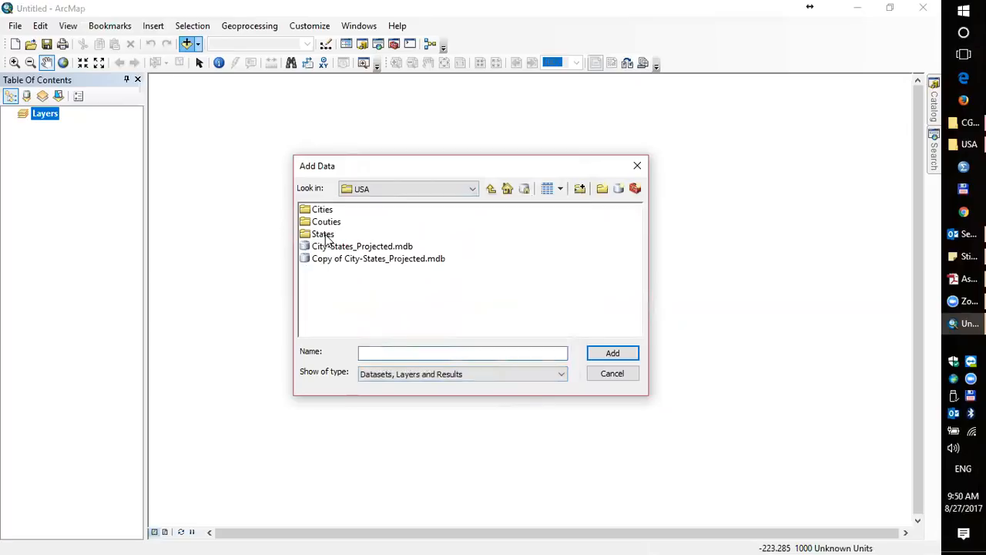
pyautogui.doubleClick(326, 236)
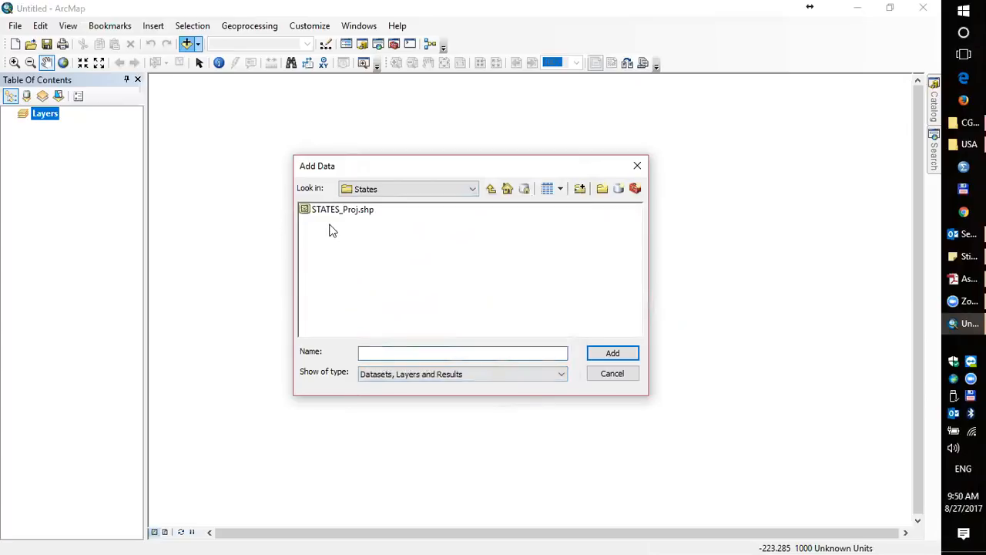
pyautogui.click(339, 210)
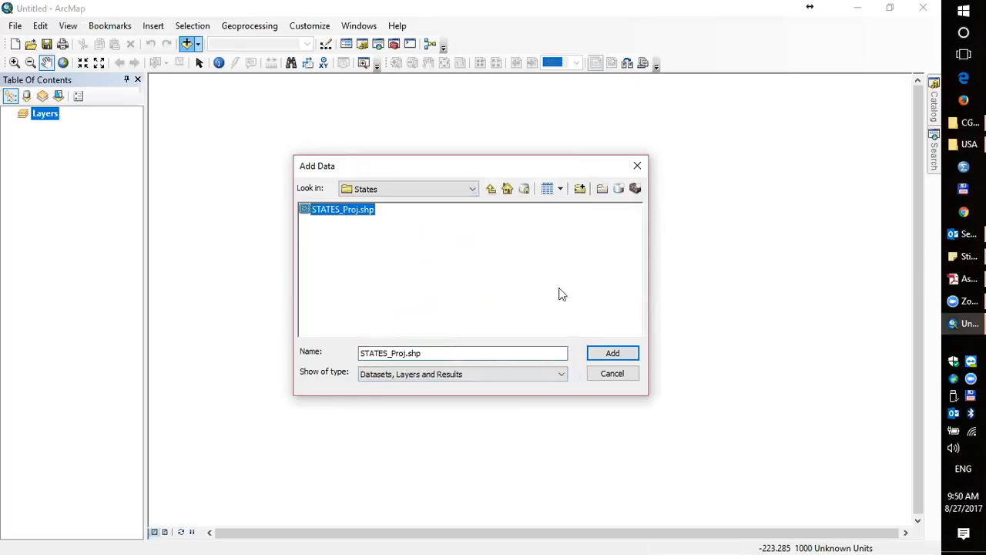
pyautogui.click(627, 356)
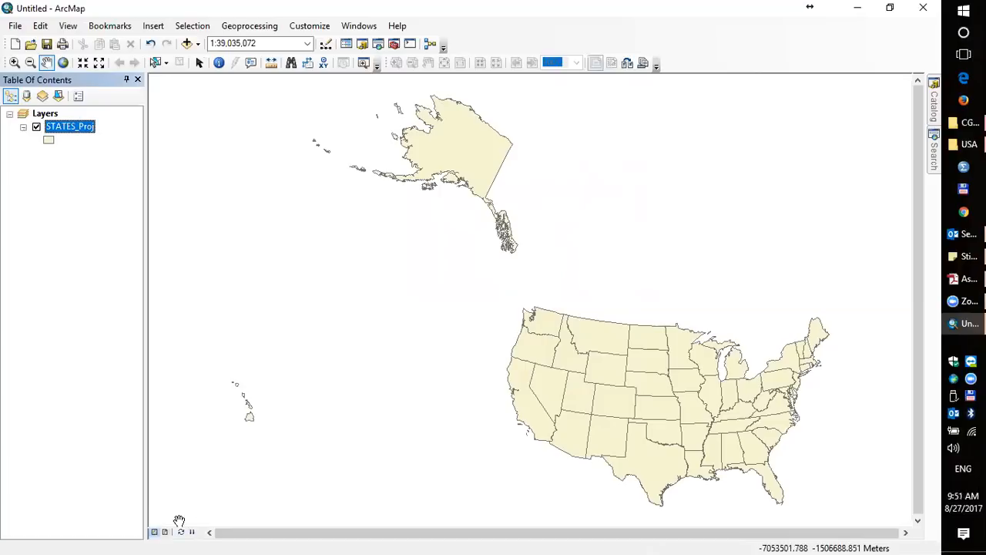
# Compare the layout and data views, and examine the states map at different scales, at full extent and at the previous extent.
pyautogui.click(165, 533)
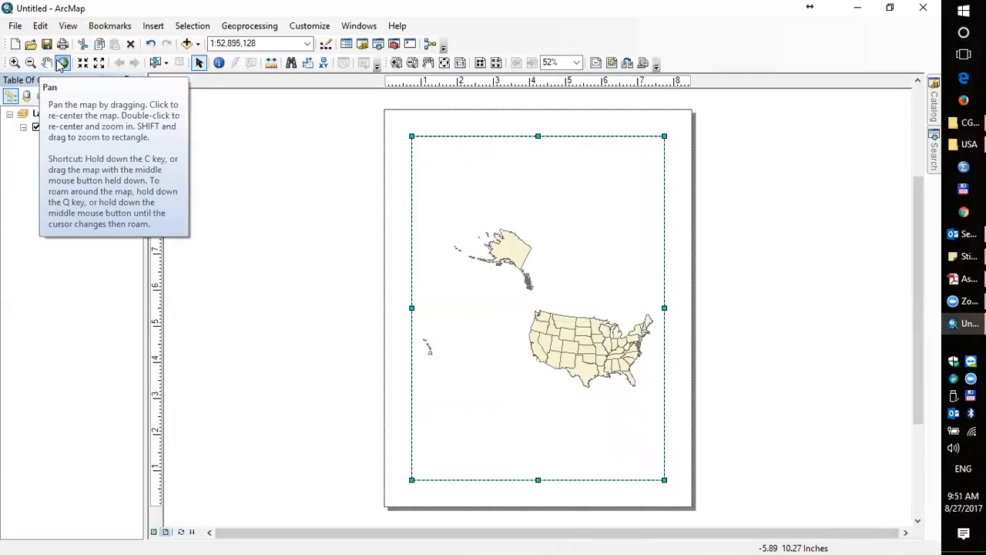
pyautogui.click(155, 532)
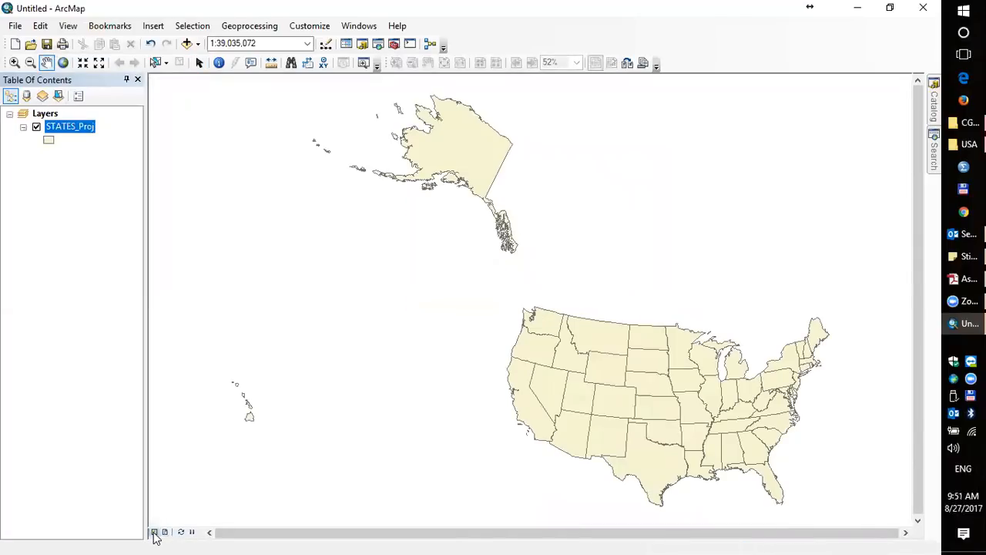
pyautogui.scroll(2, 679, 402)
pyautogui.scroll(3, 590, 352)
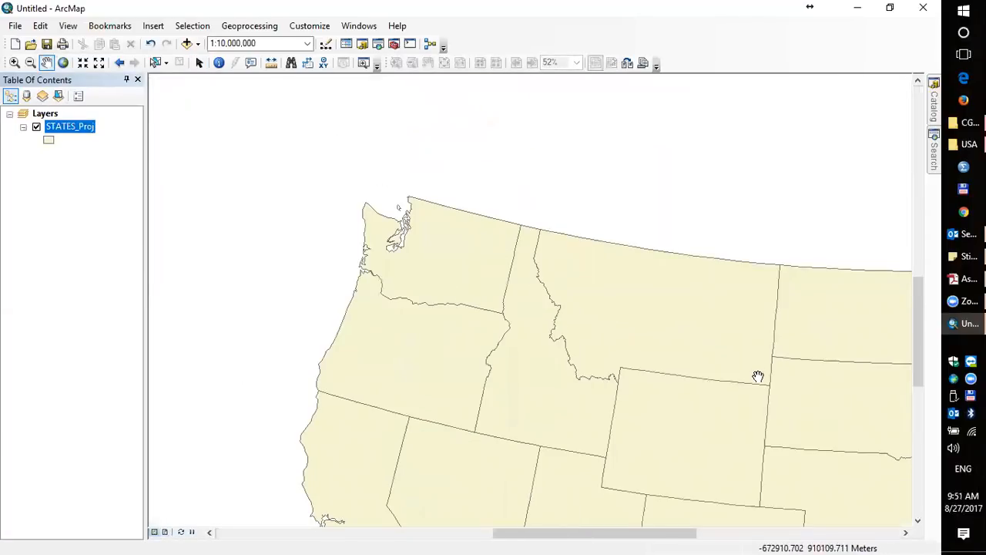
pyautogui.moveTo(781, 449); pyautogui.dragTo(617, 337)
pyautogui.scroll(2, 684, 352)
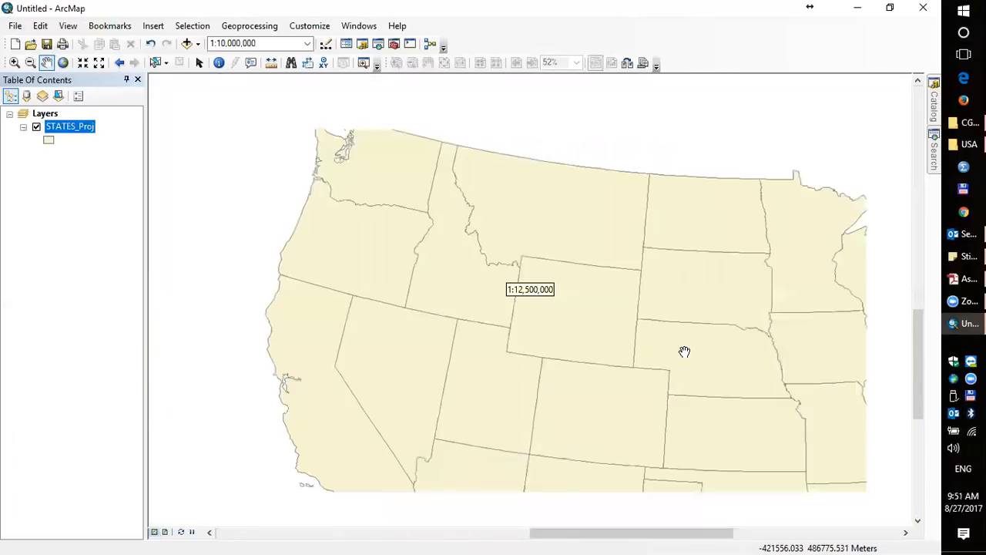
pyautogui.scroll(2, 700, 369)
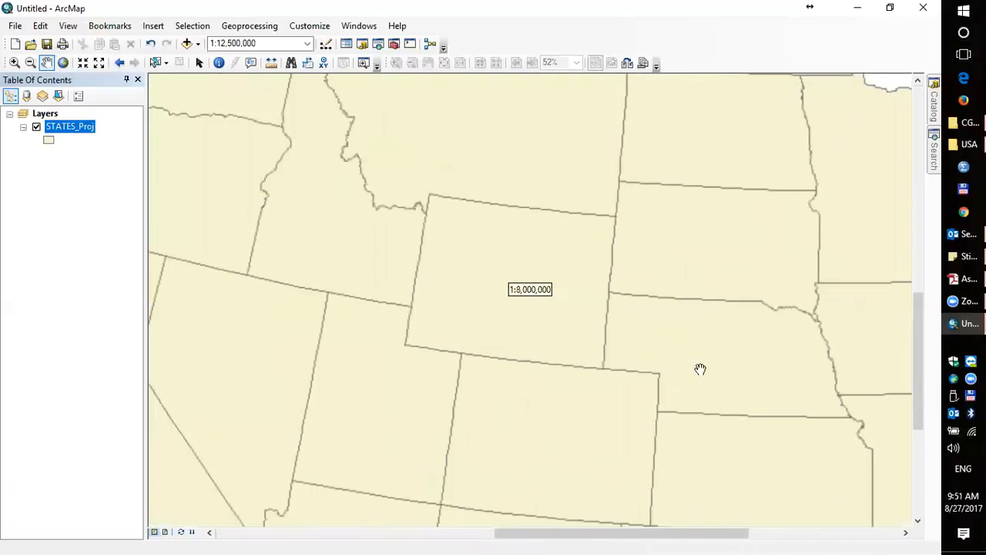
pyautogui.click(63, 63)
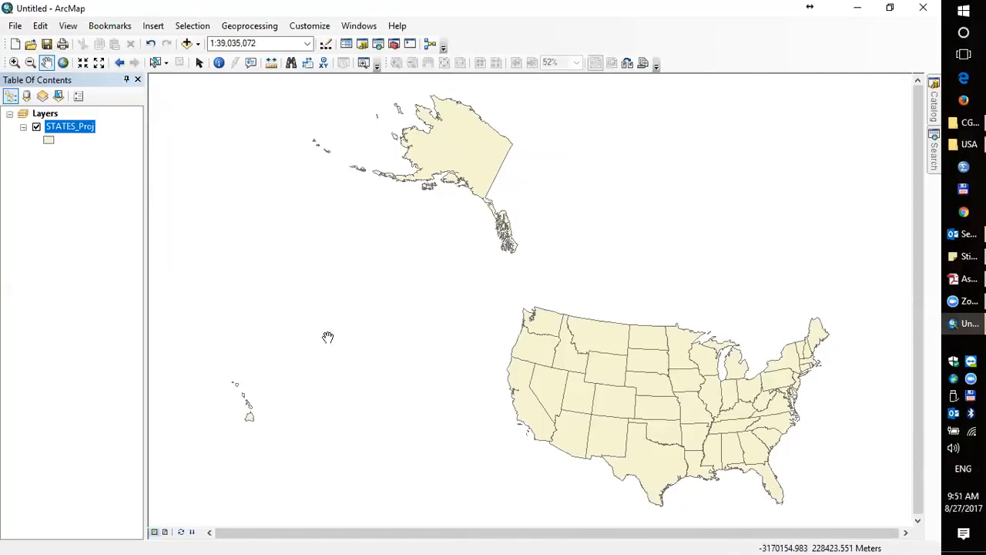
pyautogui.click(119, 63)
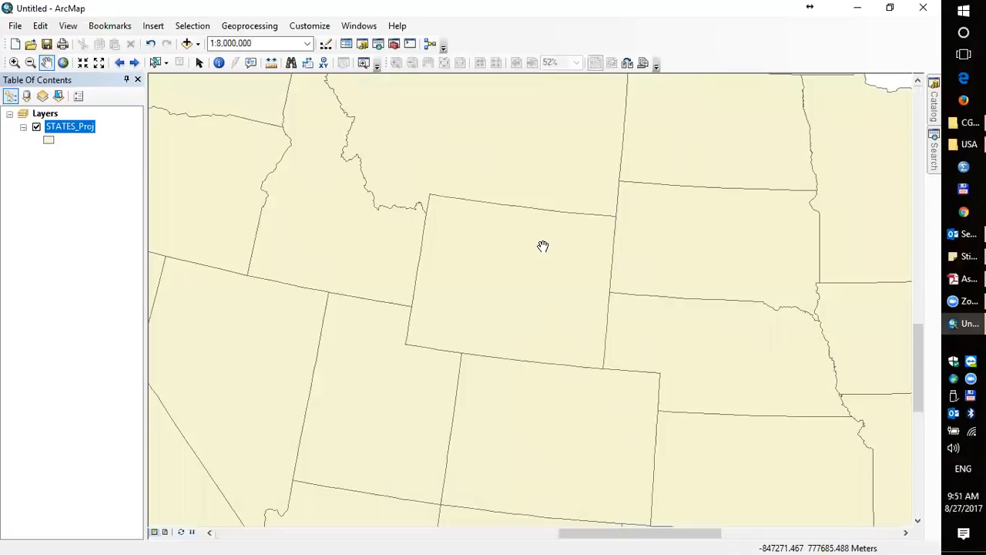
pyautogui.scroll(2, 466, 249)
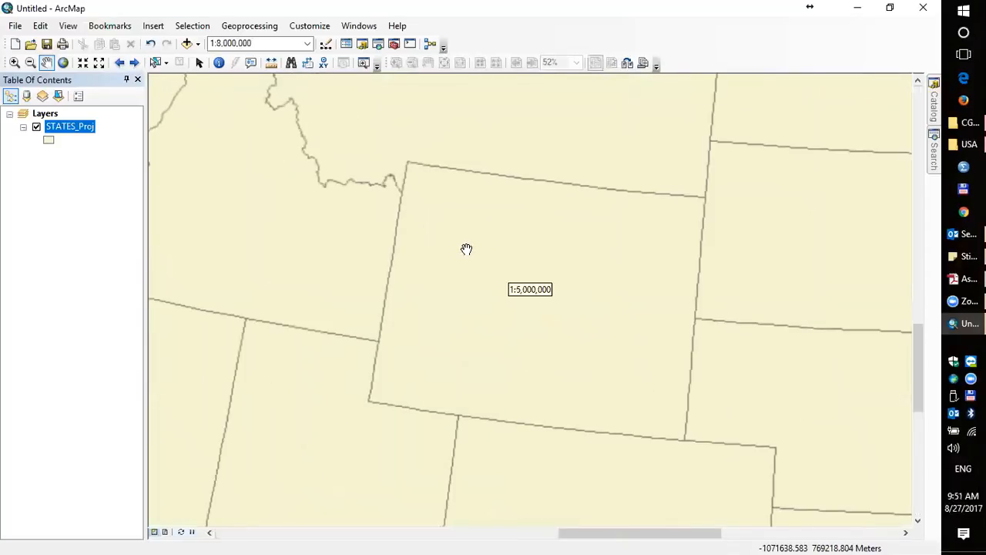
pyautogui.scroll(3, 466, 249)
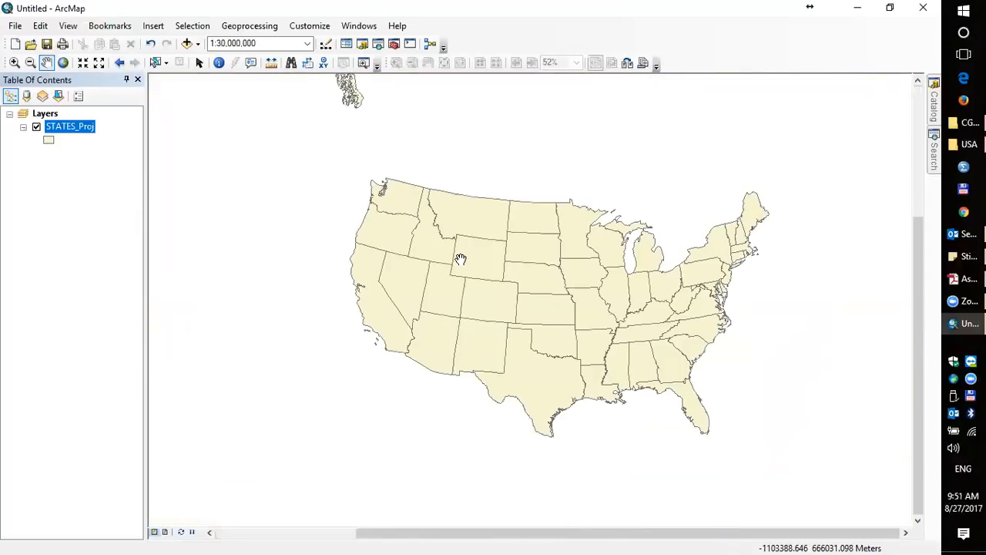
pyautogui.scroll(1, 471, 277)
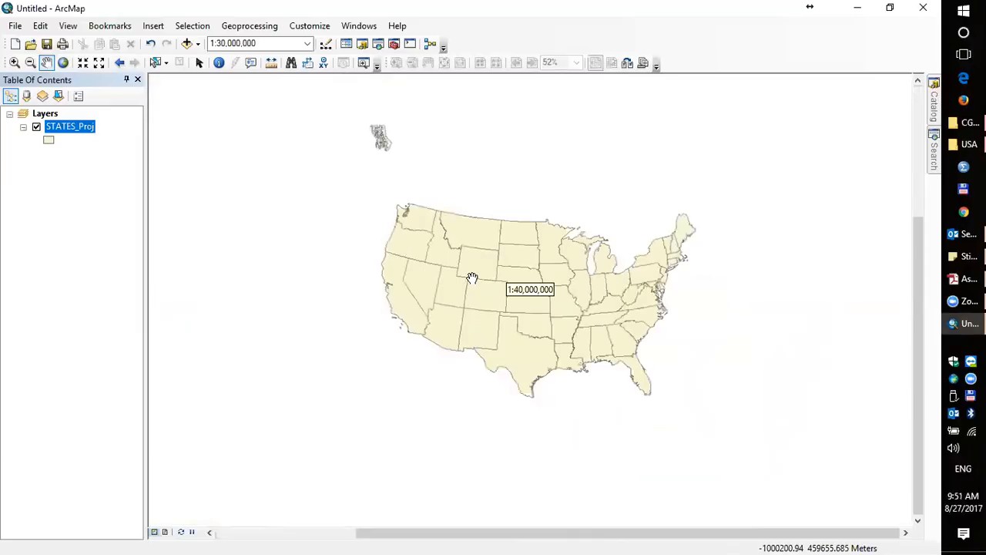
pyautogui.scroll(1, 491, 296)
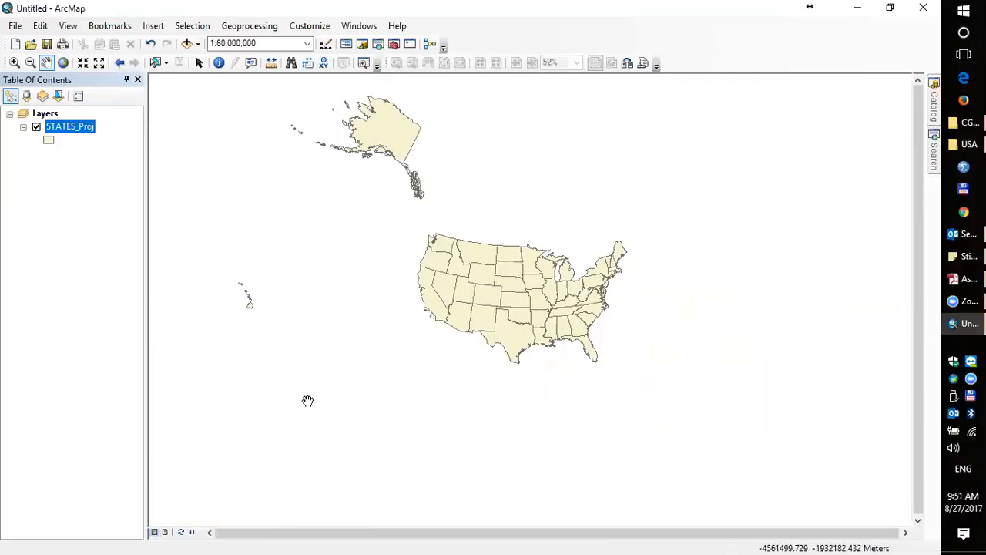
# Switch to layout view and zoom the map in around Alaska, Hawaii and the contiguous states within the data frame.
pyautogui.click(164, 533)
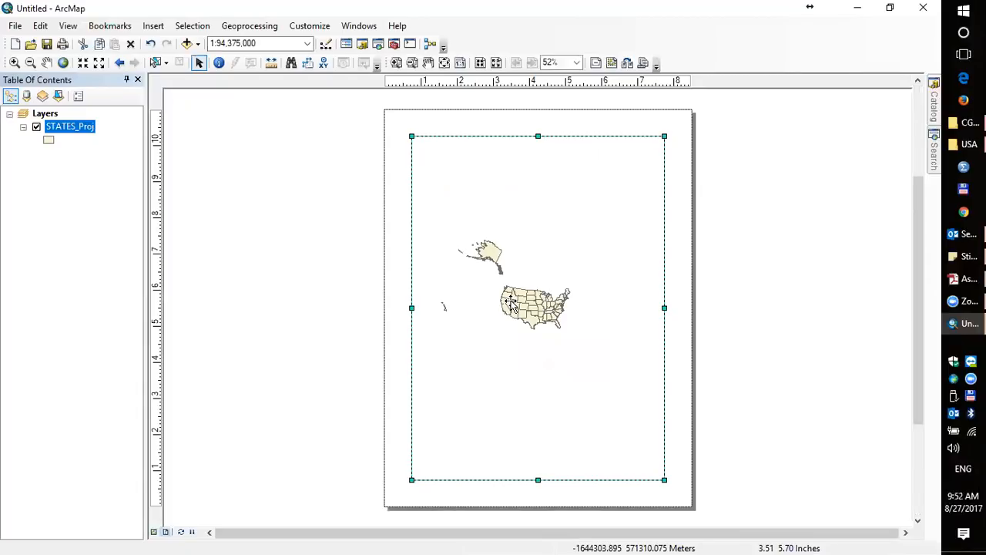
pyautogui.click(14, 62)
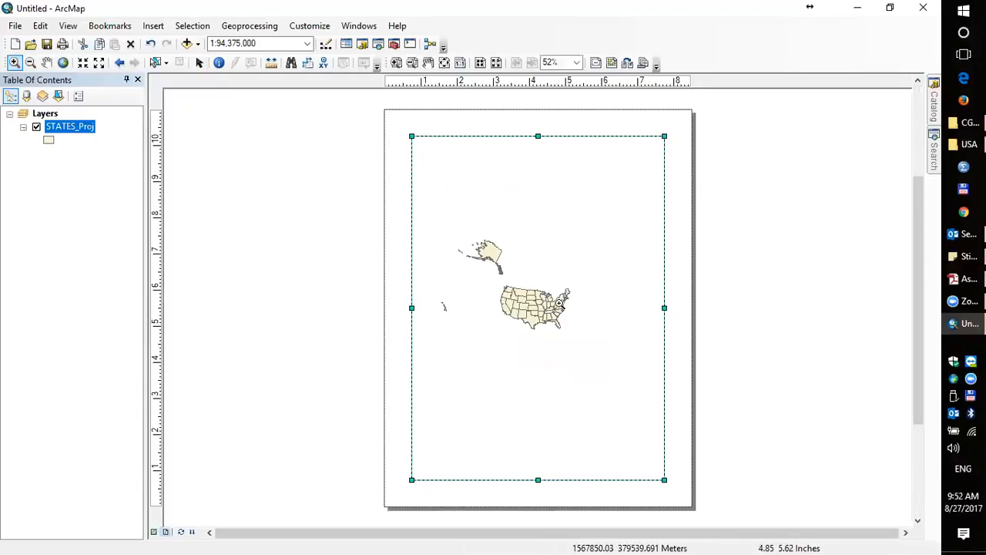
pyautogui.moveTo(429, 235); pyautogui.dragTo(586, 344)
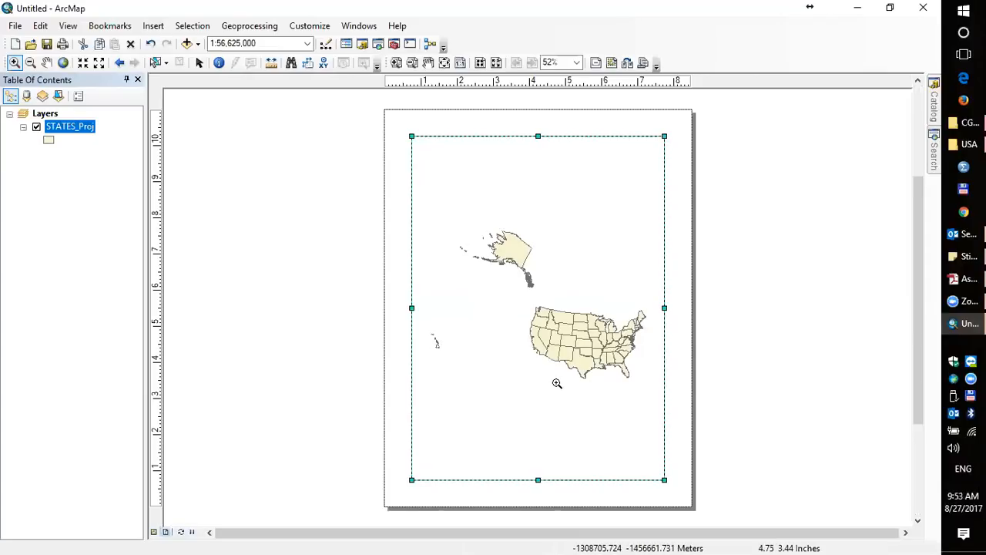
# Insert a new data frame and move it off the page, beside the upper part of the layout.
pyautogui.click(154, 25)
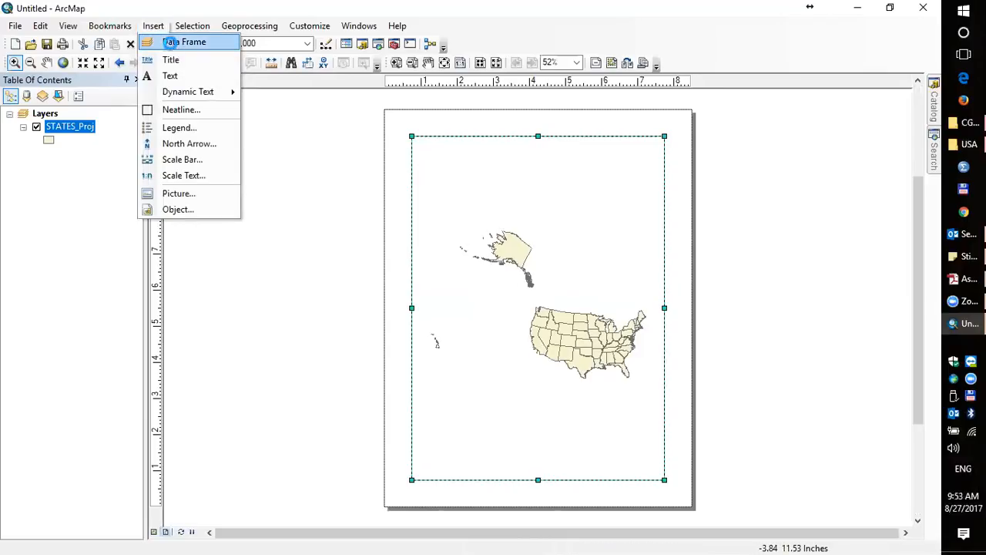
pyautogui.click(170, 42)
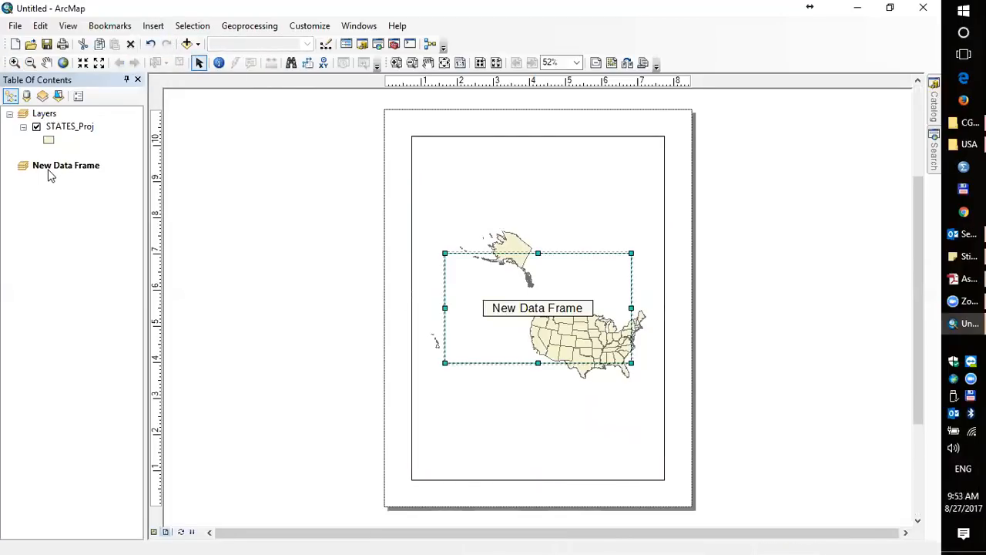
pyautogui.moveTo(557, 257); pyautogui.dragTo(293, 174)
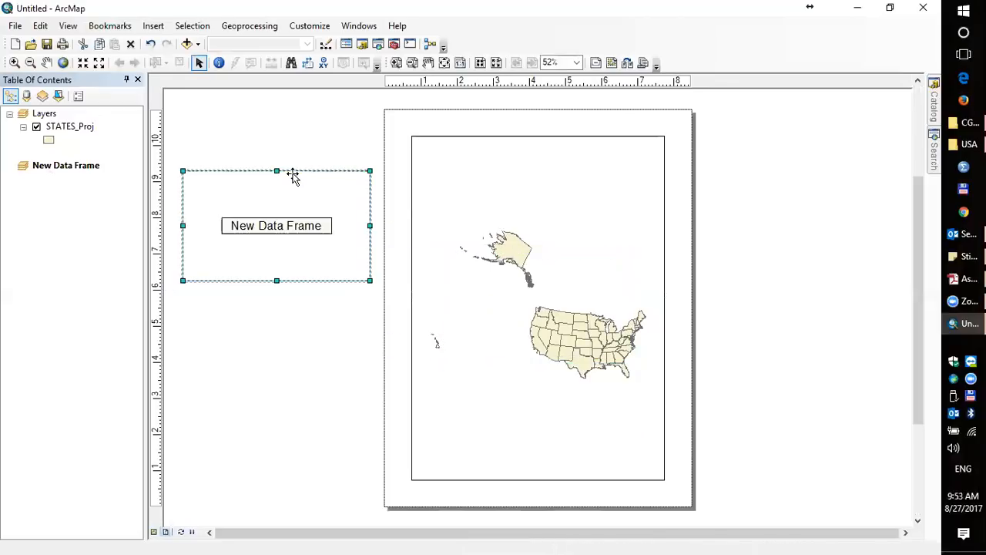
# Rename the new data frame as Alaska.
pyautogui.click(77, 167)
pyautogui.click(77, 168)
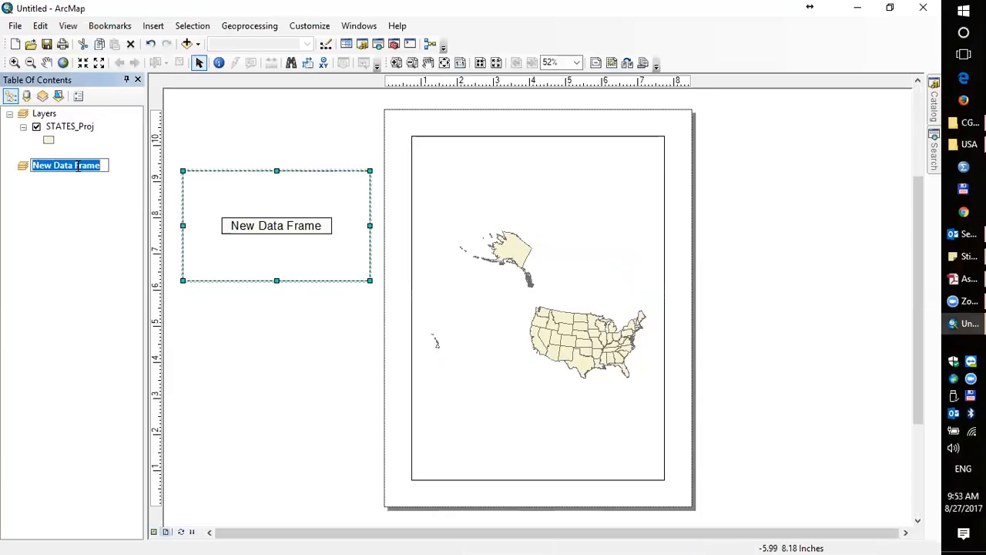
pyautogui.write('Alaska')
pyautogui.press('Return')
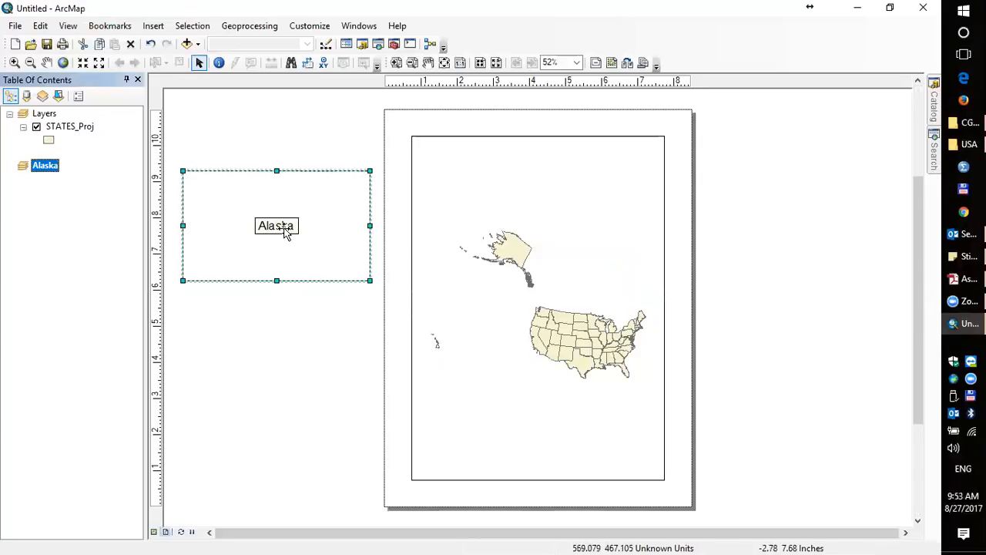
# Insert another data frame and move it off the page, below the Alaska frame.
pyautogui.click(152, 26)
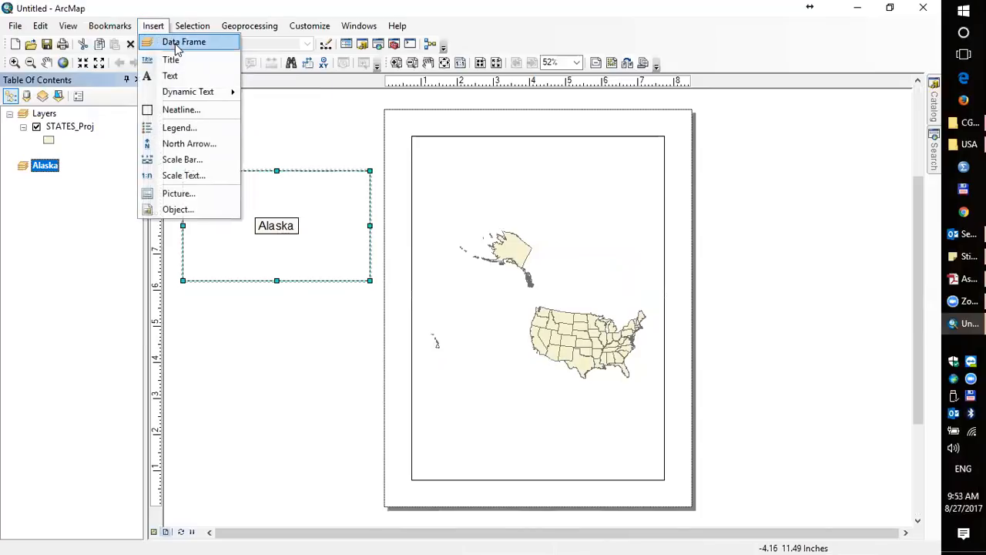
pyautogui.click(176, 47)
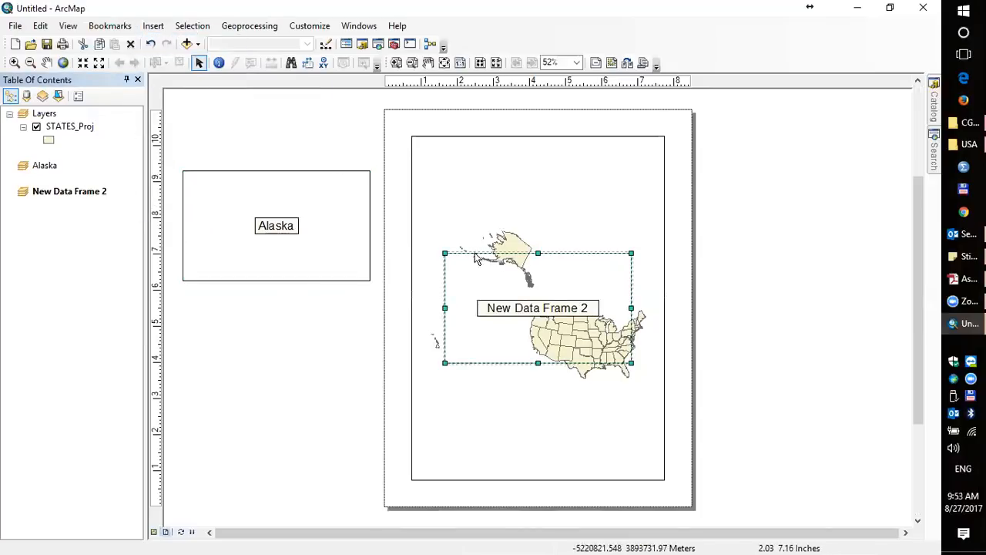
pyautogui.moveTo(502, 262); pyautogui.dragTo(255, 326)
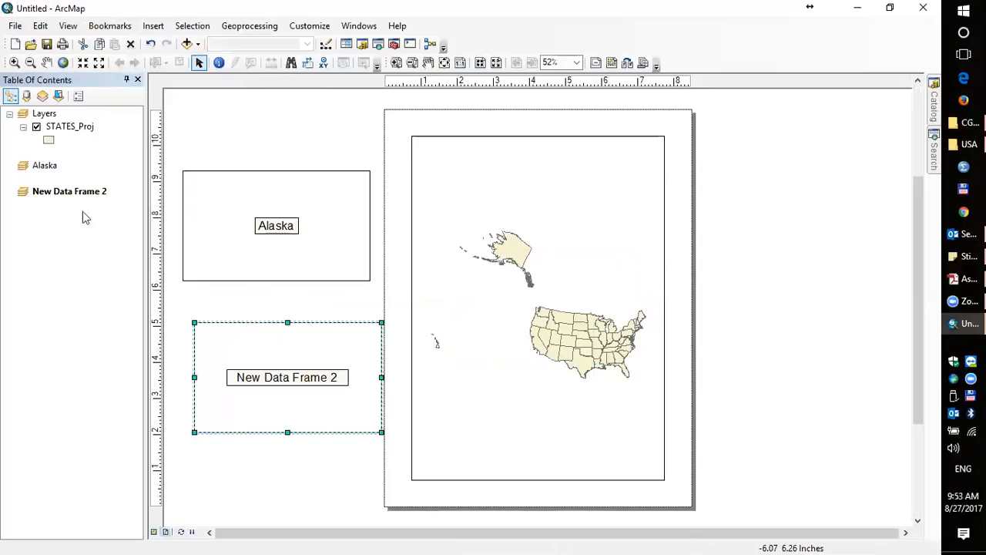
# Rename the second inserted data frame as Hawaii.
pyautogui.click(74, 198)
pyautogui.click(71, 198)
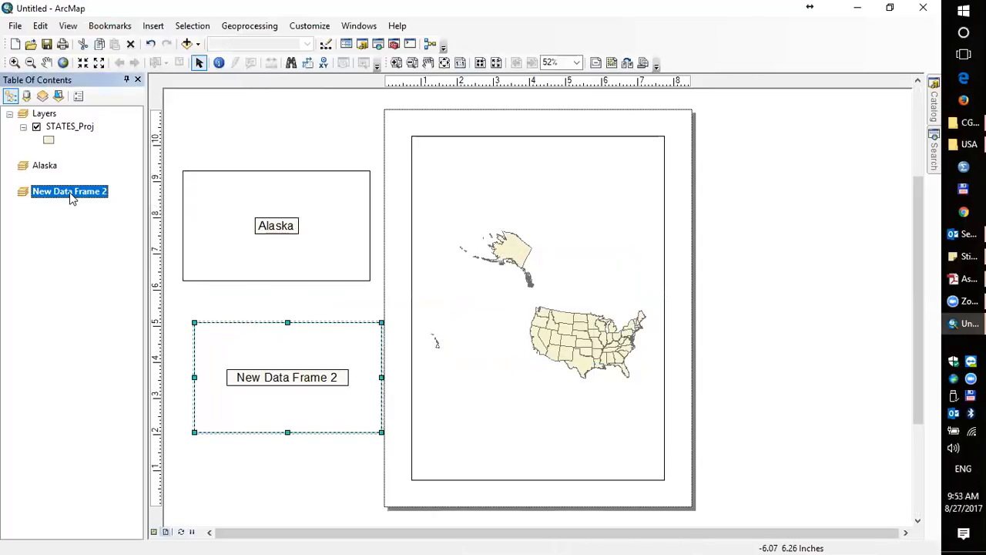
pyautogui.write('Hawaii')
pyautogui.press('Return')
# Select the Alaska, Hawaii and main data frames in turn to examine which one becomes active.
pyautogui.click(363, 193)
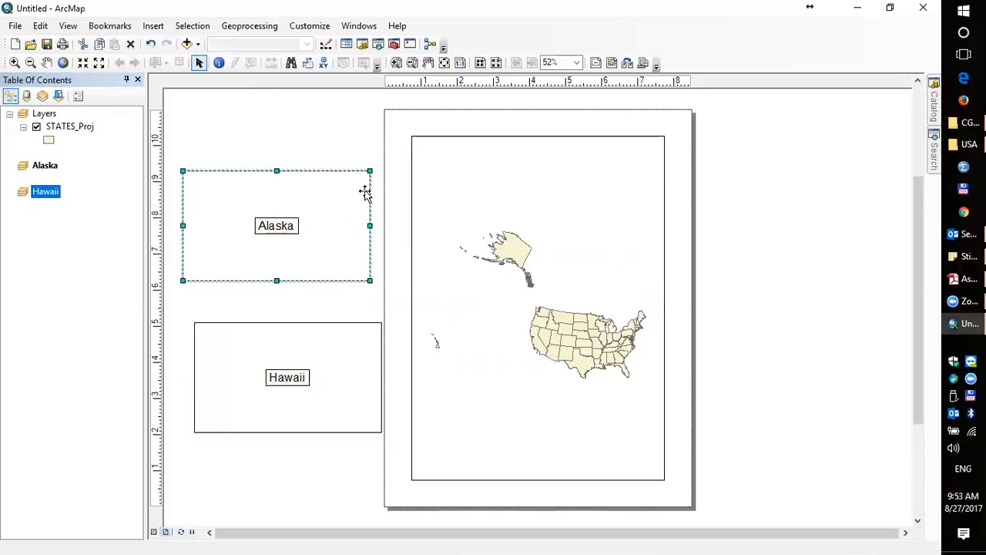
pyautogui.click(335, 348)
pyautogui.click(487, 346)
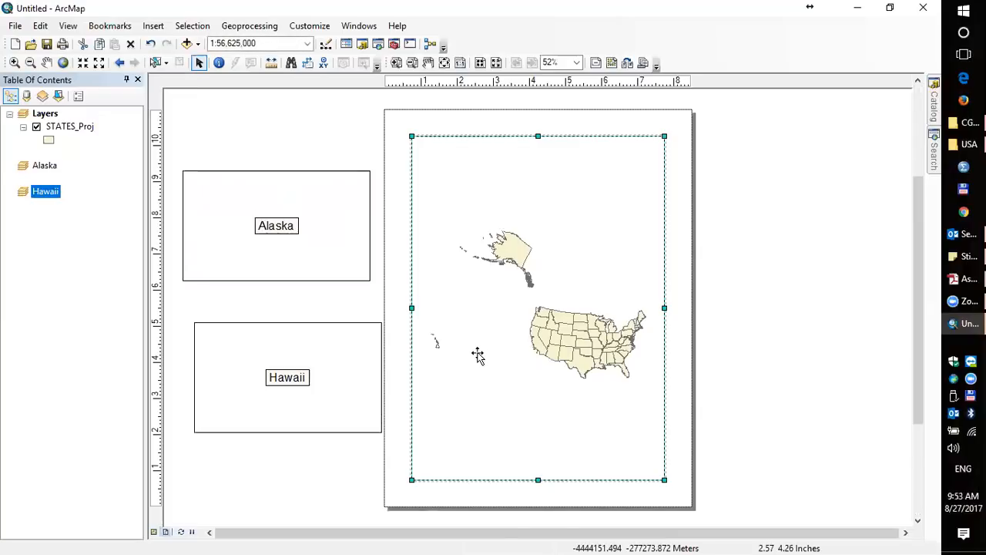
pyautogui.click(336, 208)
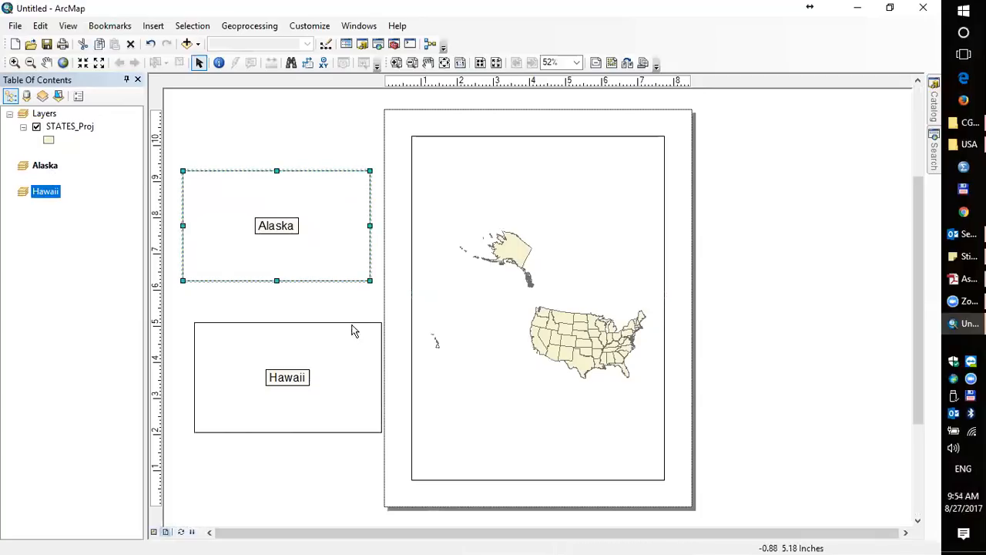
pyautogui.click(344, 354)
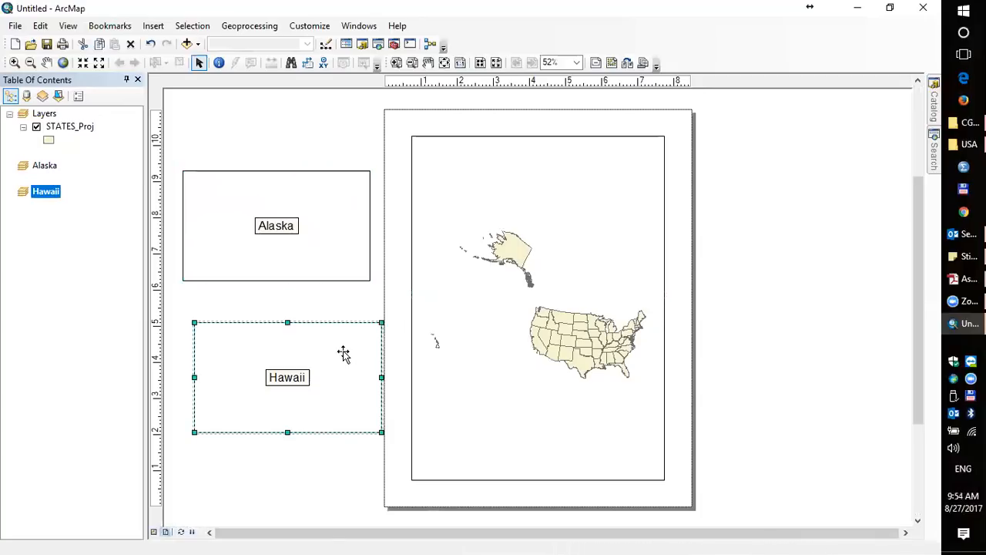
pyautogui.click(587, 185)
pyautogui.click(346, 235)
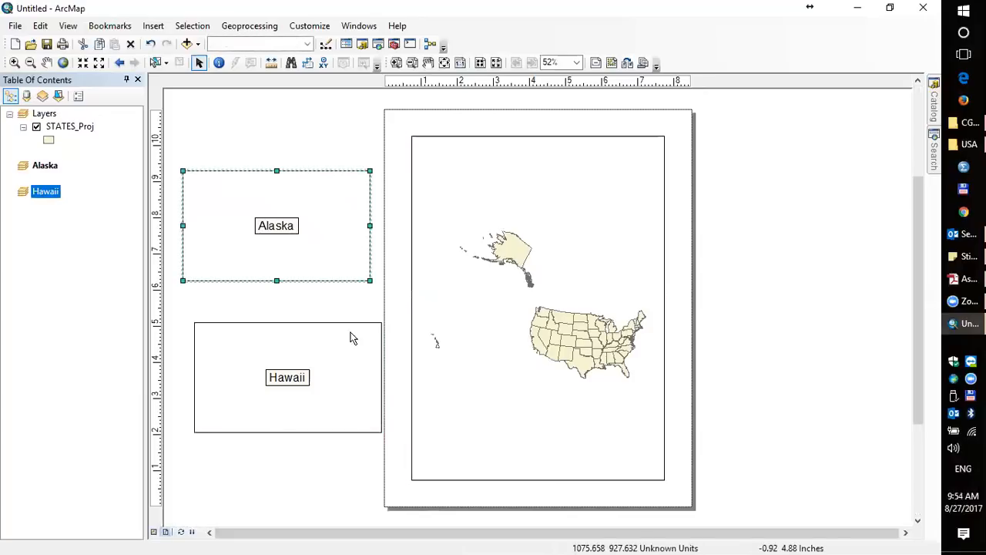
pyautogui.click(351, 350)
pyautogui.click(590, 174)
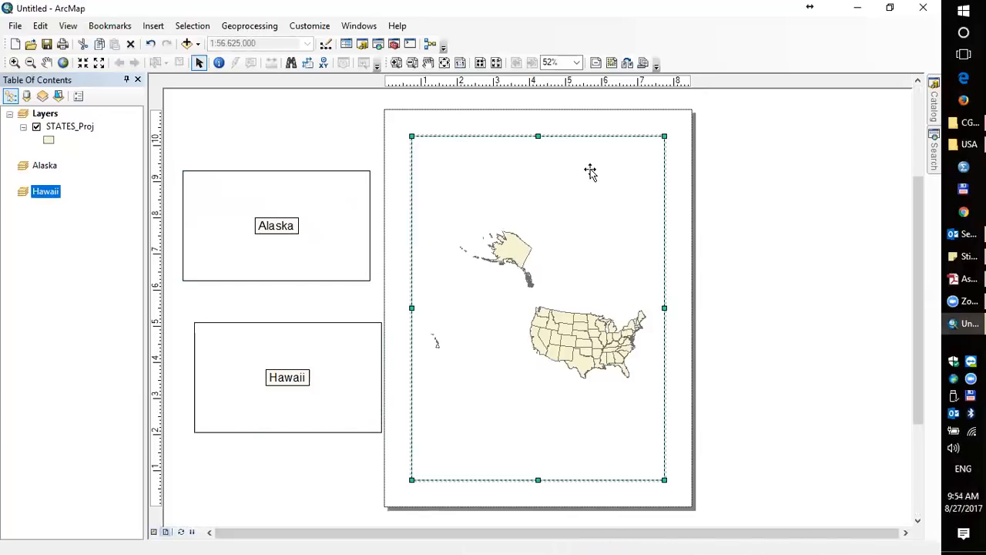
pyautogui.click(327, 195)
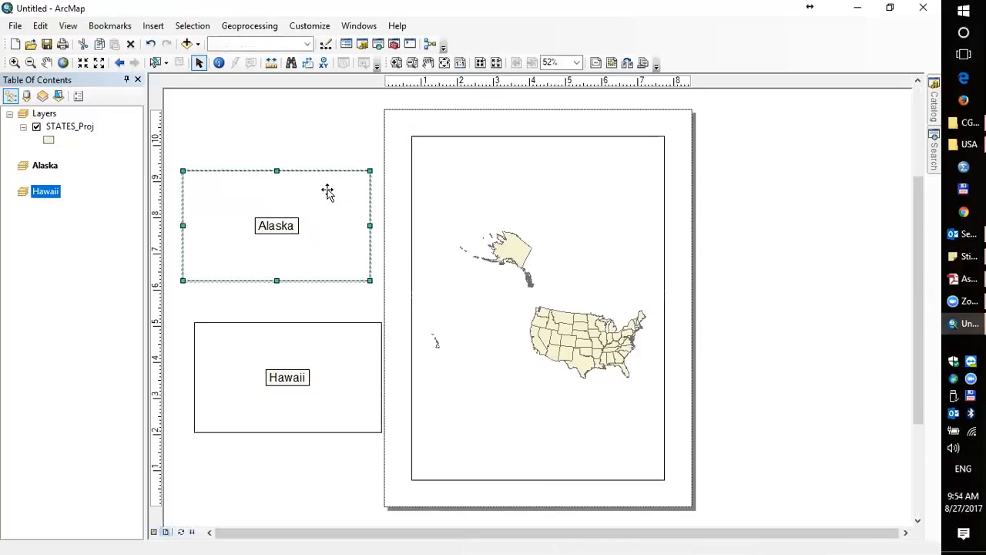
pyautogui.click(557, 167)
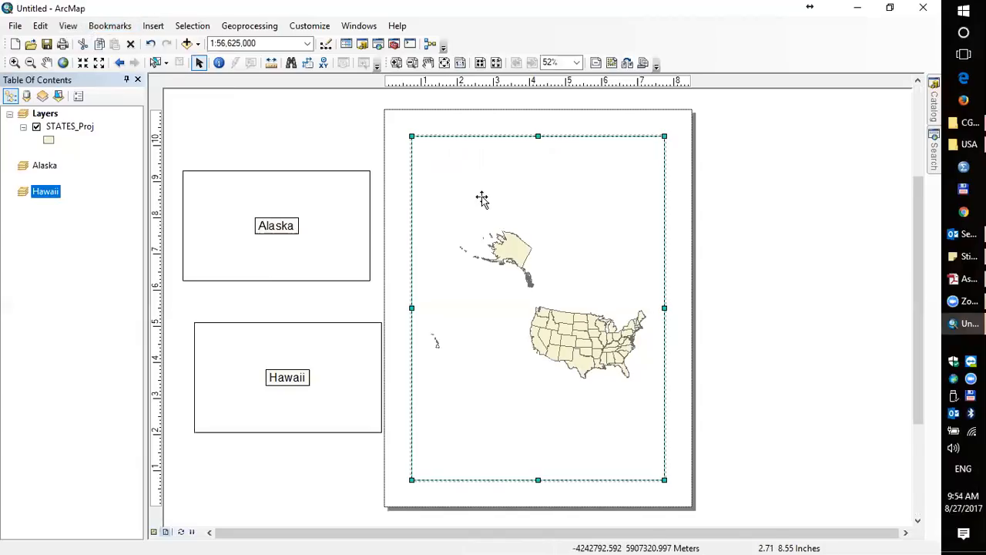
pyautogui.click(326, 238)
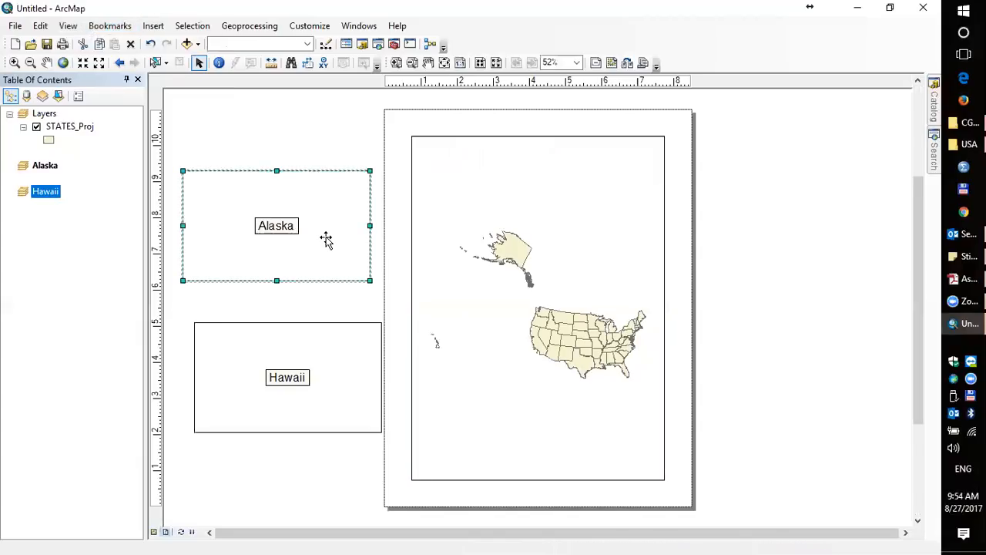
pyautogui.click(321, 349)
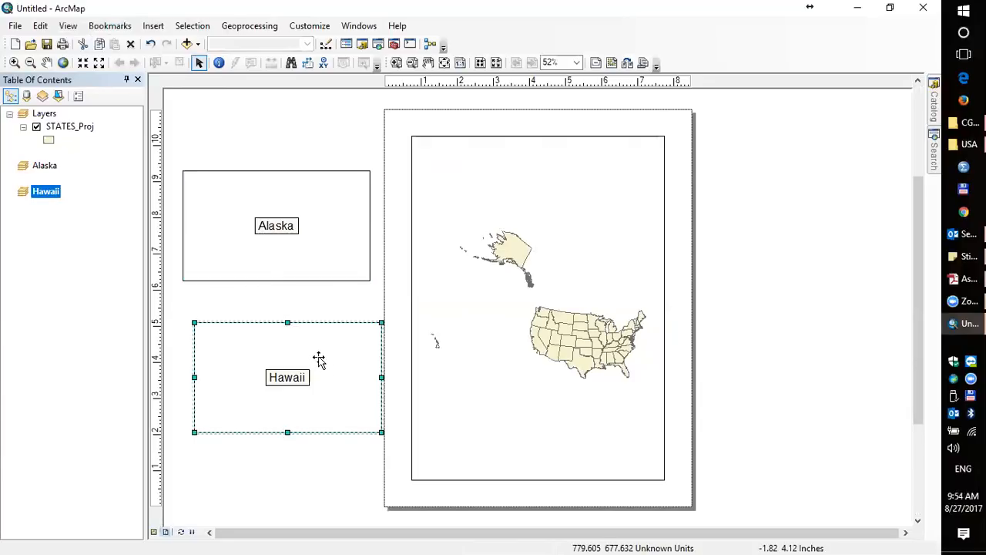
# In data view, copy the STATES_Proj layer from the Layers frame into the Alaska and Hawaii data frames.
pyautogui.click(153, 533)
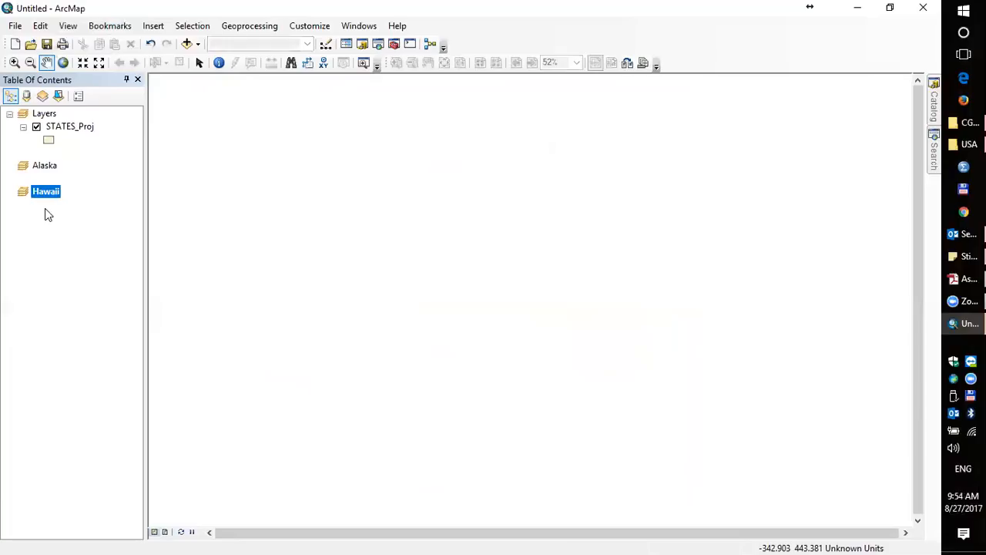
pyautogui.rightClick(73, 131)
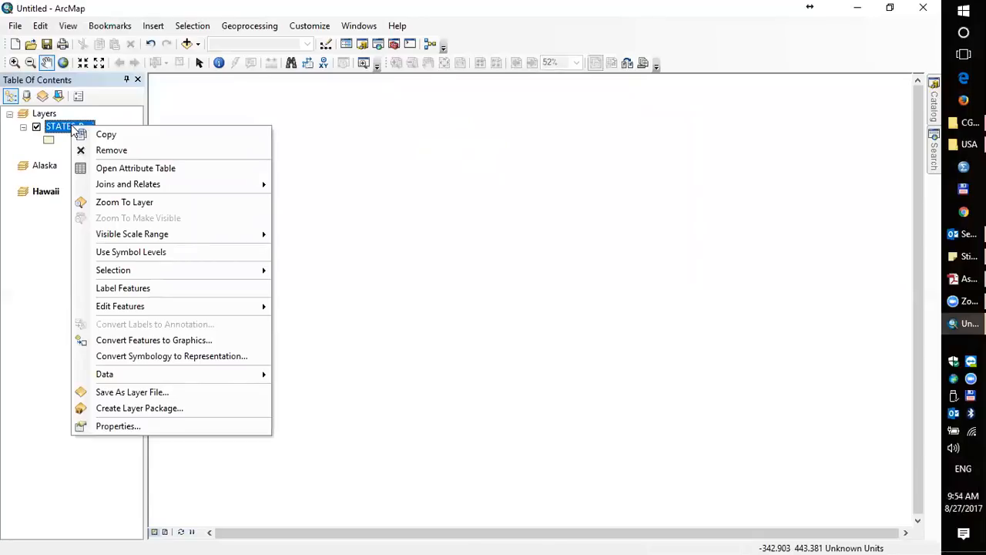
pyautogui.click(106, 135)
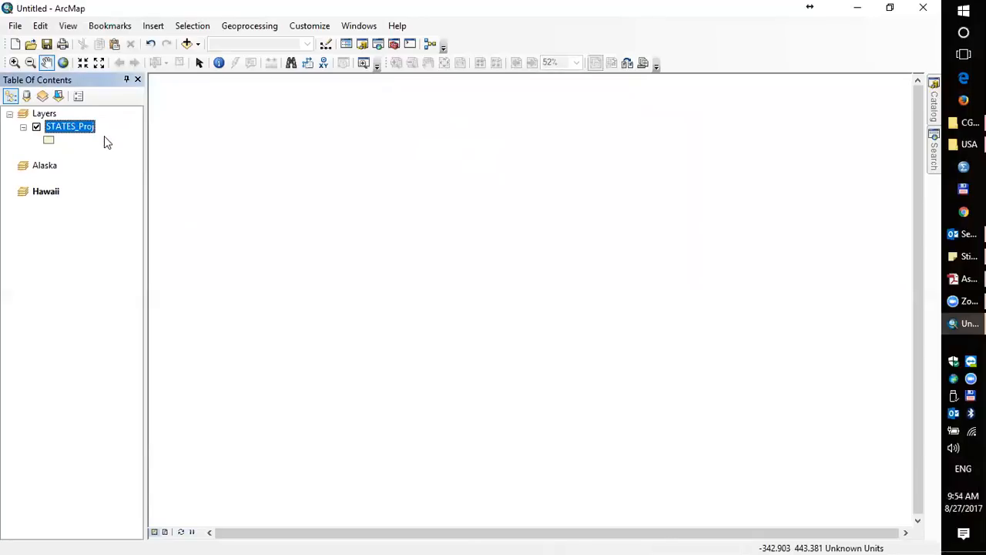
pyautogui.rightClick(50, 168)
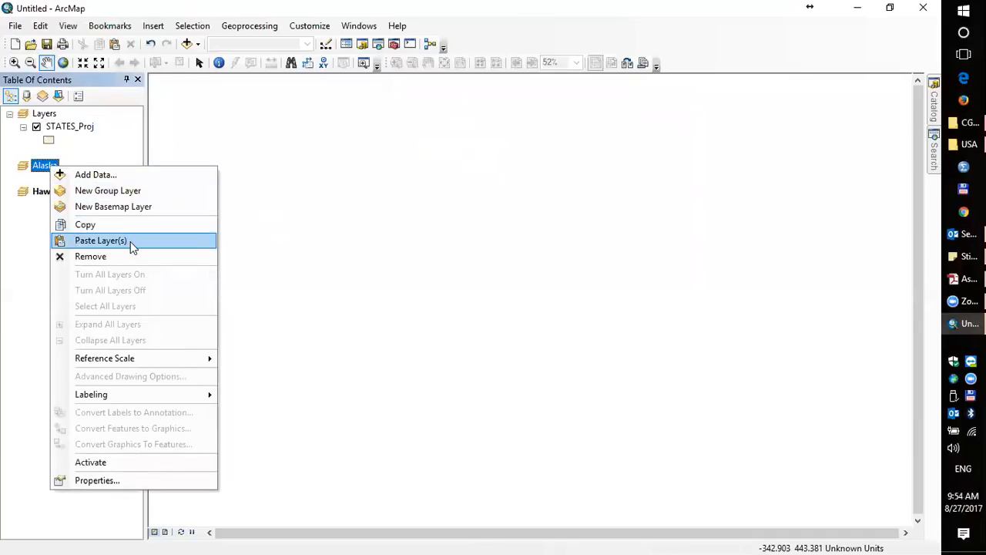
pyautogui.click(130, 241)
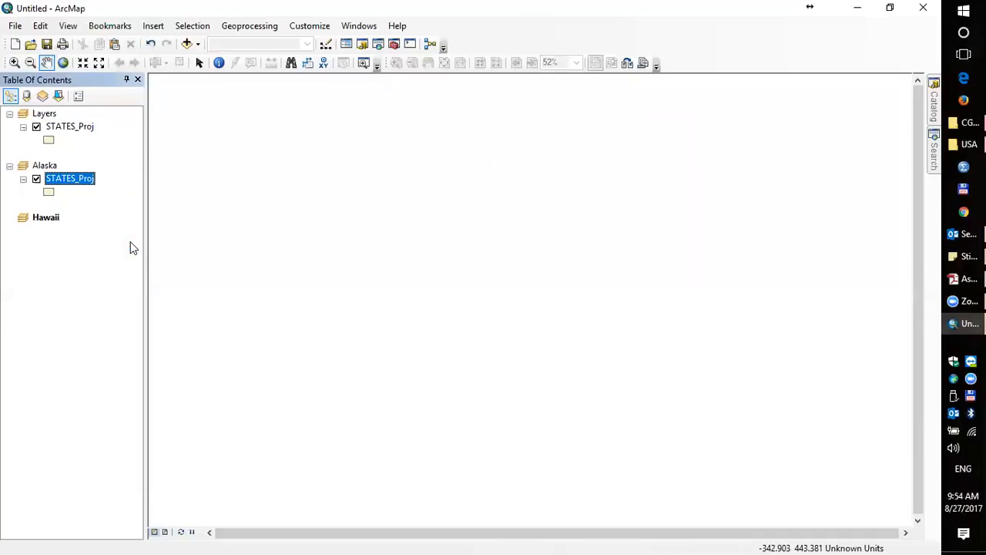
pyautogui.rightClick(46, 221)
pyautogui.click(98, 293)
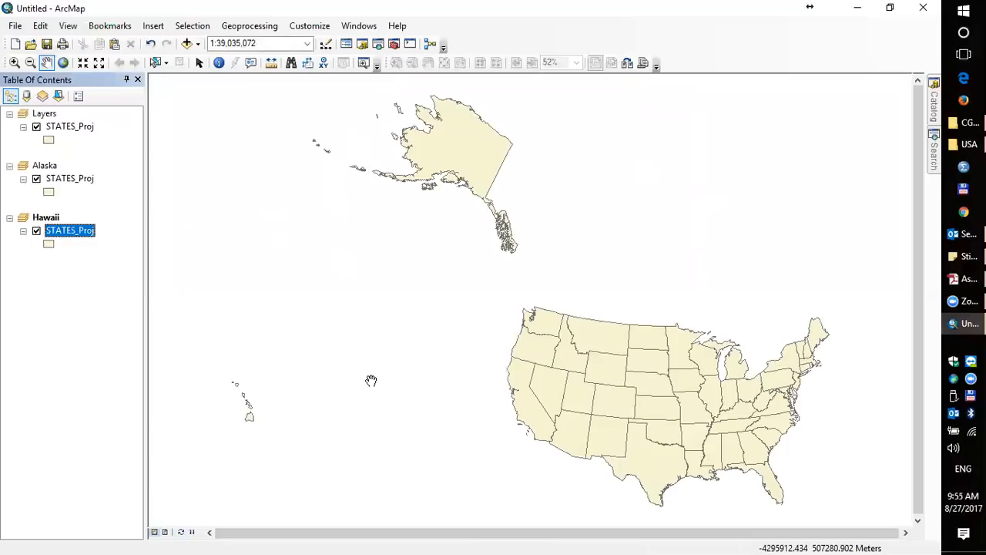
# Activate the main Layers frame, zoom it to the contiguous states in data view, and check it in the layout.
pyautogui.click(165, 532)
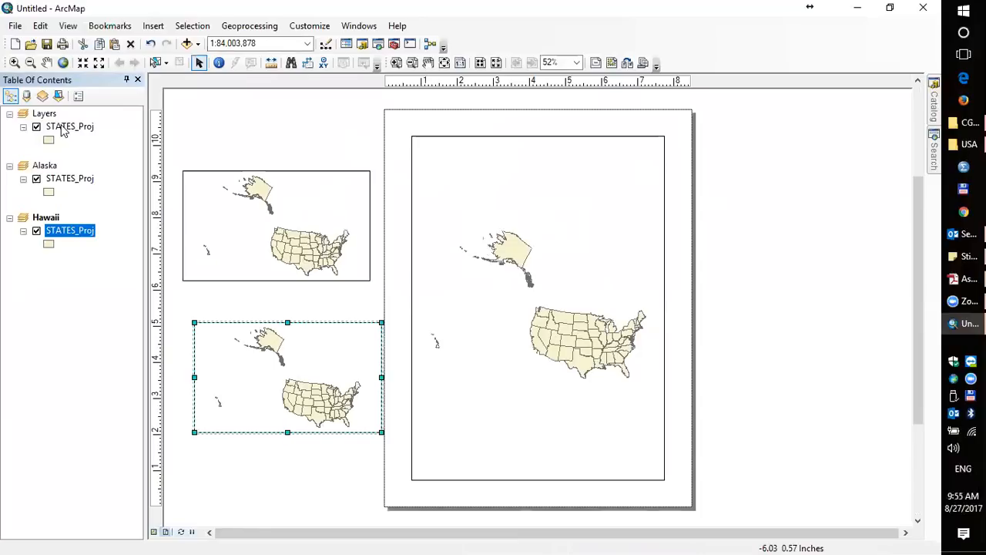
pyautogui.click(613, 154)
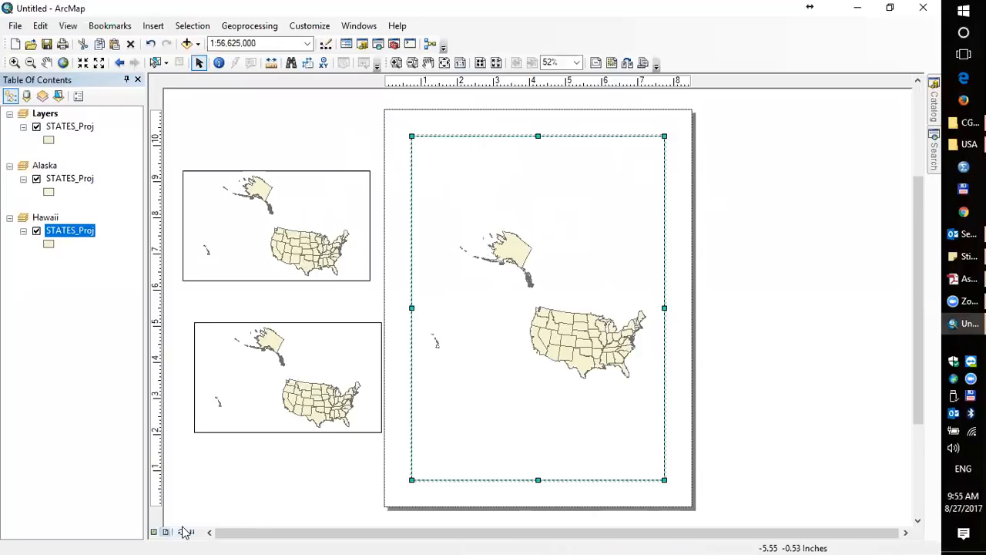
pyautogui.click(154, 532)
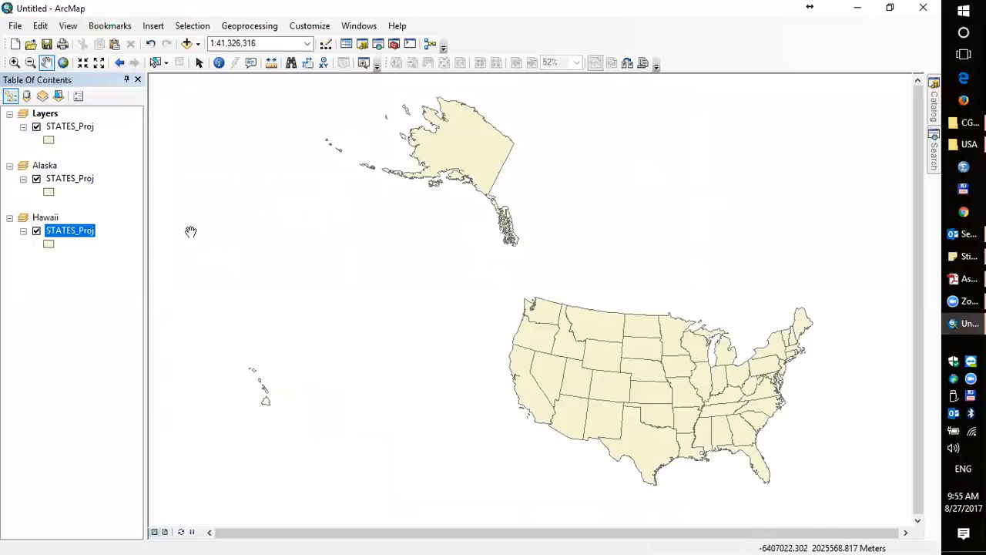
pyautogui.click(15, 62)
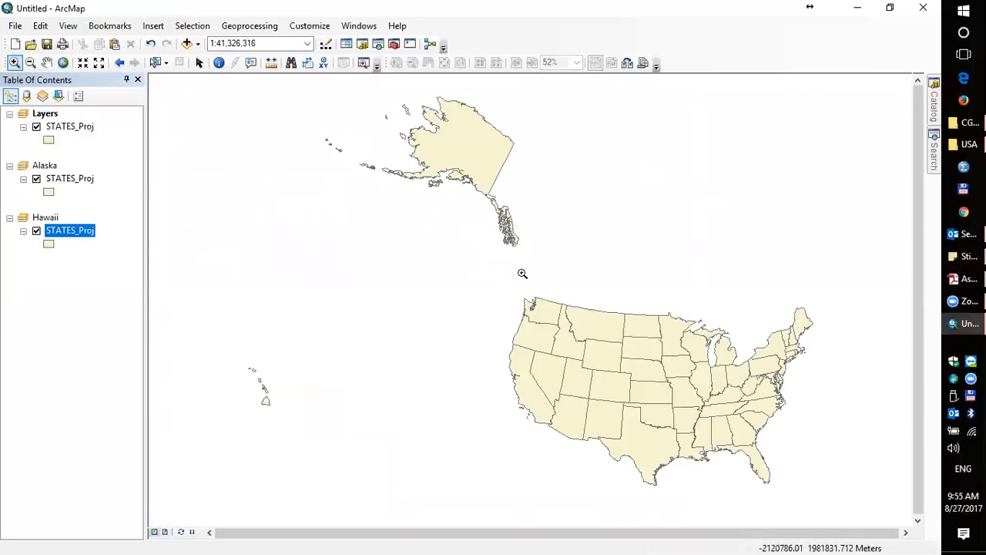
pyautogui.moveTo(510, 285); pyautogui.dragTo(825, 496)
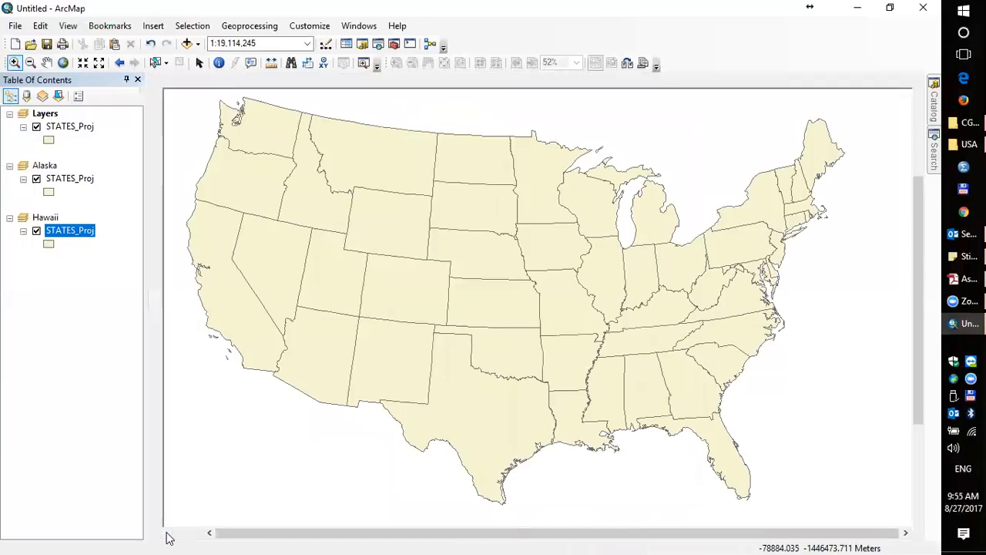
pyautogui.click(165, 533)
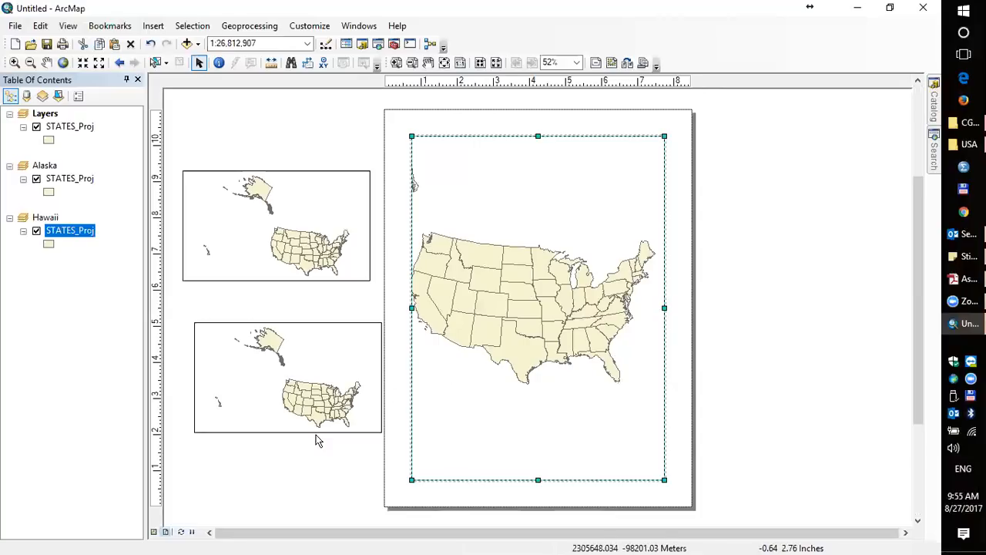
# In data view, activate the Alaska data frame and zoom it to the state of Alaska.
pyautogui.click(154, 532)
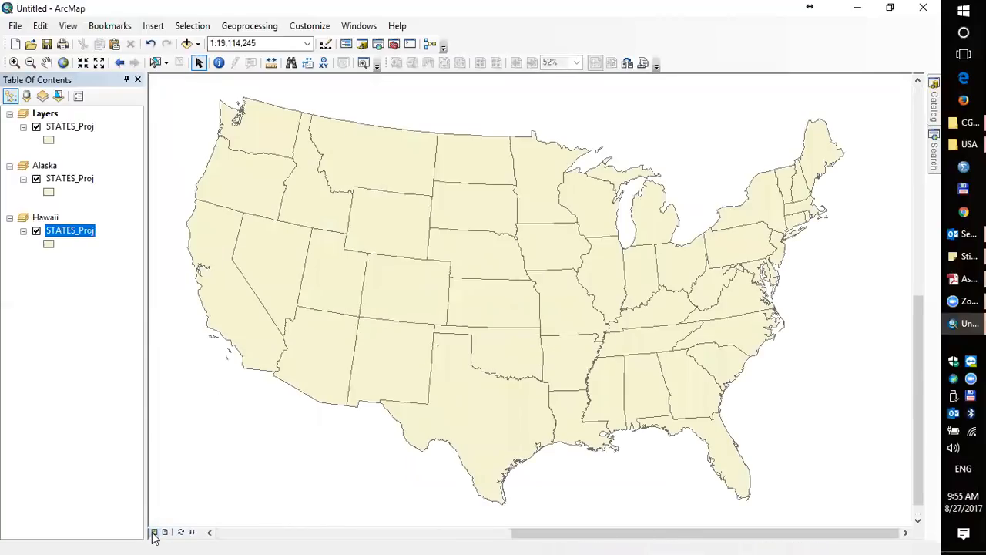
pyautogui.rightClick(51, 168)
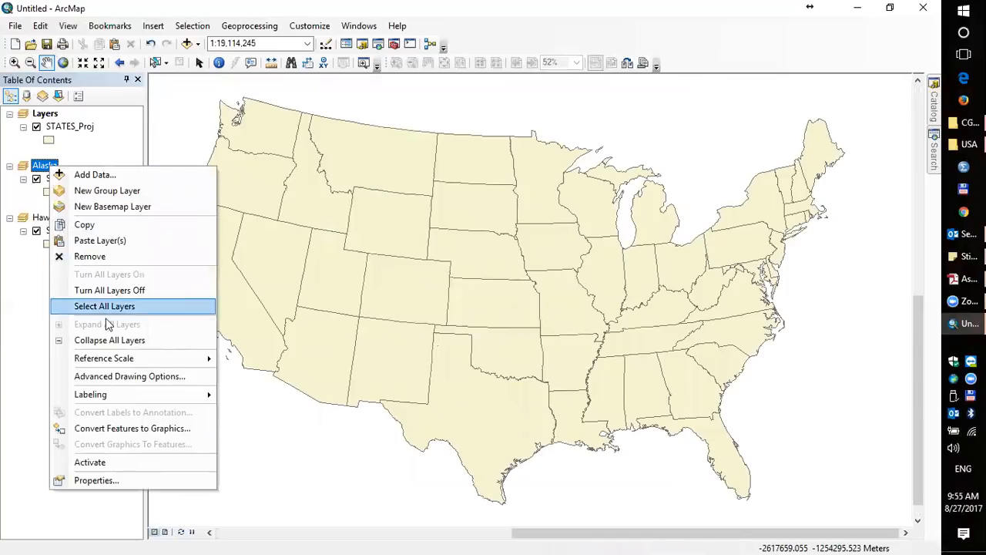
pyautogui.click(124, 461)
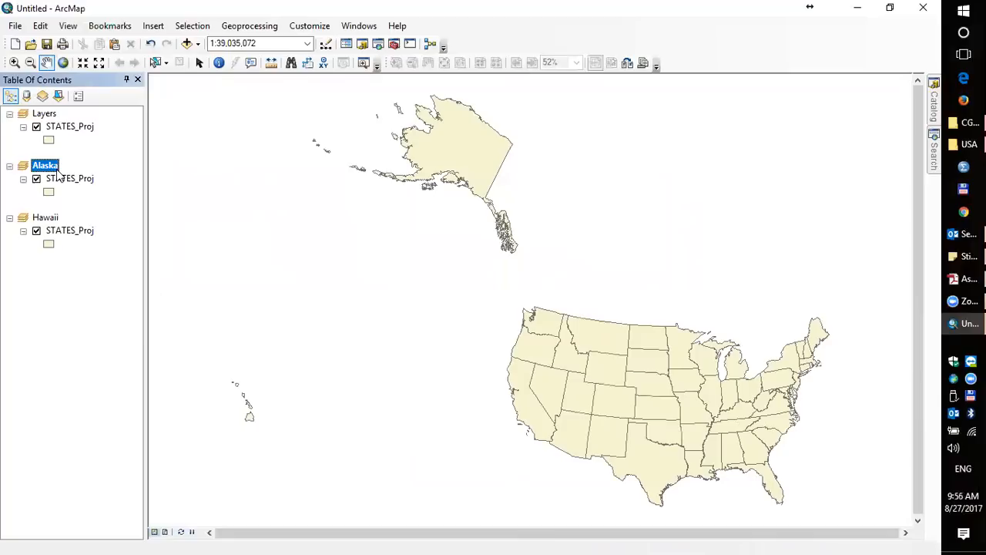
pyautogui.click(14, 62)
pyautogui.moveTo(281, 84); pyautogui.dragTo(552, 275)
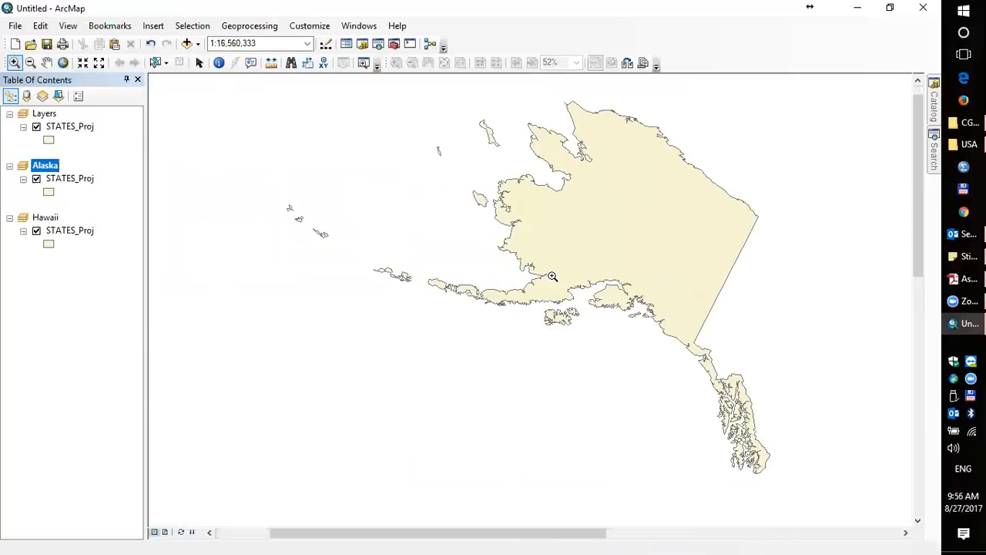
# Activate the Hawaii data frame and zoom it to the Hawaiian islands.
pyautogui.rightClick(46, 220)
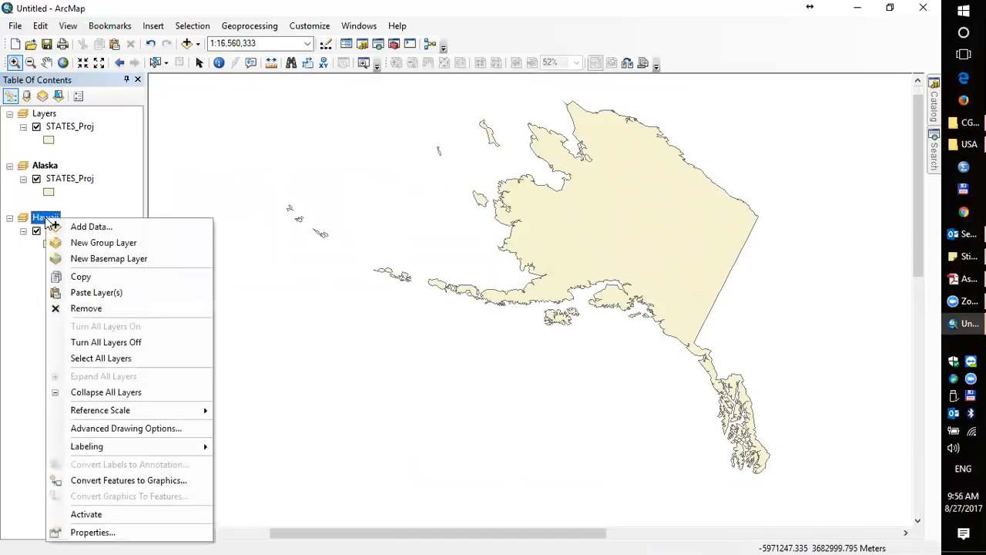
pyautogui.click(86, 513)
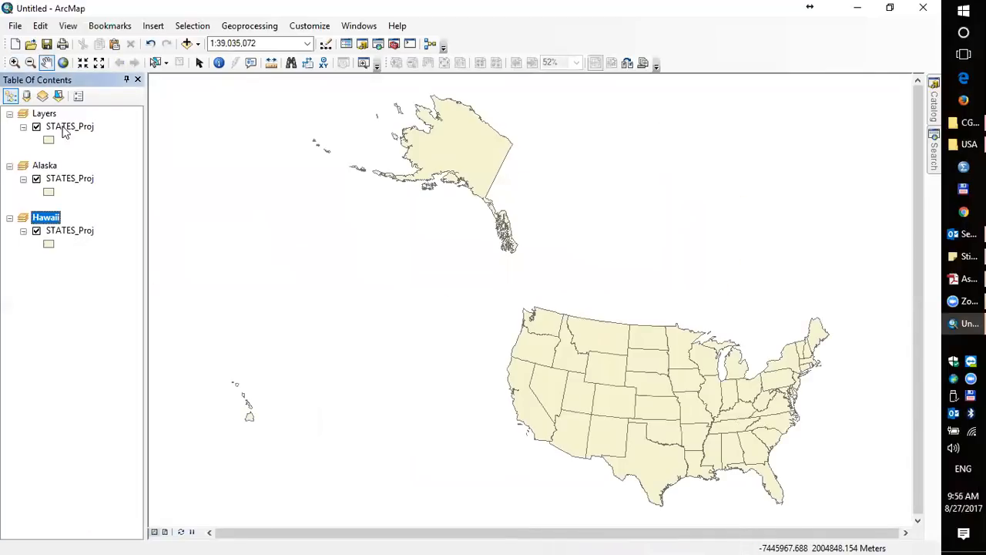
pyautogui.click(13, 63)
pyautogui.moveTo(214, 368); pyautogui.dragTo(278, 436)
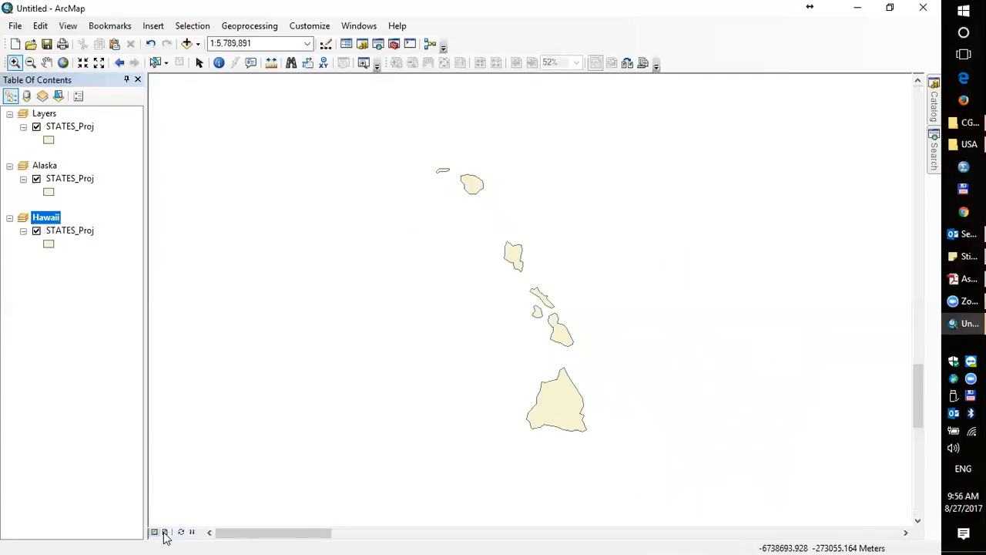
# In layout view, shorten the main Layers data frame from above and below to fit around the contiguous states.
pyautogui.click(165, 532)
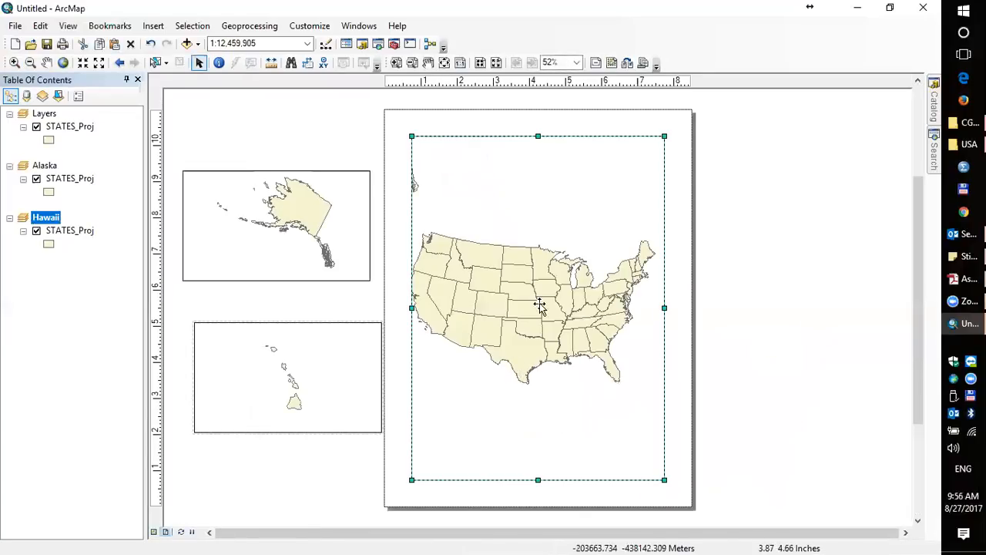
pyautogui.moveTo(538, 136); pyautogui.dragTo(532, 223)
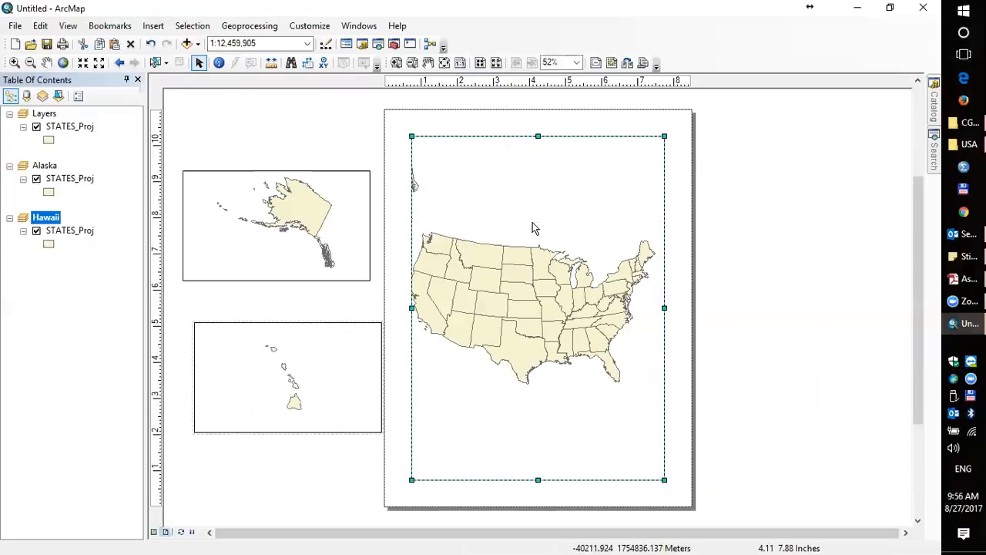
pyautogui.moveTo(537, 478); pyautogui.dragTo(538, 435)
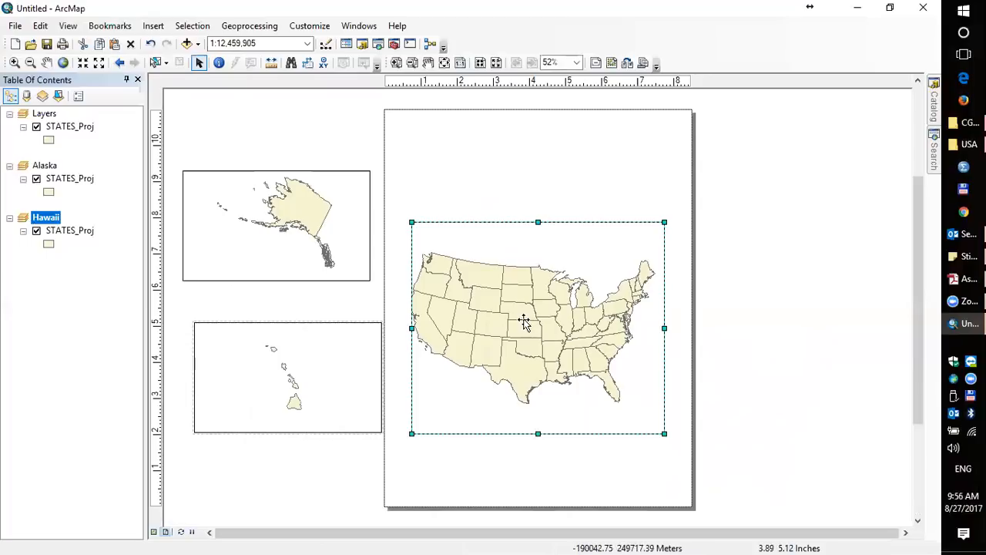
# Pan the contiguous states to the middle of the main data frame and move the frame to the page's upper part.
pyautogui.click(47, 62)
pyautogui.moveTo(472, 298); pyautogui.dragTo(479, 308)
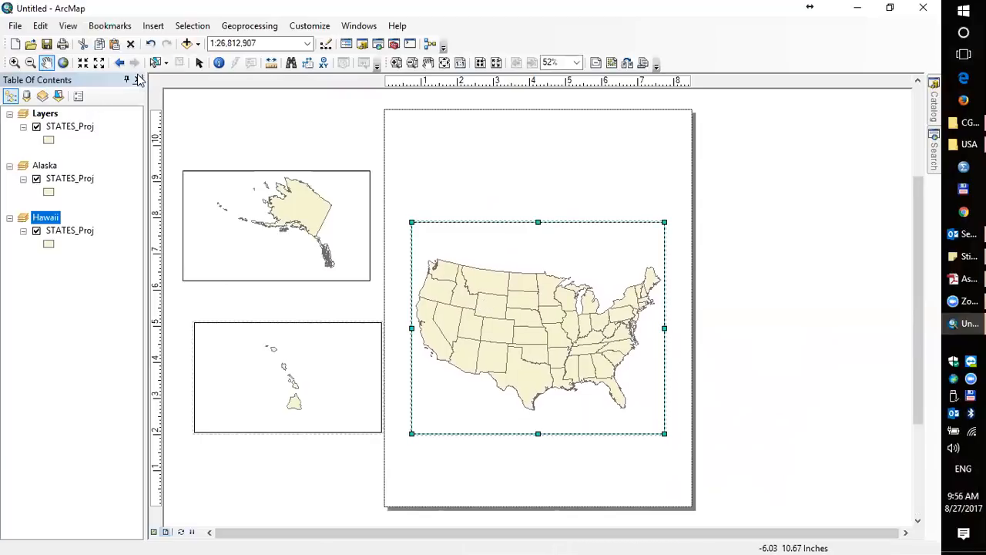
pyautogui.click(199, 62)
pyautogui.moveTo(488, 235); pyautogui.dragTo(580, 187)
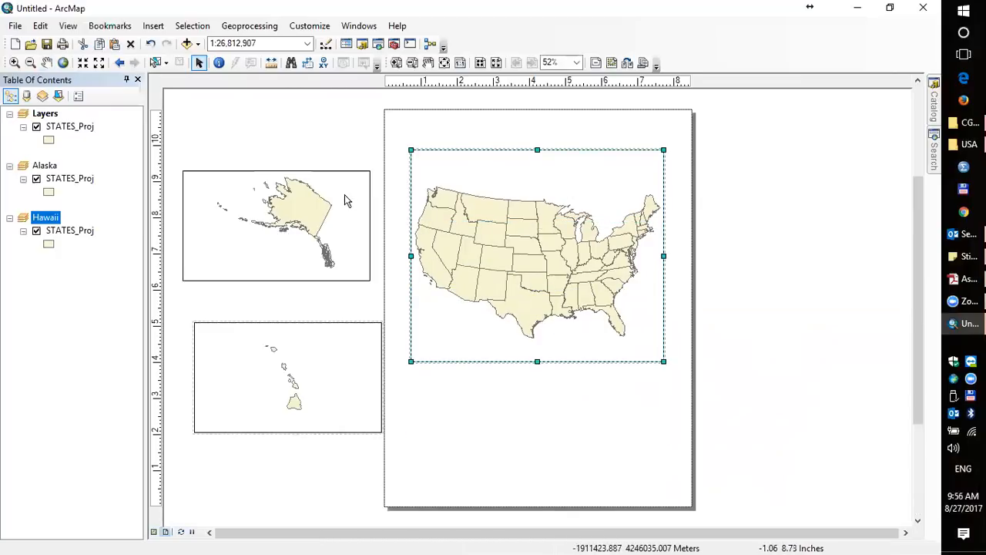
# Narrow the Hawaii data frame from both sides and place it on the page below the main frame's left part.
pyautogui.click(322, 379)
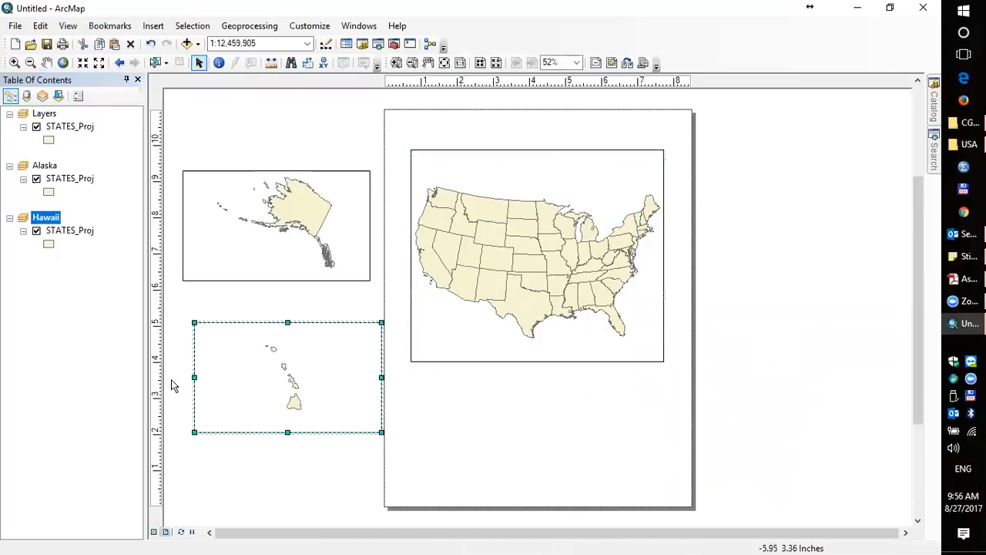
pyautogui.moveTo(196, 377); pyautogui.dragTo(242, 376)
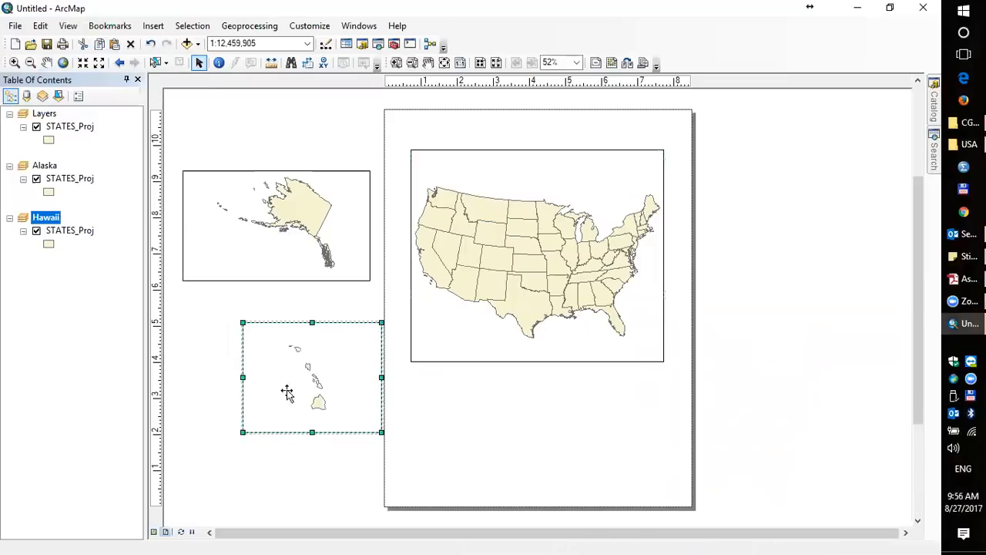
pyautogui.moveTo(381, 375); pyautogui.dragTo(480, 406)
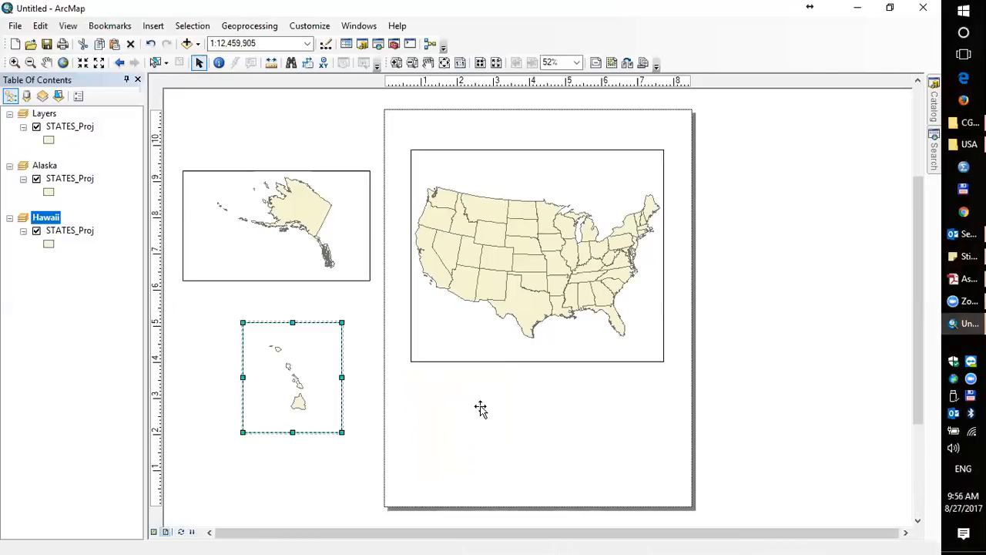
# Narrow the Alaska data frame and place it on the page beside the Hawaii frame, below the main frame.
pyautogui.click(332, 215)
pyautogui.moveTo(369, 226); pyautogui.dragTo(354, 226)
pyautogui.moveTo(183, 225)
pyautogui.mouseDown()
pyautogui.moveTo(200, 226)
pyautogui.moveTo(314, 298)
pyautogui.moveTo(545, 410)
pyautogui.moveTo(560, 404)
pyautogui.mouseUp()
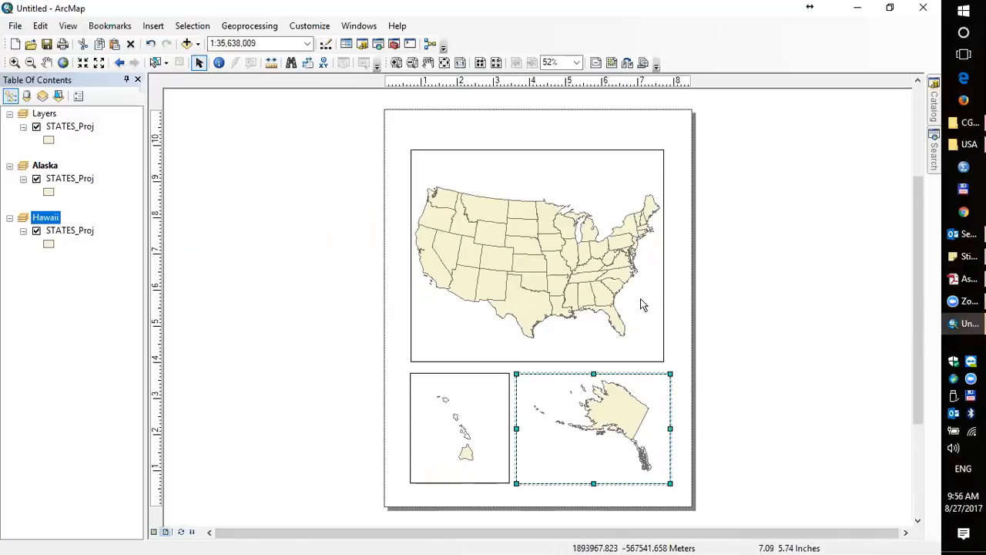
# Narrow the Hawaii data frame further from its right edge to make room for the Alaska frame.
pyautogui.click(493, 418)
pyautogui.moveTo(510, 428); pyautogui.dragTo(507, 428)
pyautogui.click(534, 439)
pyautogui.click(478, 436)
pyautogui.moveTo(507, 428); pyautogui.dragTo(498, 427)
# Align the Alaska data frame with the main frame's right edge and pan Alaska slightly down inside its frame.
pyautogui.click(549, 446)
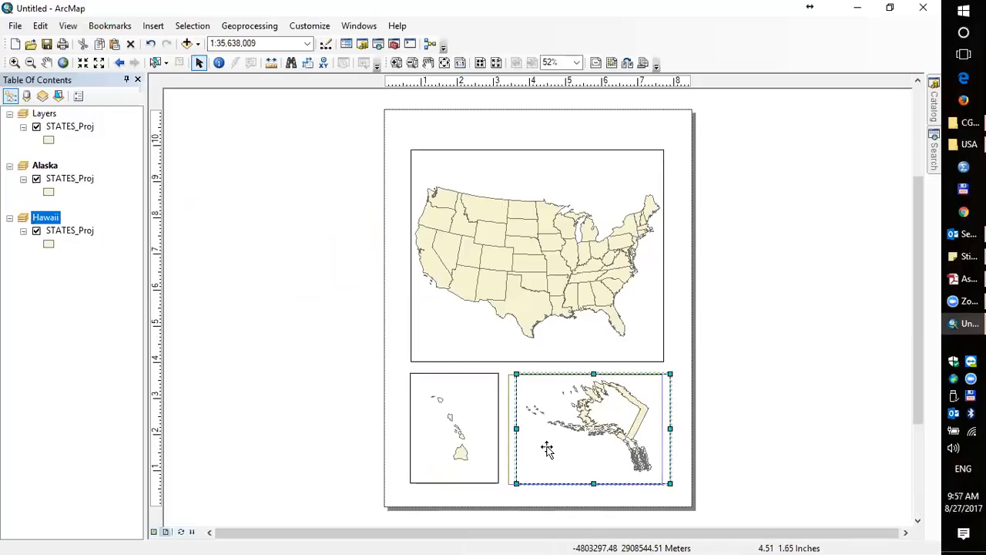
pyautogui.moveTo(551, 448); pyautogui.dragTo(551, 446)
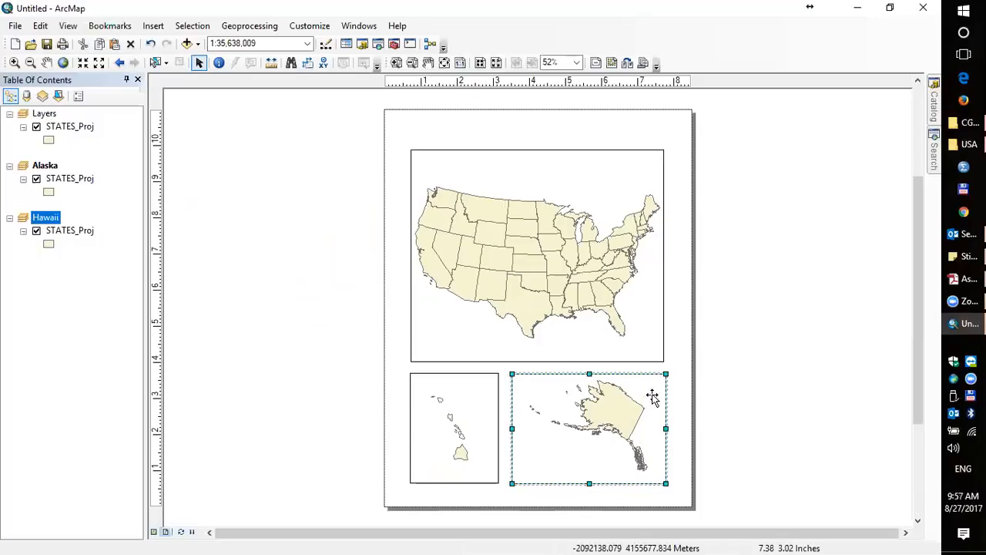
pyautogui.moveTo(651, 387); pyautogui.dragTo(648, 387)
pyautogui.click(681, 387)
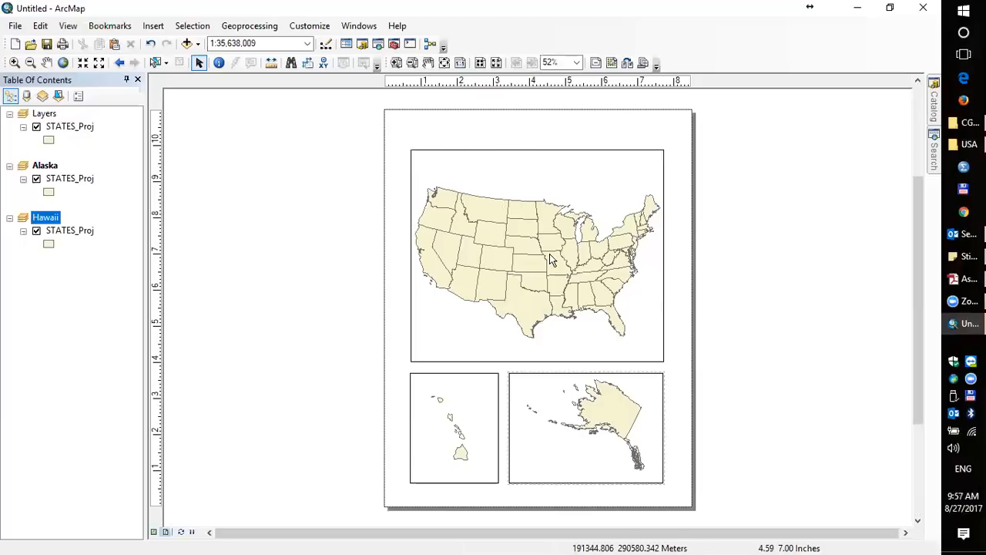
pyautogui.click(48, 65)
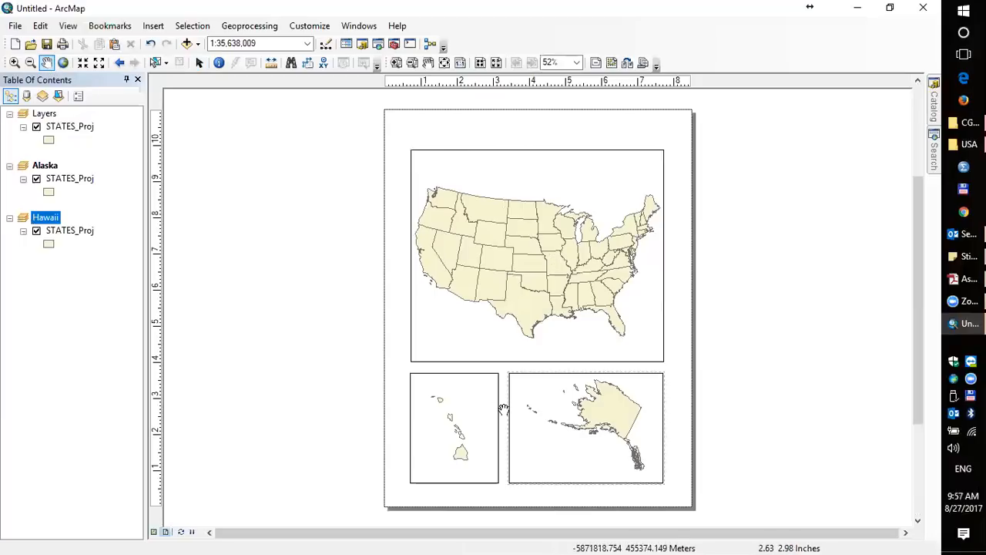
pyautogui.moveTo(606, 420); pyautogui.dragTo(608, 427)
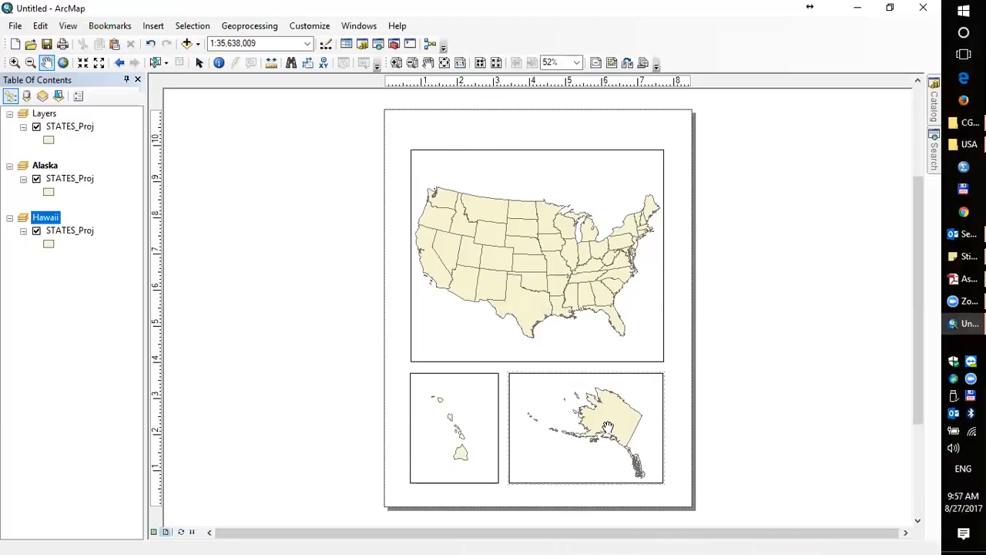
# Insert the map title "United States" and place it inside the main data frame above the contiguous states.
pyautogui.click(154, 27)
pyautogui.click(171, 61)
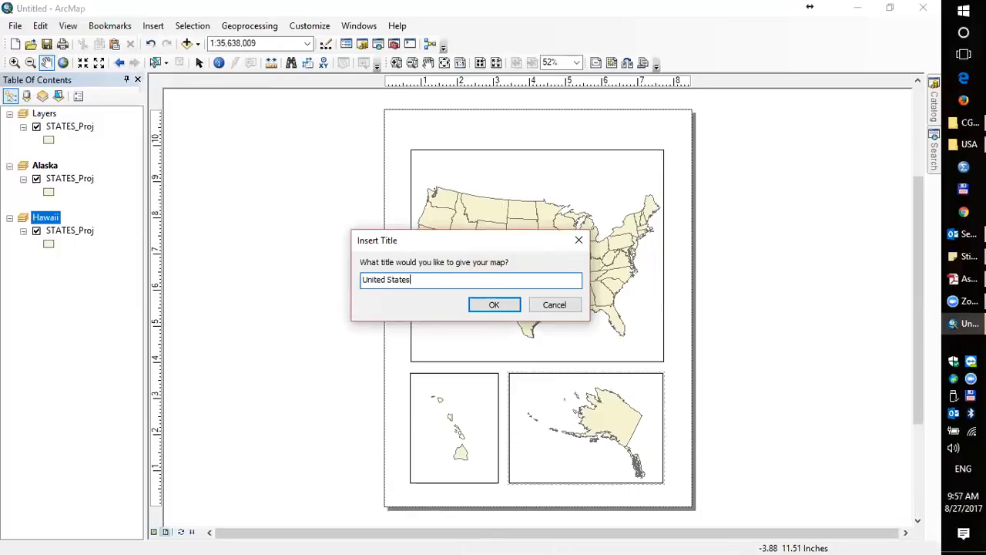
pyautogui.click(496, 305)
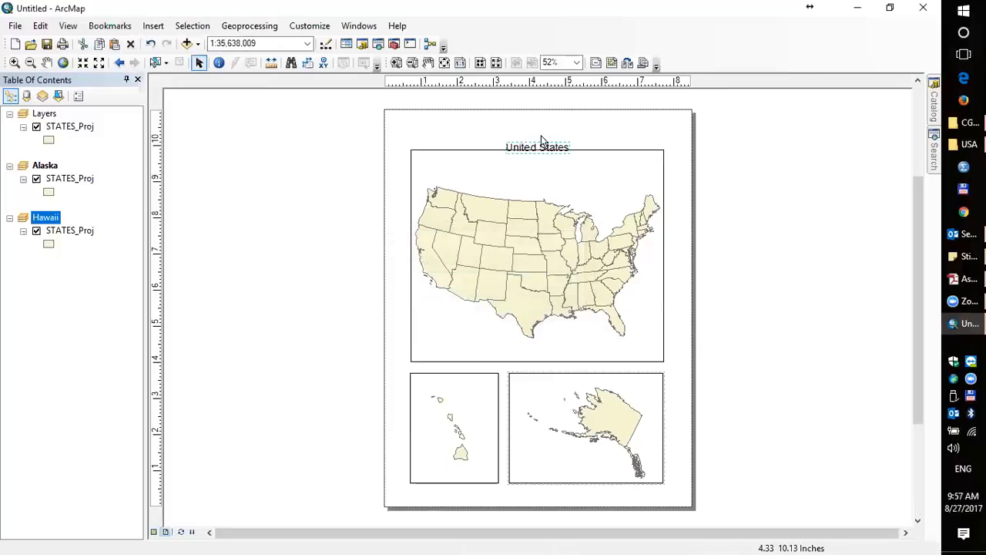
pyautogui.moveTo(541, 146); pyautogui.dragTo(541, 165)
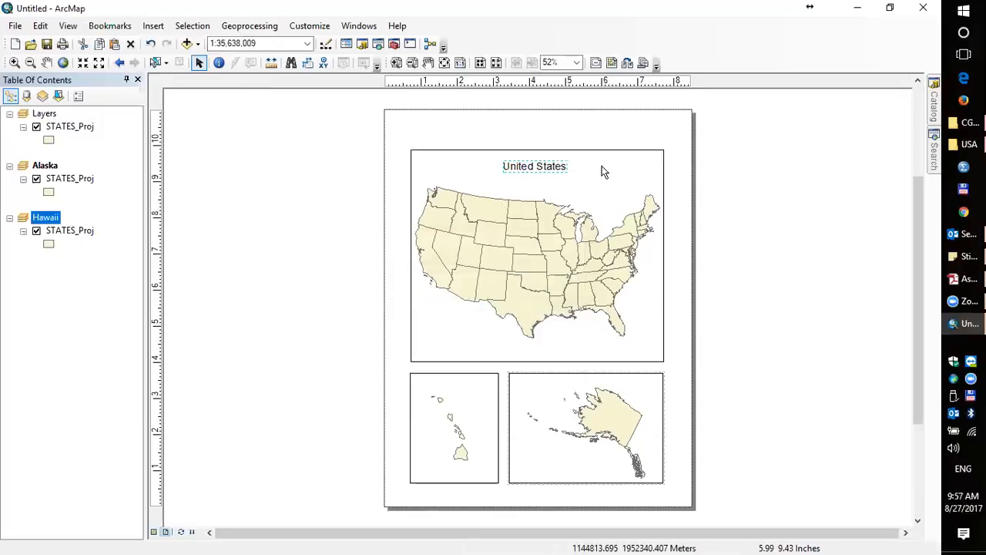
# Move the main data frame slightly up the page and reposition the title inside it above the map.
pyautogui.click(603, 170)
pyautogui.moveTo(603, 170); pyautogui.dragTo(561, 151)
pyautogui.click(562, 161)
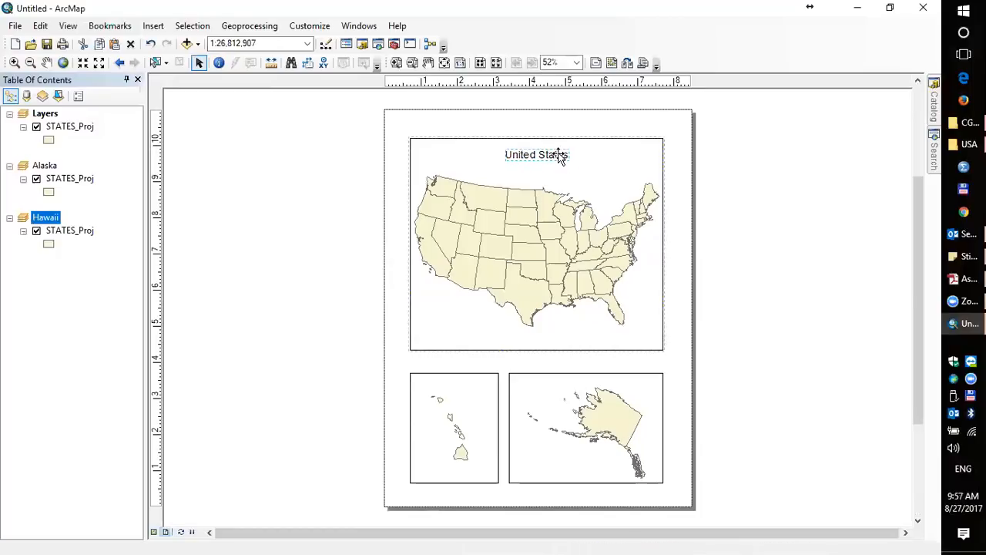
pyautogui.click(668, 162)
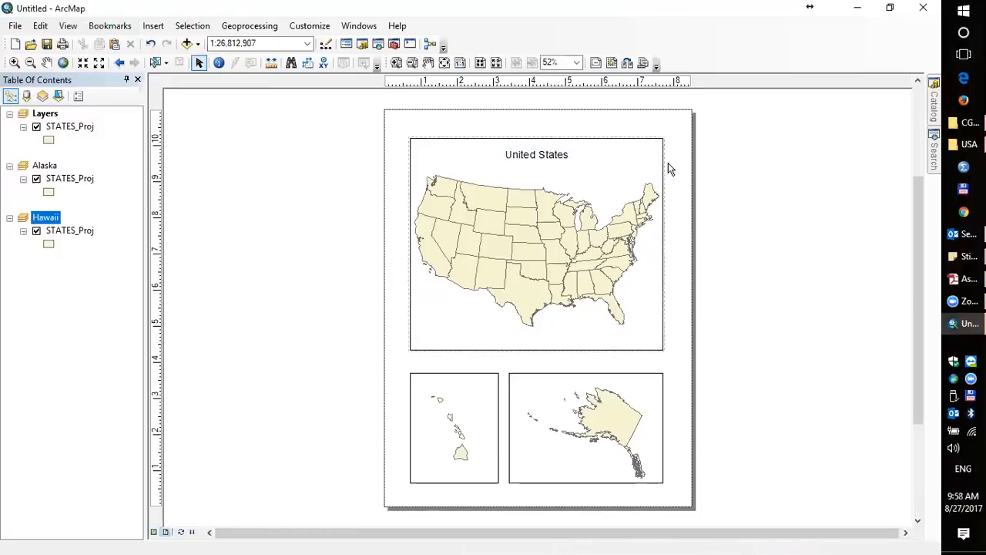
# Format the "United States" title with font size 24 and a blue colour.
pyautogui.rightClick(545, 159)
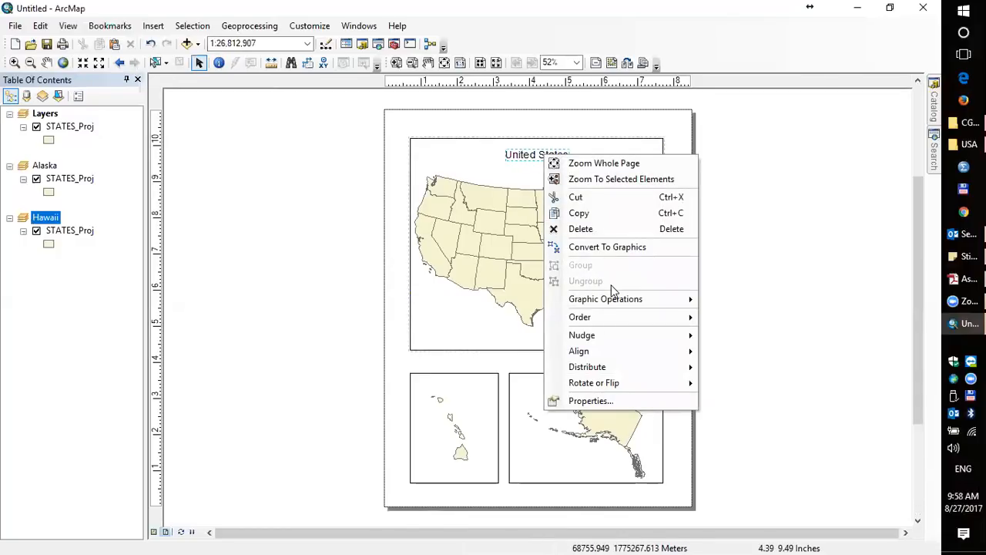
pyautogui.click(600, 402)
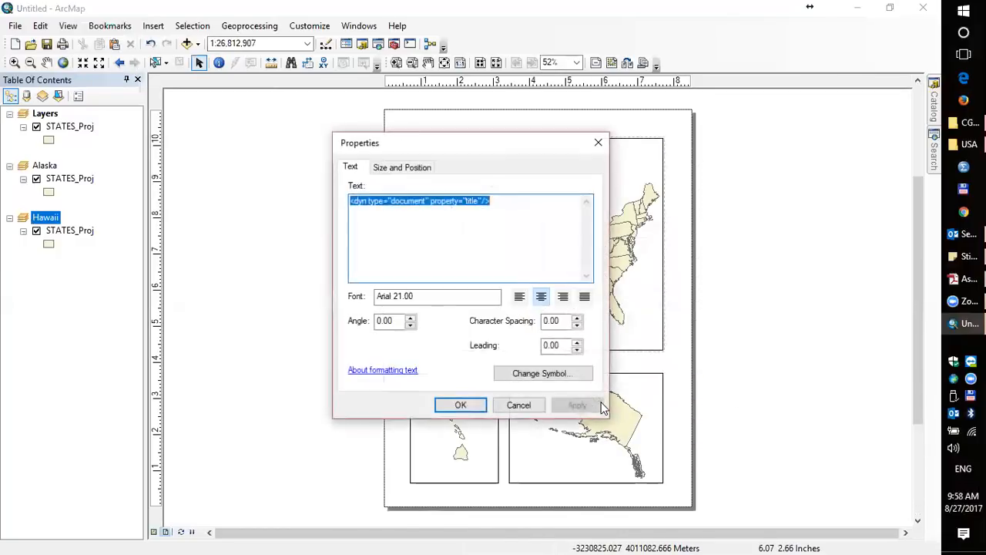
pyautogui.click(568, 375)
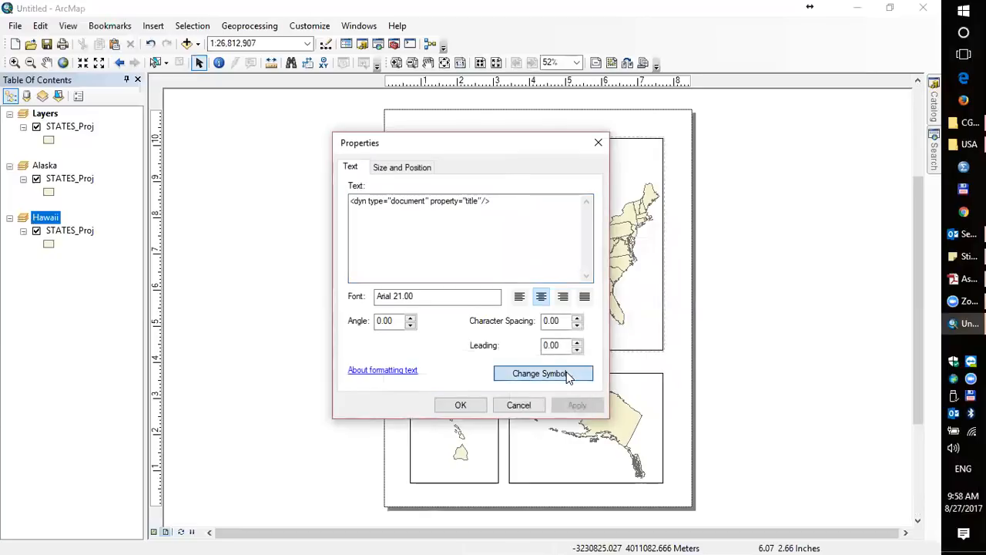
pyautogui.click(456, 266)
pyautogui.click(436, 315)
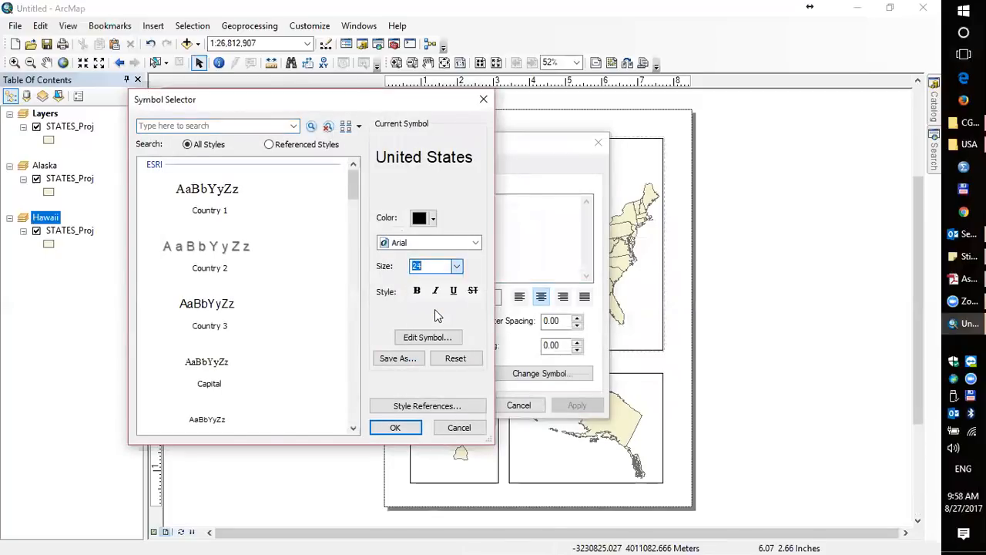
pyautogui.click(433, 218)
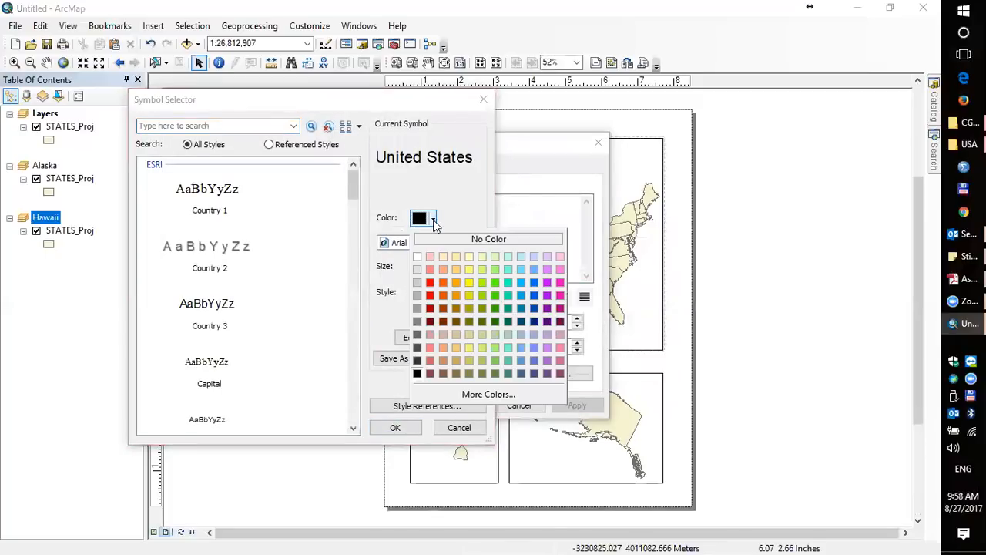
pyautogui.click(536, 301)
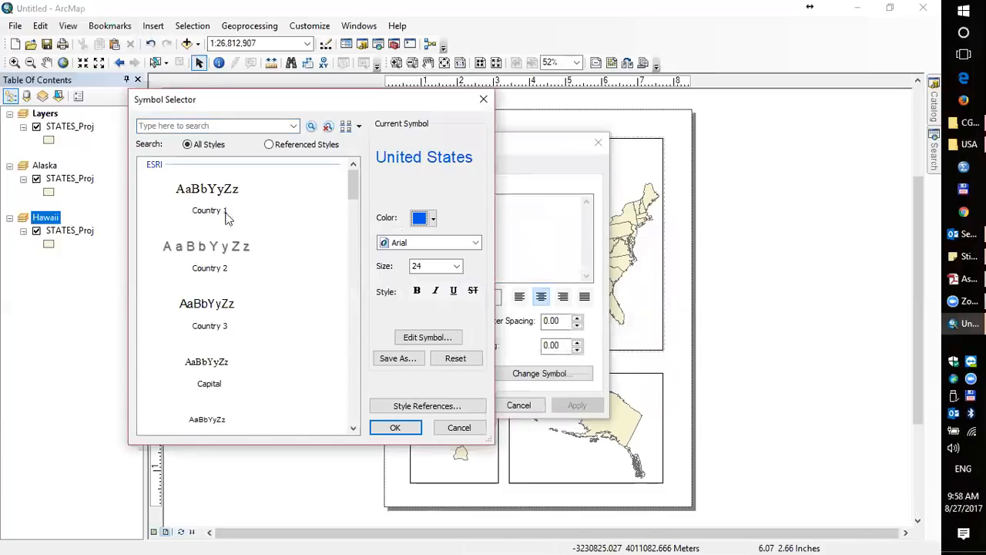
pyautogui.click(403, 428)
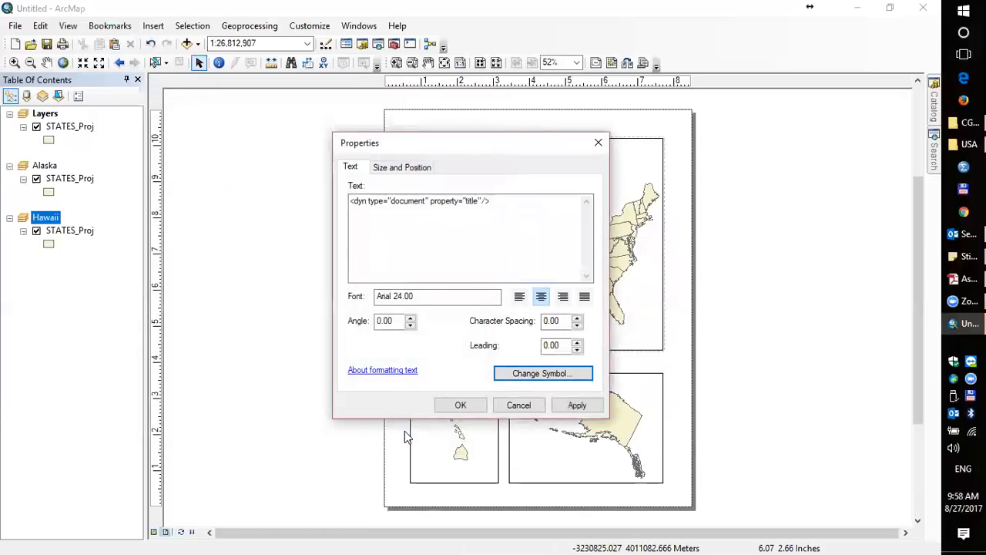
pyautogui.click(470, 405)
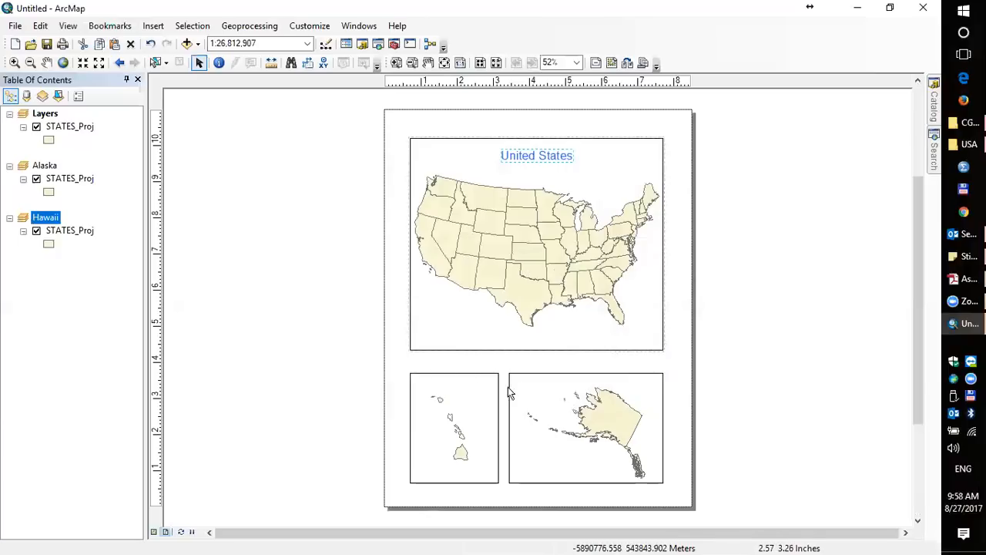
# Insert a text element in the layout and move it to the upper part of the Hawaii frame.
pyautogui.click(154, 25)
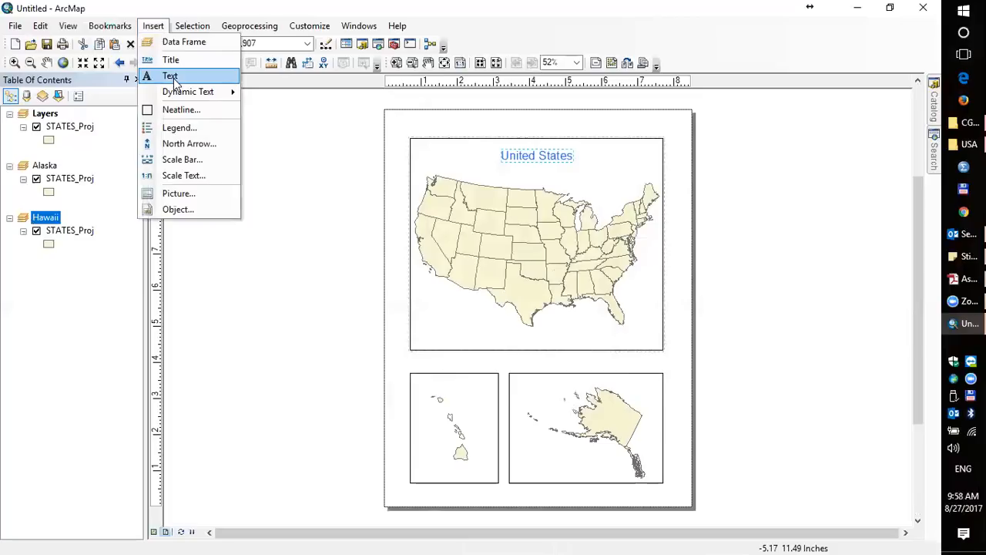
pyautogui.click(173, 78)
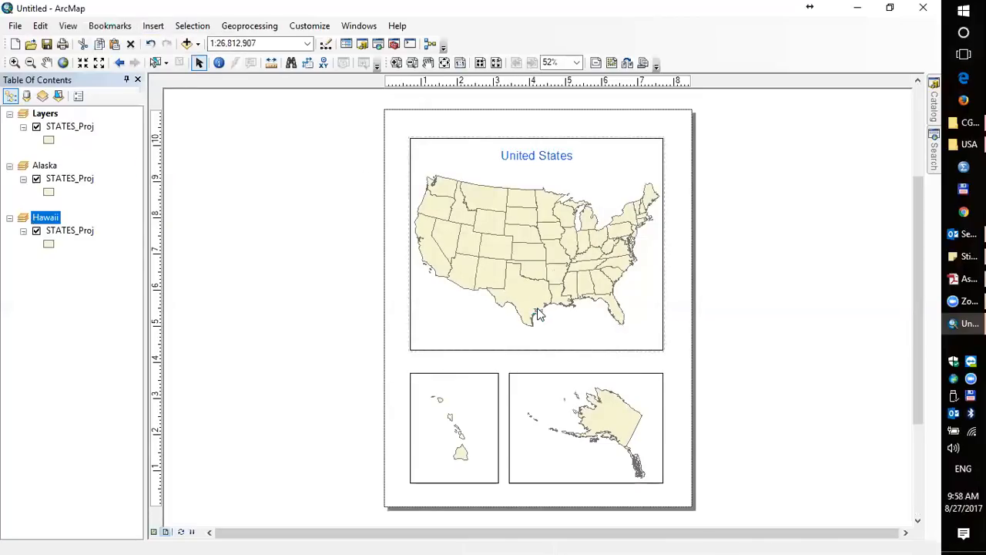
pyautogui.moveTo(539, 312); pyautogui.dragTo(443, 387)
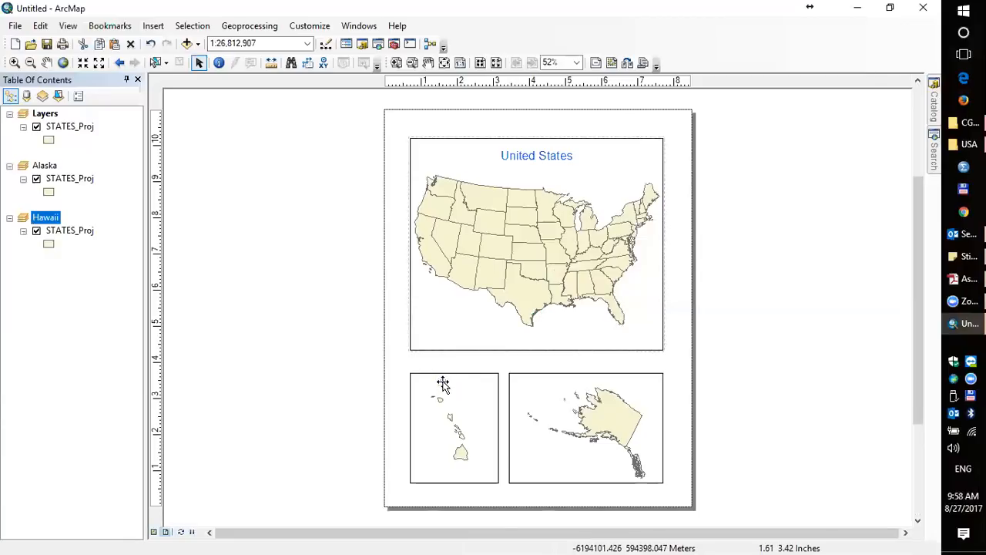
# Change the text element in the Hawaii frame to "Hawaii" and format it in green with font size 20.
pyautogui.rightClick(443, 387)
pyautogui.click(489, 373)
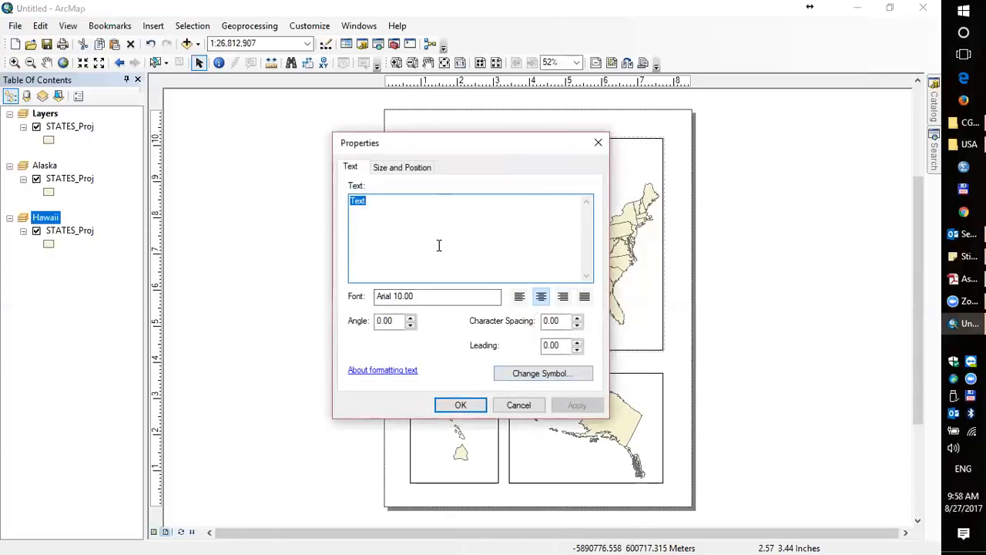
pyautogui.write('Hawa')
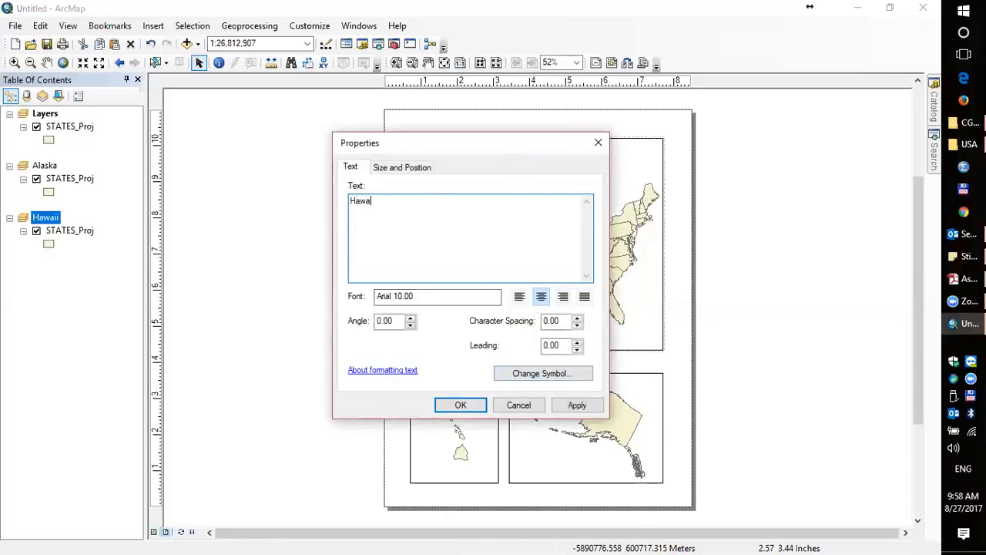
pyautogui.click(573, 378)
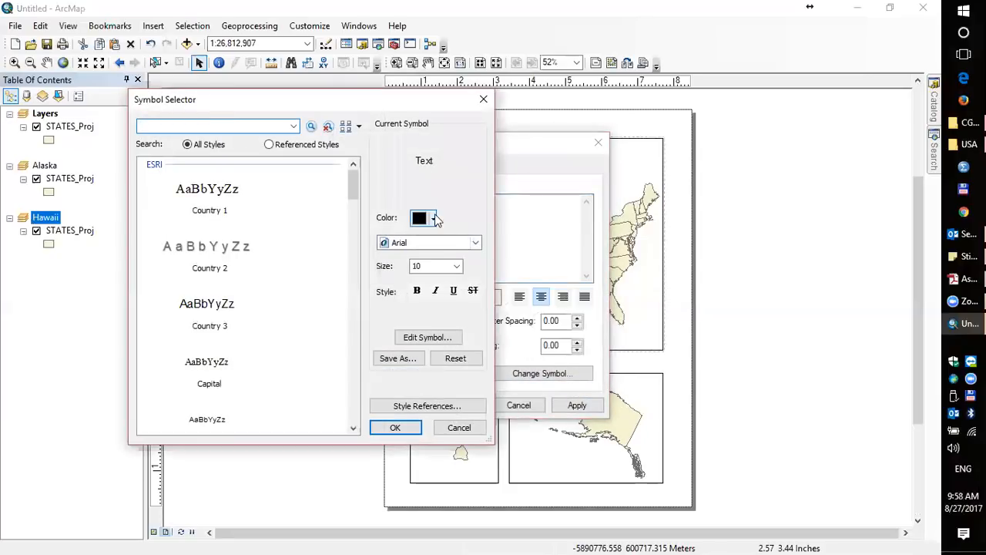
pyautogui.click(434, 218)
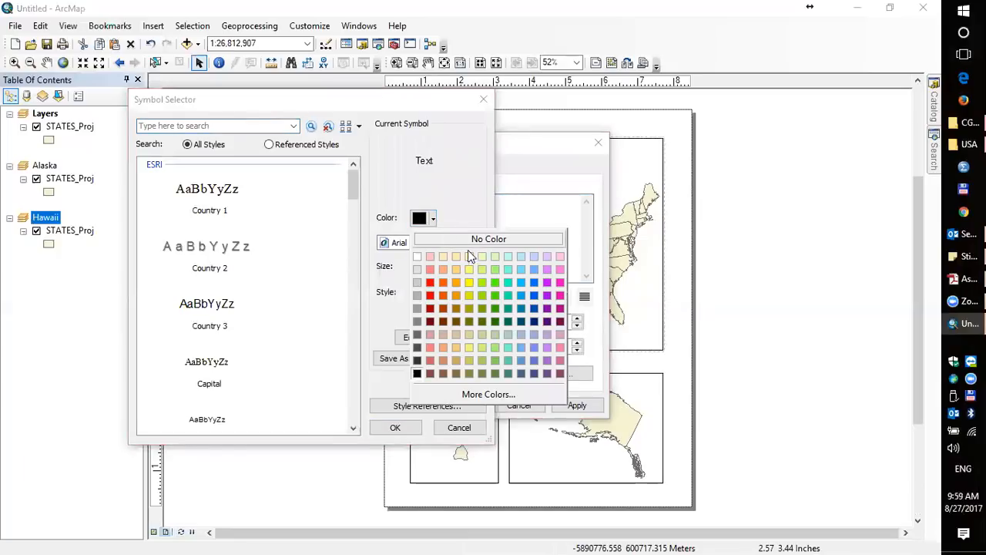
pyautogui.click(494, 309)
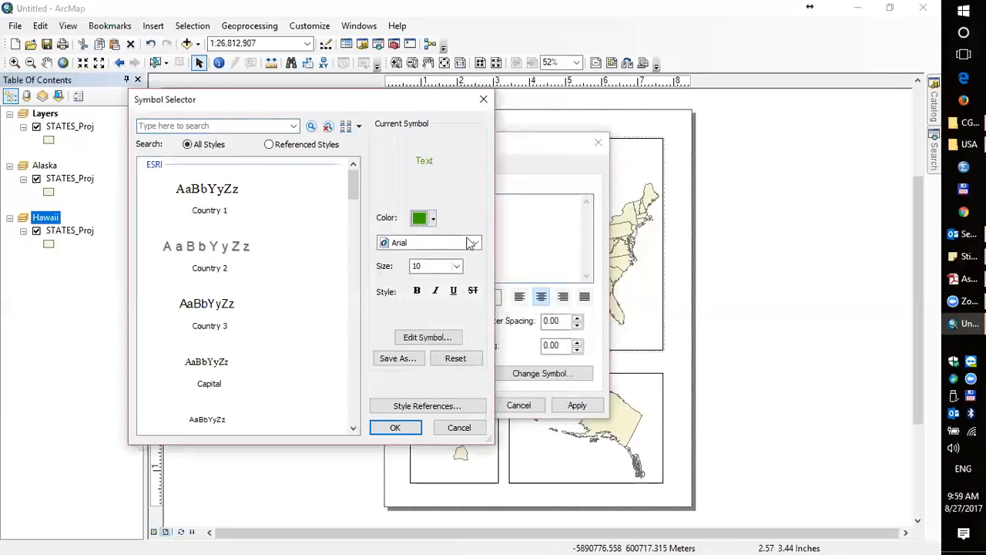
pyautogui.click(458, 267)
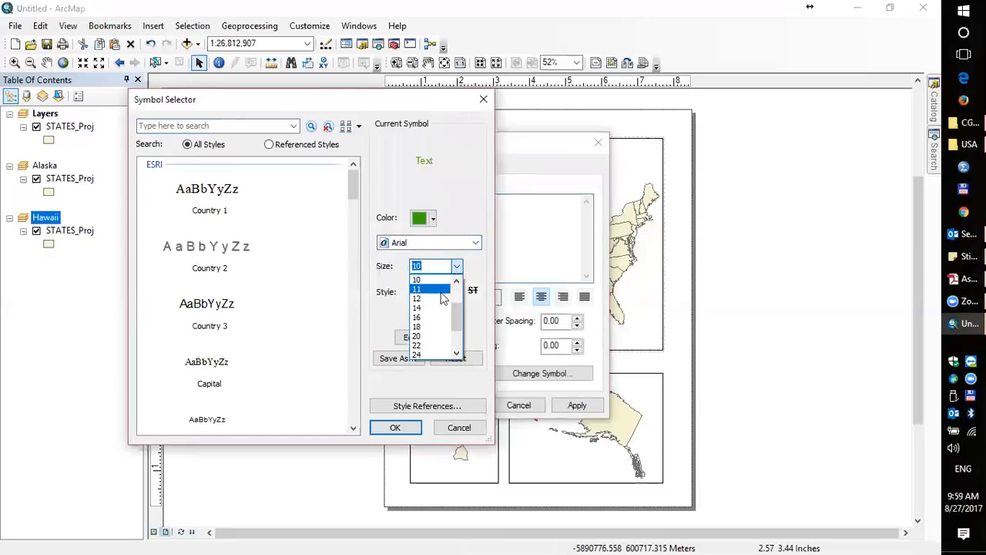
pyautogui.click(430, 336)
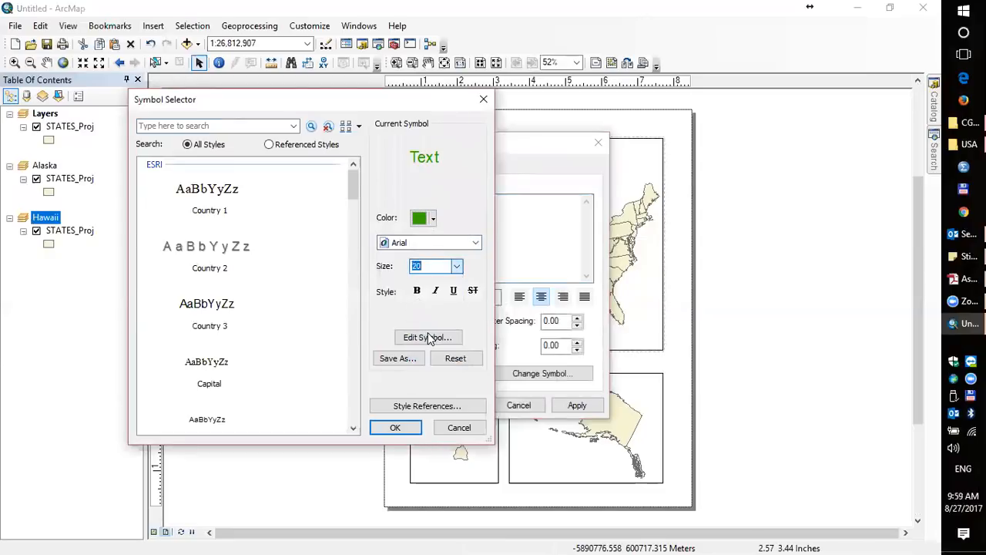
pyautogui.click(395, 428)
pyautogui.click(454, 405)
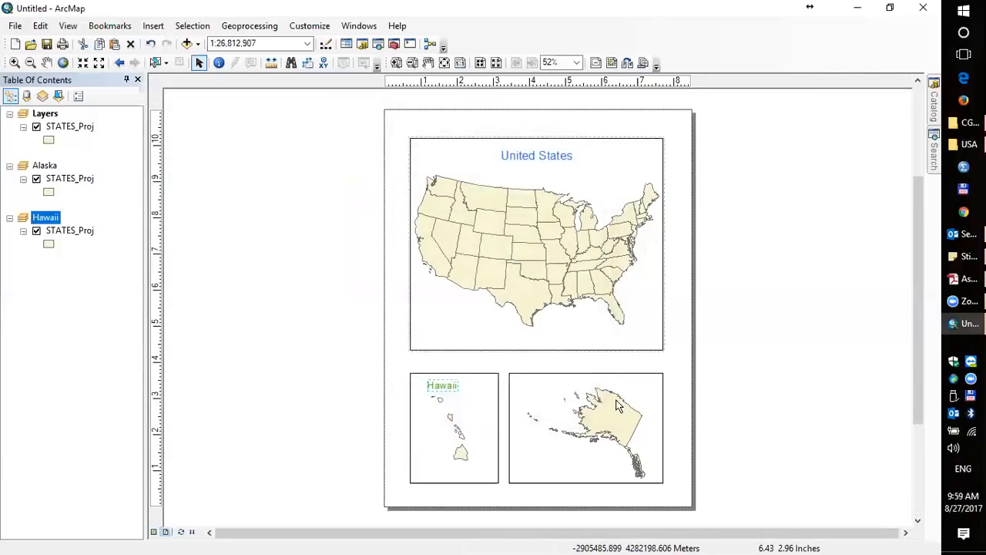
# Insert a text element for the Alaska frame, move it to the frame's upper-left corner and set its text to "Alaska".
pyautogui.click(540, 387)
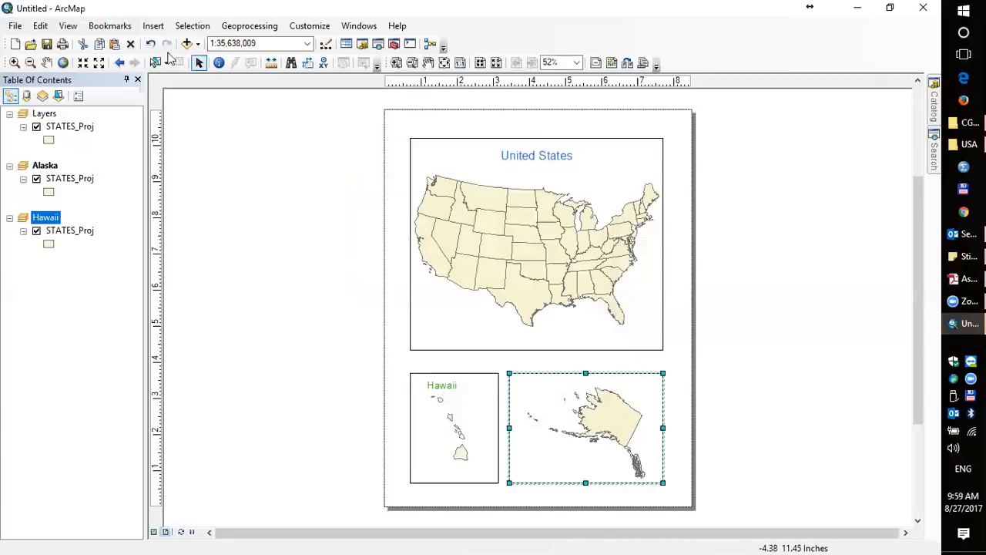
pyautogui.click(153, 25)
pyautogui.click(170, 76)
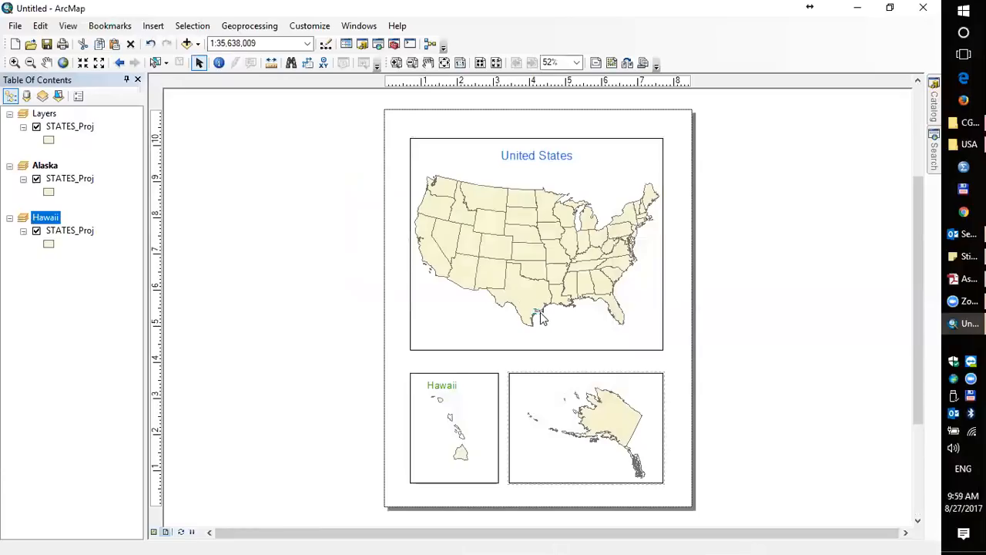
pyautogui.moveTo(539, 310); pyautogui.dragTo(524, 383)
pyautogui.rightClick(524, 385)
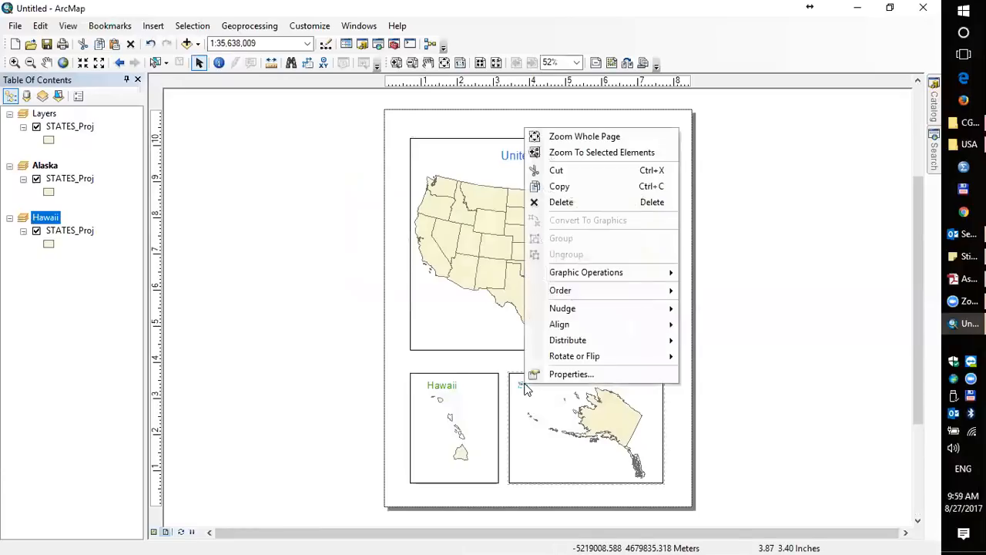
pyautogui.click(570, 373)
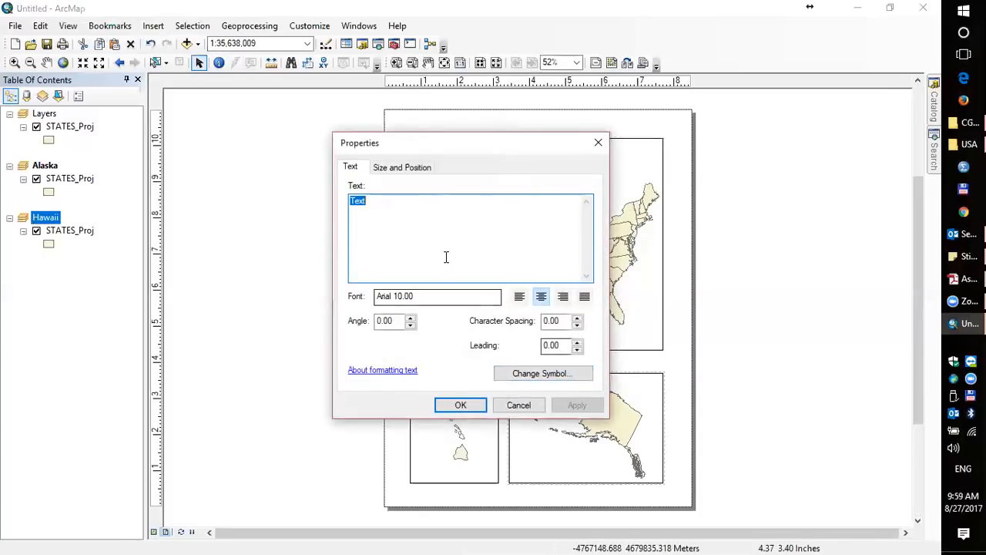
pyautogui.write('Alaska')
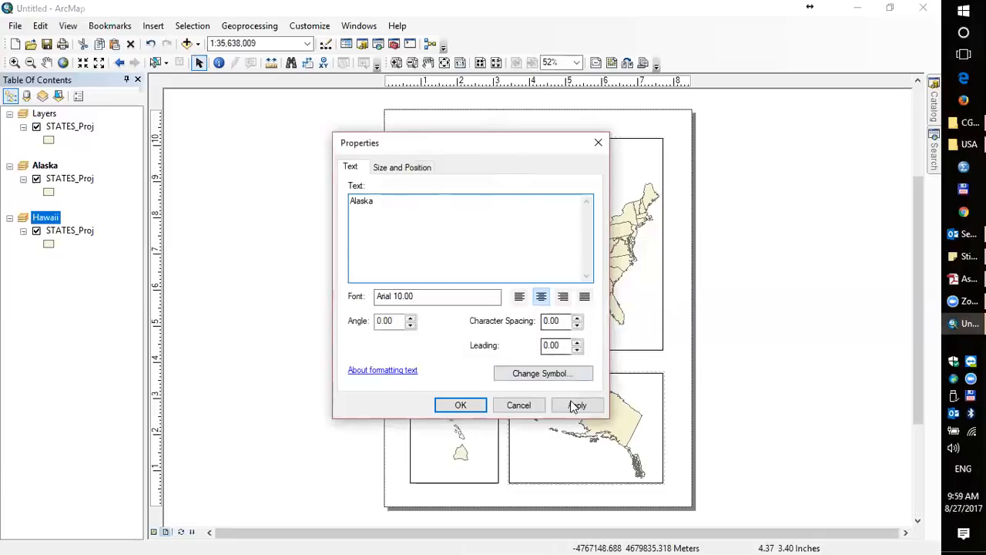
# Format the "Alaska" label as bold, pink, font size 20, and shift it slightly right within the frame.
pyautogui.click(571, 376)
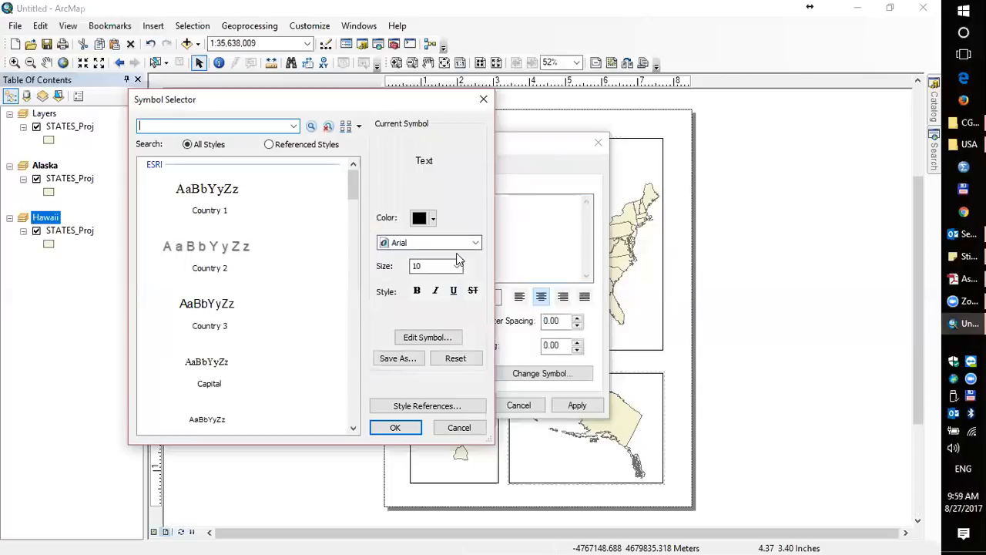
pyautogui.click(457, 268)
pyautogui.click(433, 334)
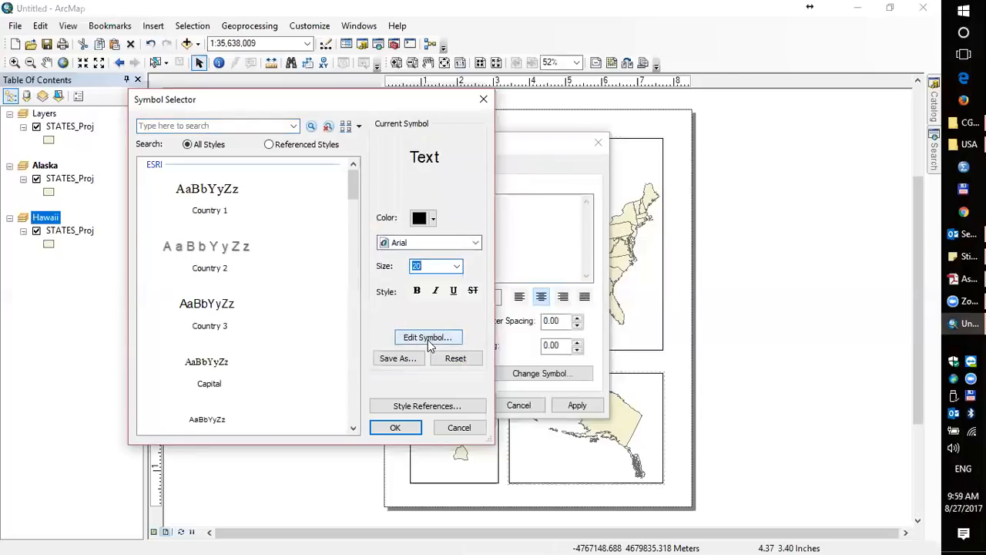
pyautogui.click(417, 291)
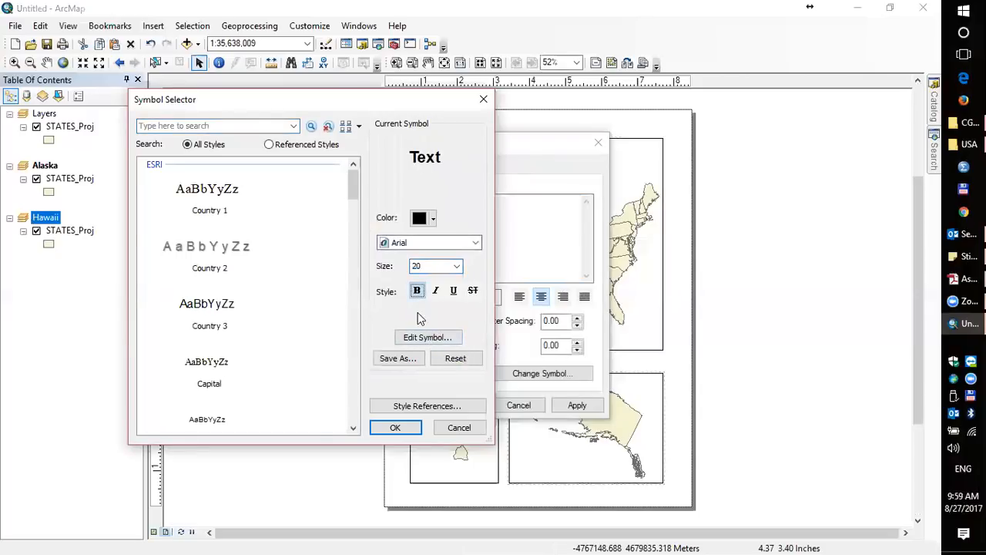
pyautogui.click(432, 220)
pyautogui.click(548, 323)
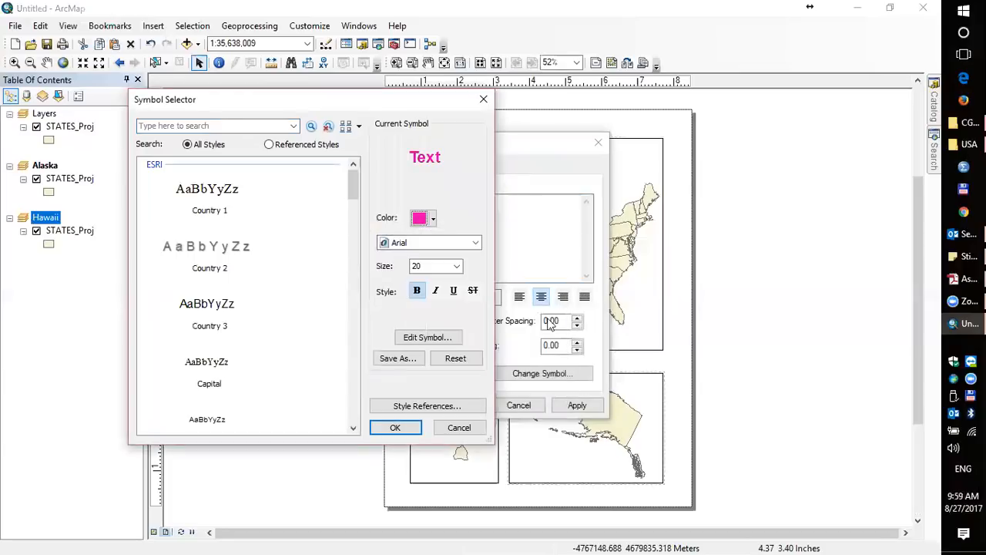
pyautogui.click(395, 427)
pyautogui.click(468, 403)
pyautogui.moveTo(523, 389); pyautogui.dragTo(534, 389)
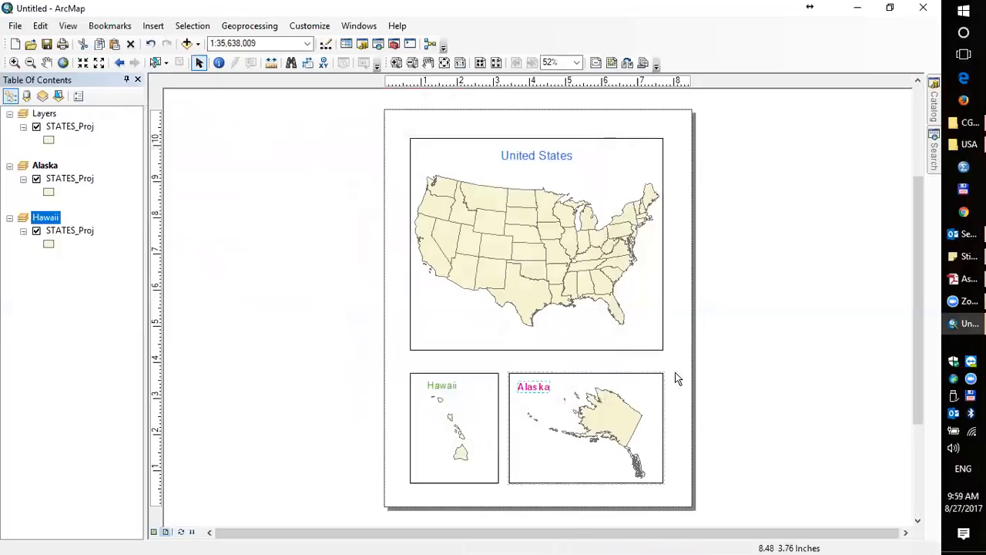
# Make the "United States" title bold.
pyautogui.rightClick(530, 158)
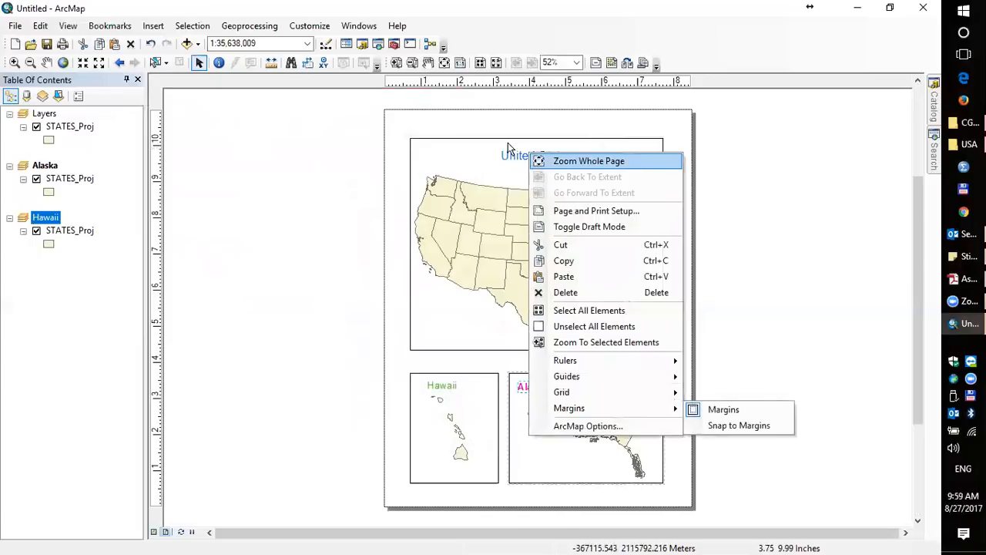
pyautogui.click(506, 163)
pyautogui.rightClick(510, 157)
pyautogui.click(544, 400)
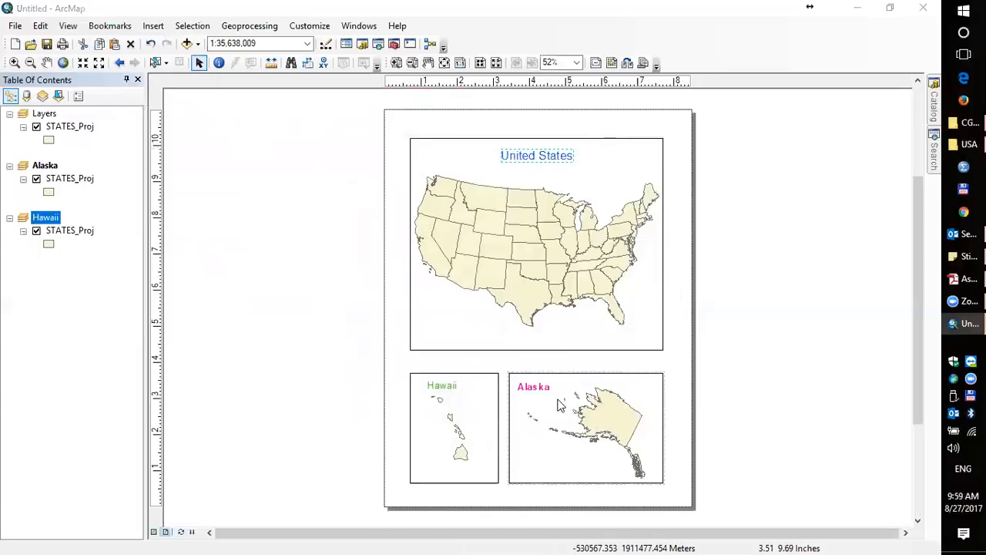
pyautogui.click(567, 375)
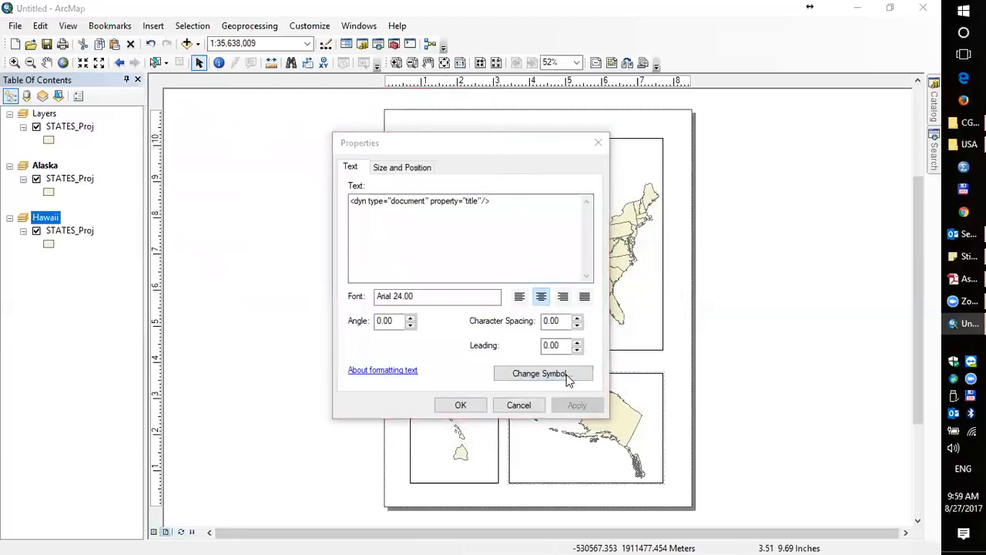
pyautogui.click(417, 291)
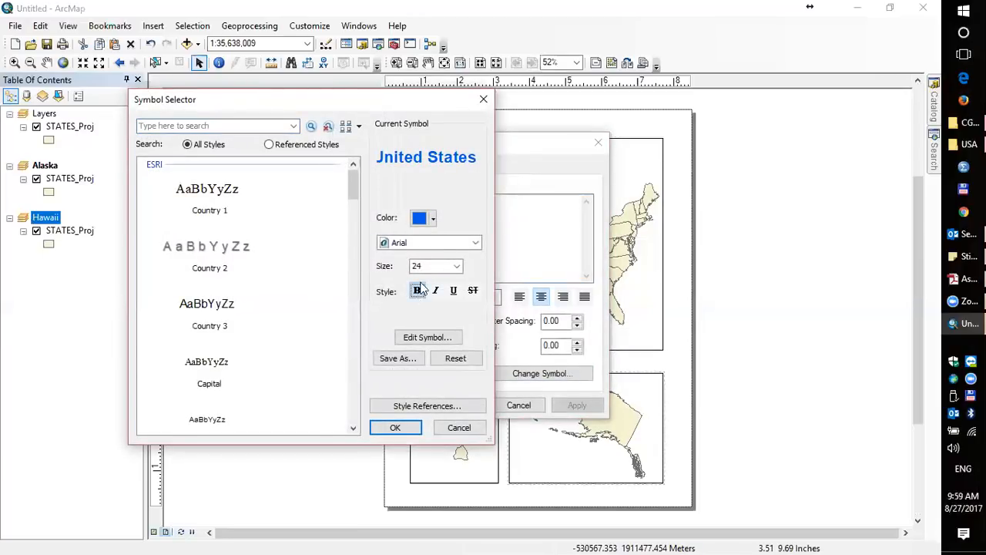
pyautogui.click(405, 428)
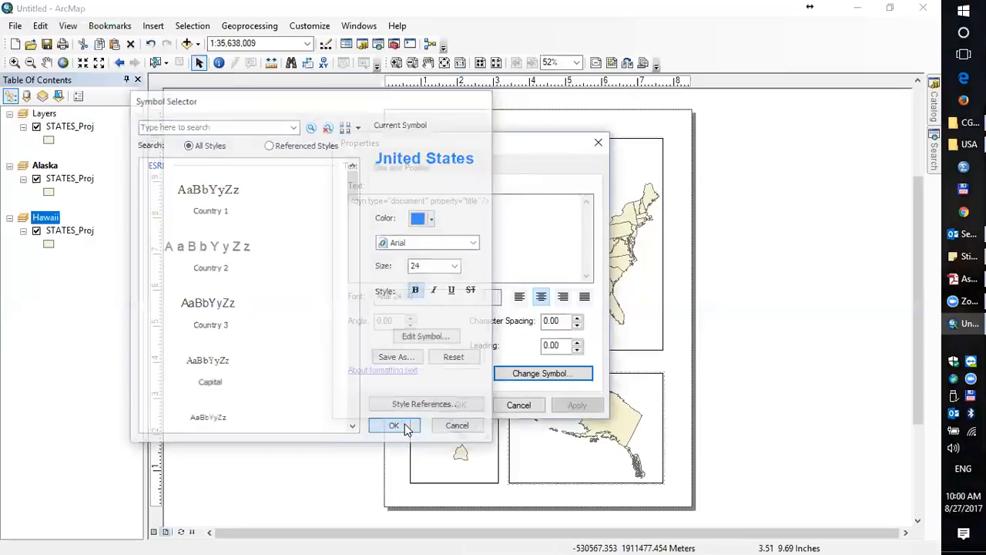
pyautogui.click(459, 405)
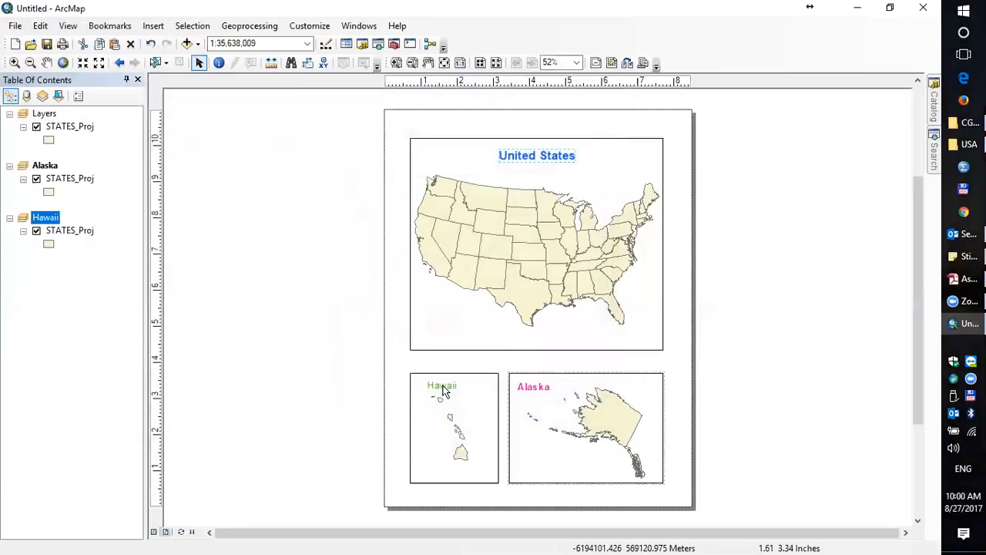
# Make the "Hawaii" label bold.
pyautogui.rightClick(443, 391)
pyautogui.click(433, 389)
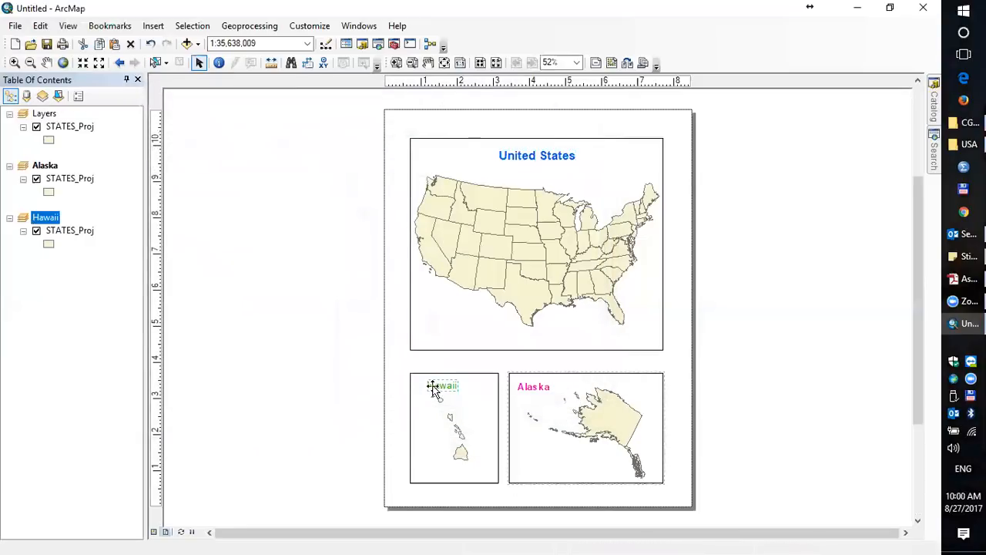
pyautogui.rightClick(433, 389)
pyautogui.click(470, 375)
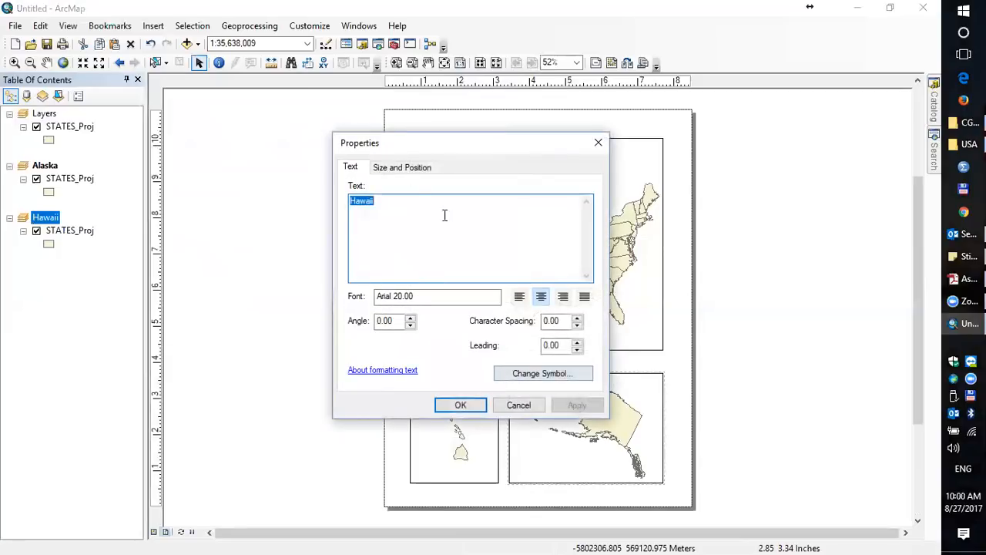
pyautogui.click(542, 376)
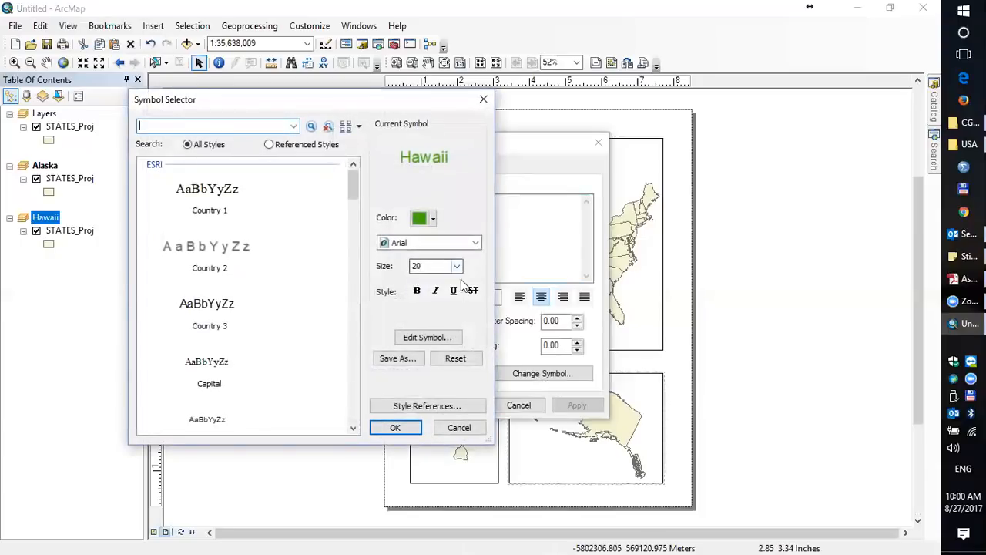
pyautogui.click(416, 291)
pyautogui.click(397, 428)
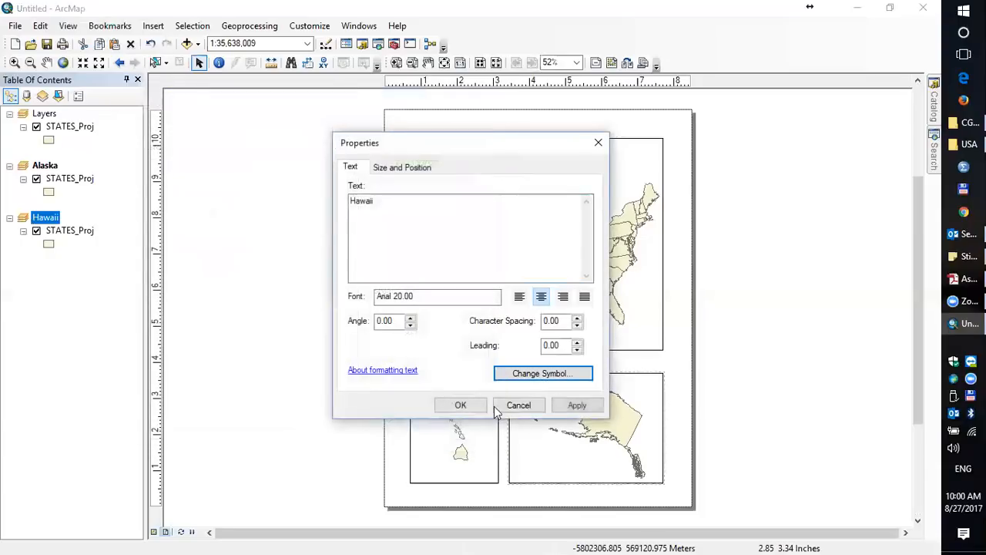
pyautogui.click(461, 406)
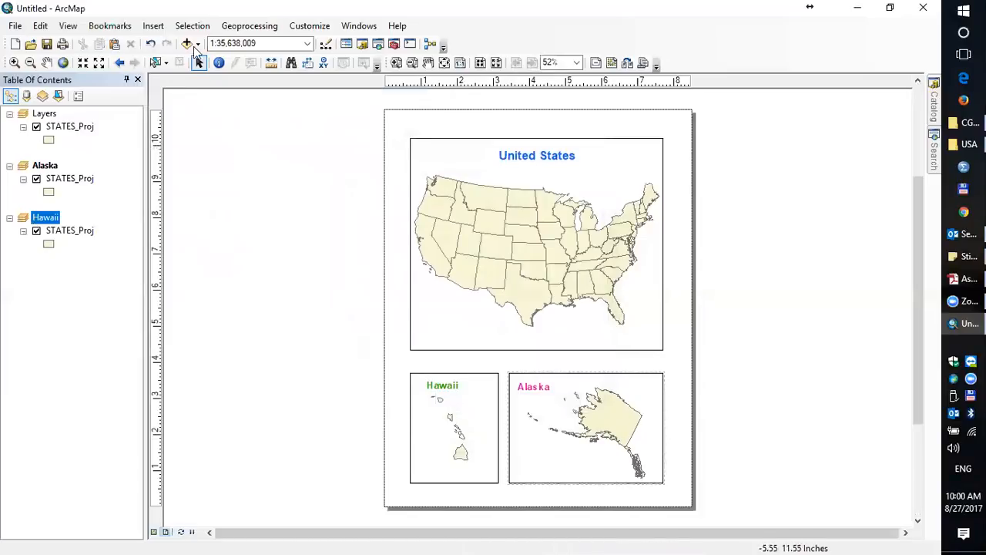
# Insert a scale bar in the Alternating Scale Bar 1 style and move it to the bottom edge of the Alaska frame.
pyautogui.click(153, 26)
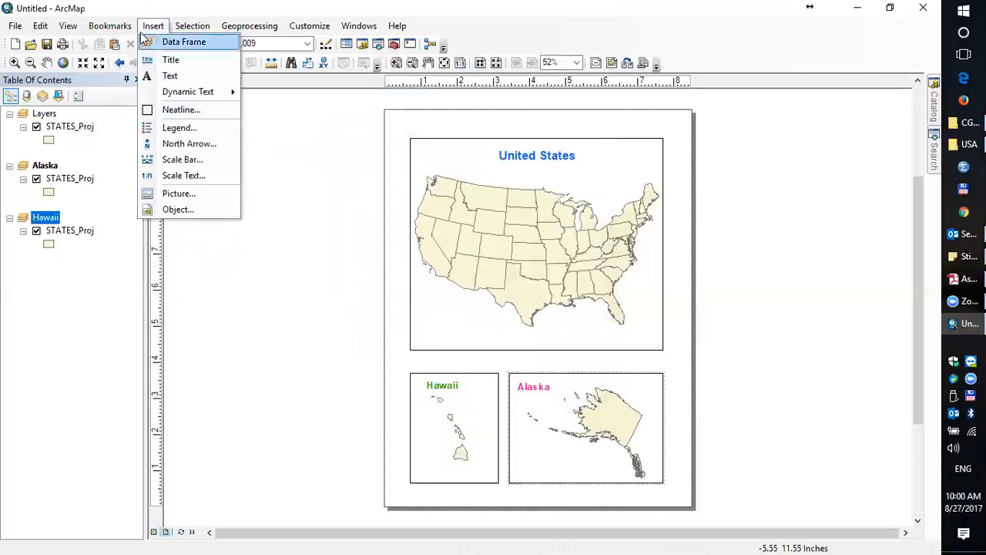
pyautogui.click(178, 160)
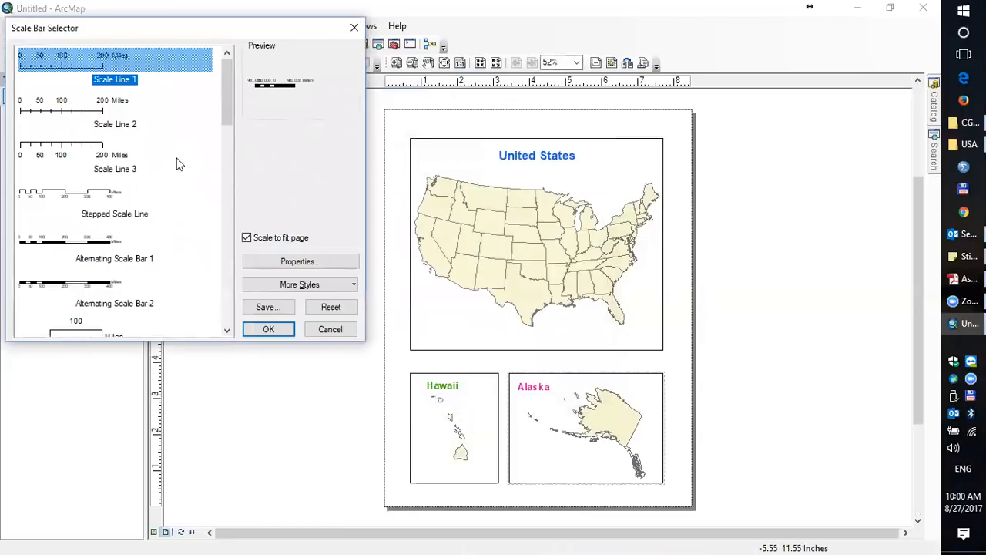
pyautogui.click(91, 245)
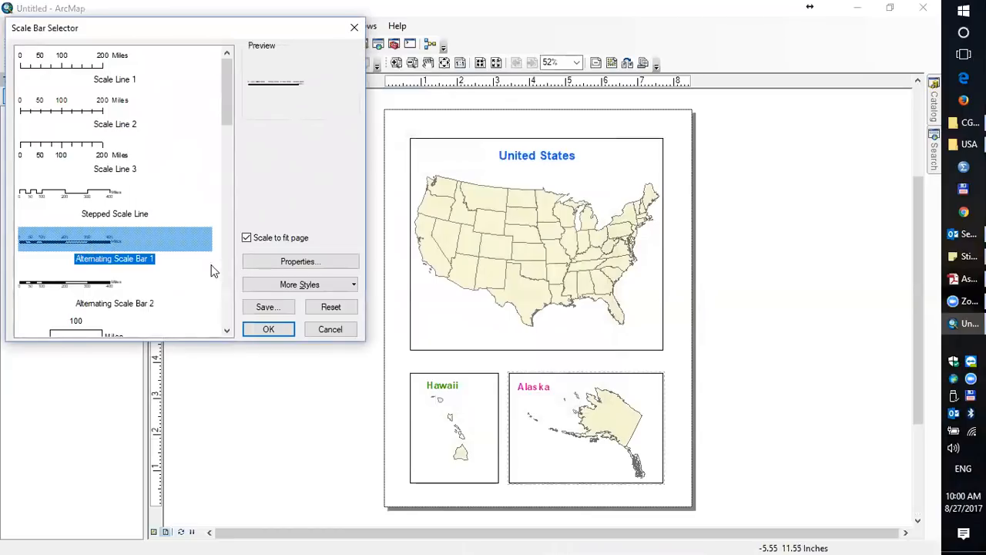
pyautogui.click(270, 327)
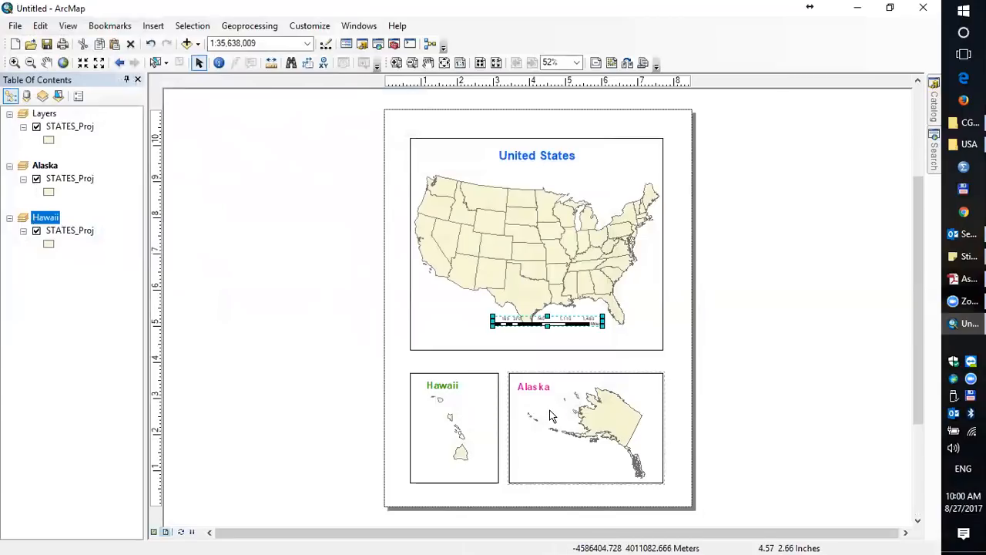
pyautogui.moveTo(576, 318); pyautogui.dragTo(584, 472)
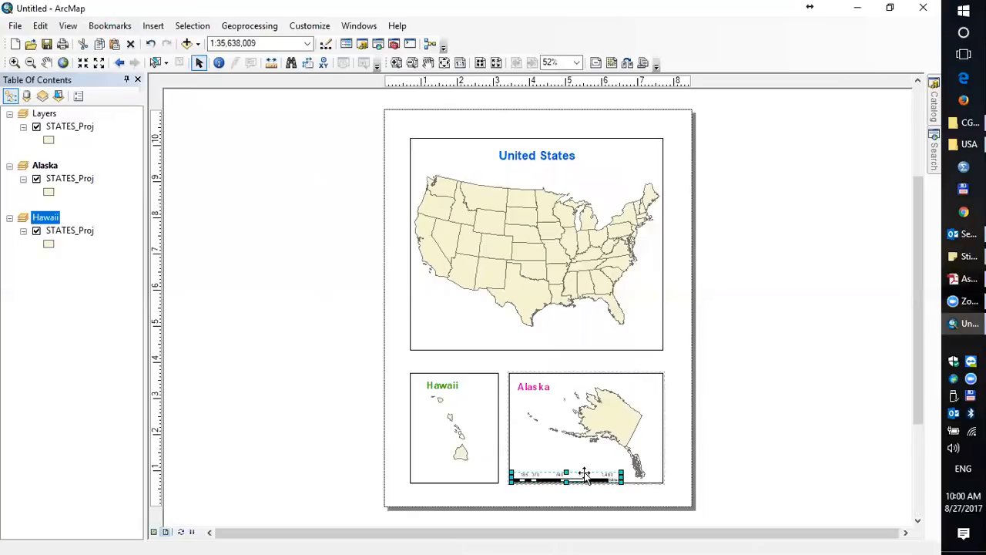
pyautogui.scroll(-5, 584, 472)
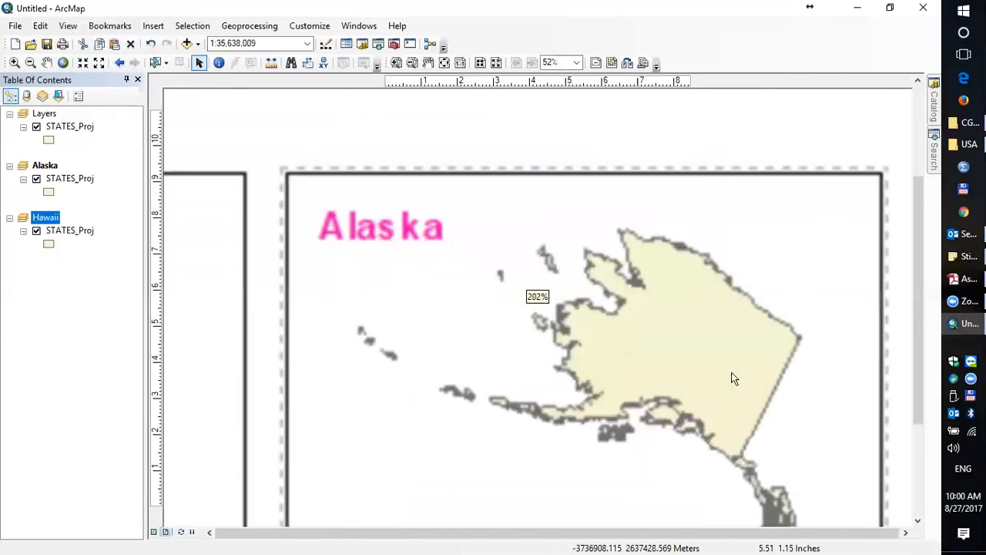
pyautogui.click(46, 64)
pyautogui.moveTo(505, 436); pyautogui.dragTo(502, 249)
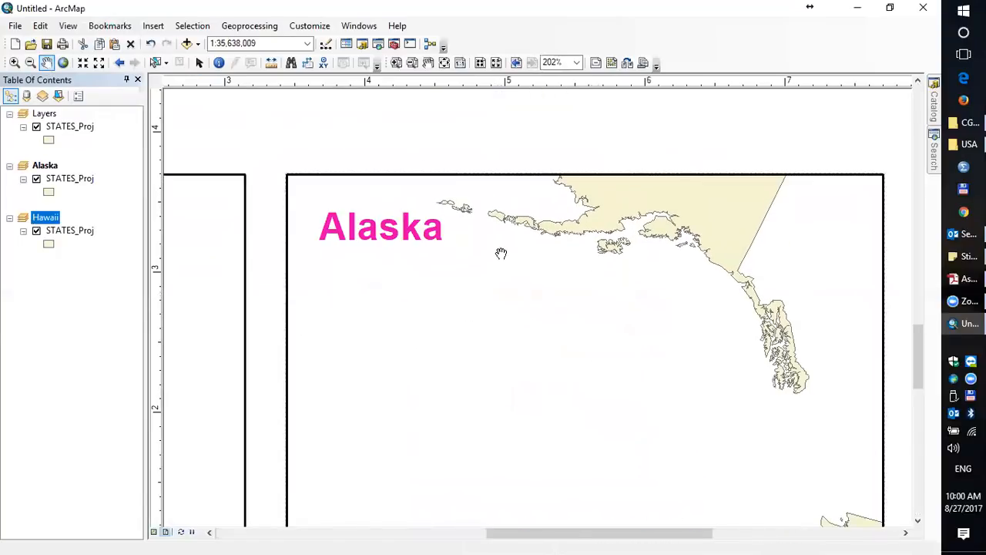
pyautogui.moveTo(568, 434); pyautogui.dragTo(574, 308)
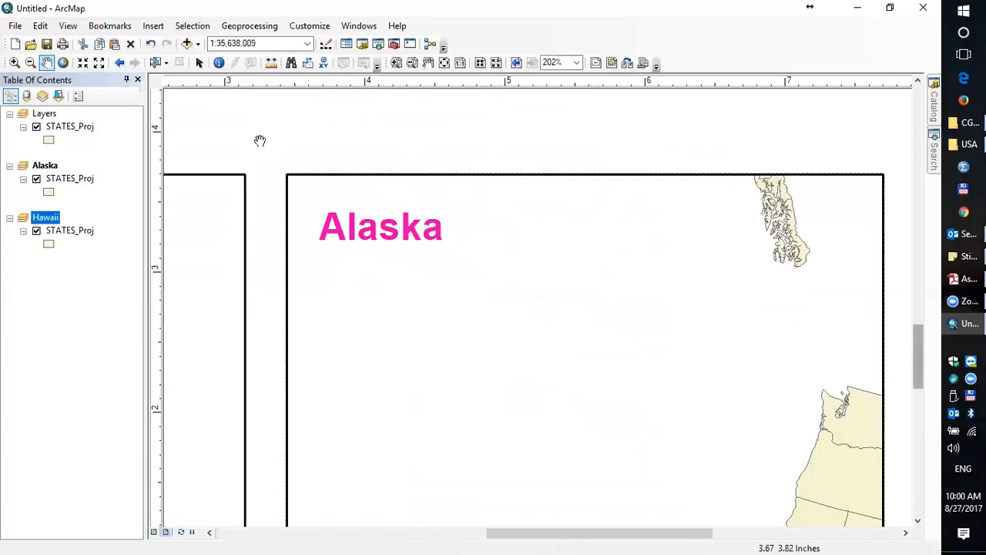
pyautogui.click(120, 64)
pyautogui.click(119, 64)
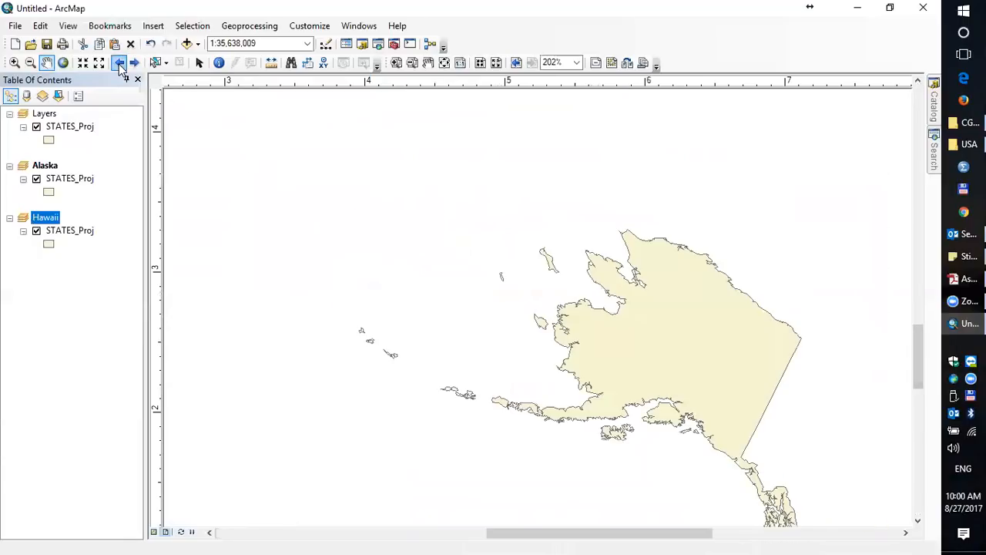
pyautogui.moveTo(917, 339); pyautogui.dragTo(917, 383)
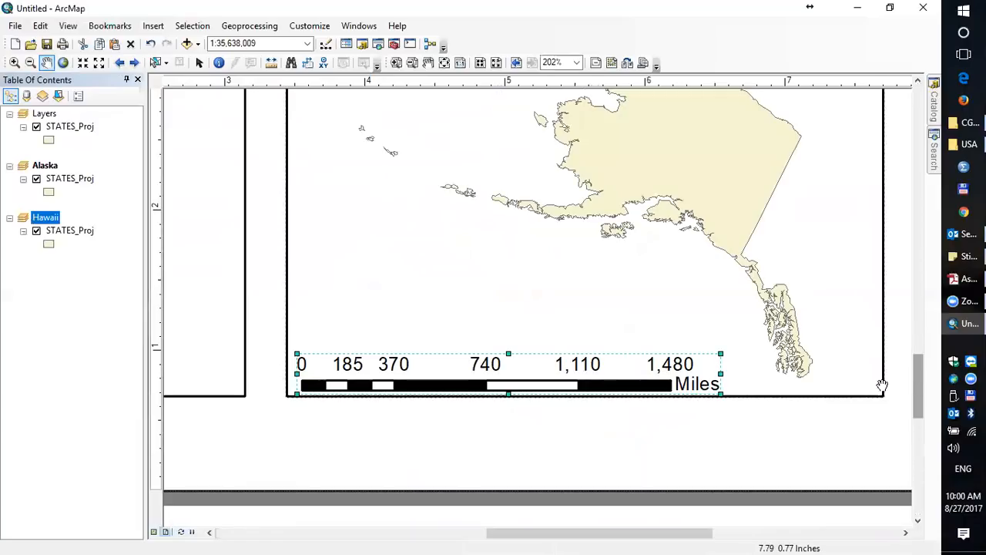
pyautogui.click(696, 376)
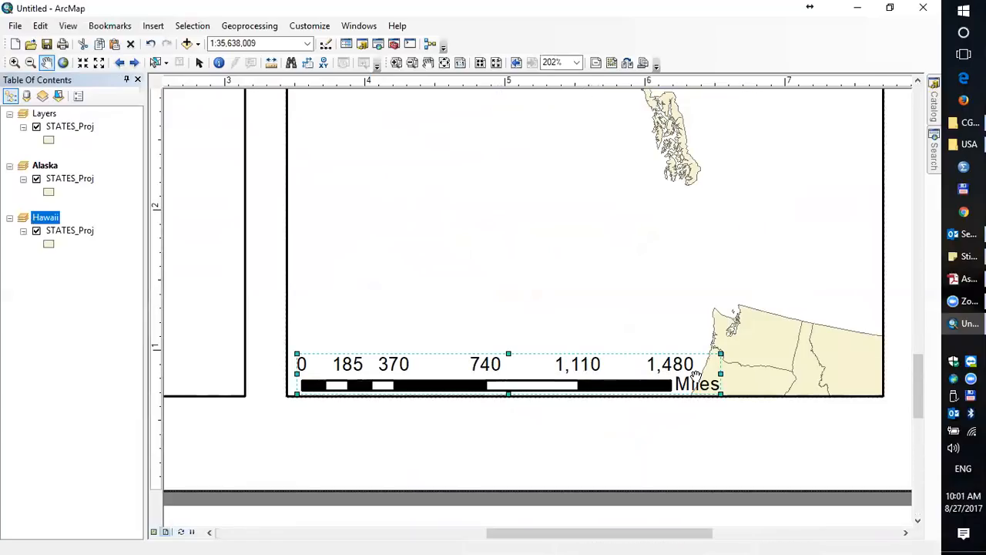
pyautogui.click(119, 62)
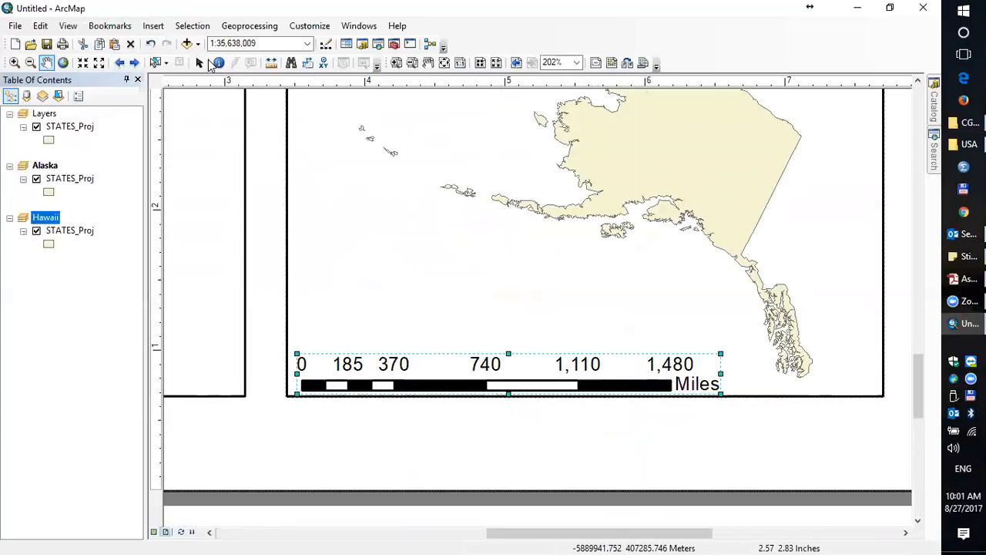
# Widen the Alaska frame's scale bar so that it spans 1,600 miles.
pyautogui.click(199, 64)
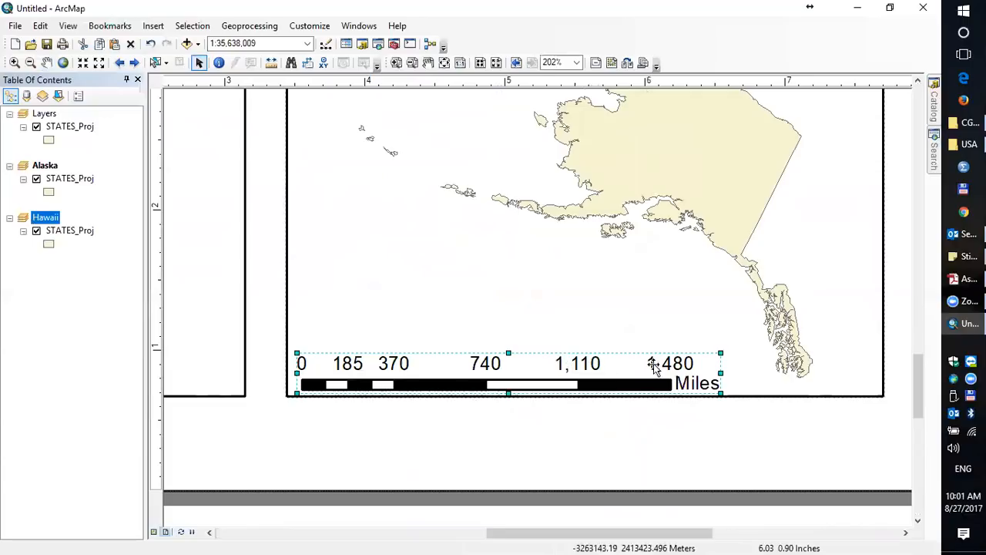
pyautogui.moveTo(719, 372); pyautogui.dragTo(750, 376)
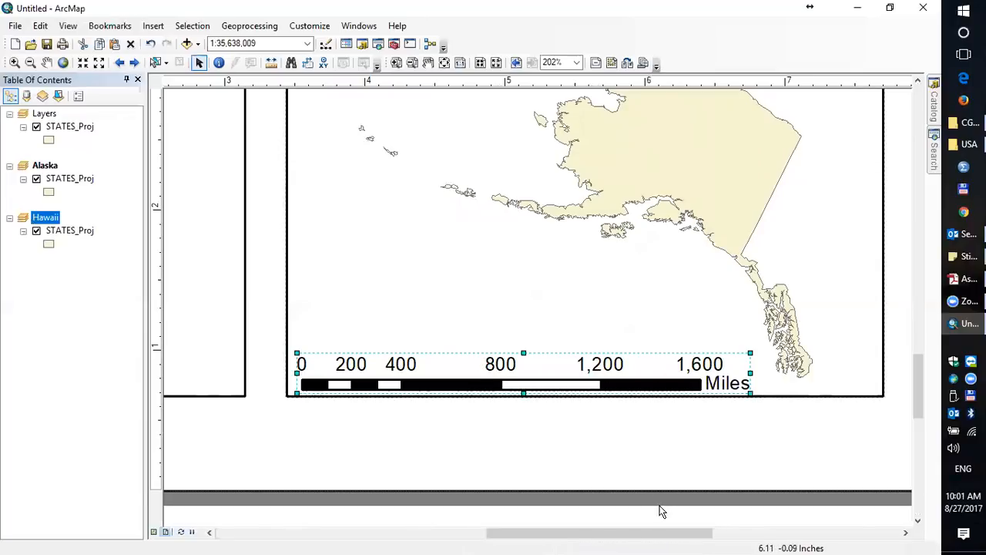
# Insert a scale bar in the Alternating Scale Bar 1 style for the Hawaii data frame.
pyautogui.moveTo(659, 537); pyautogui.dragTo(528, 537)
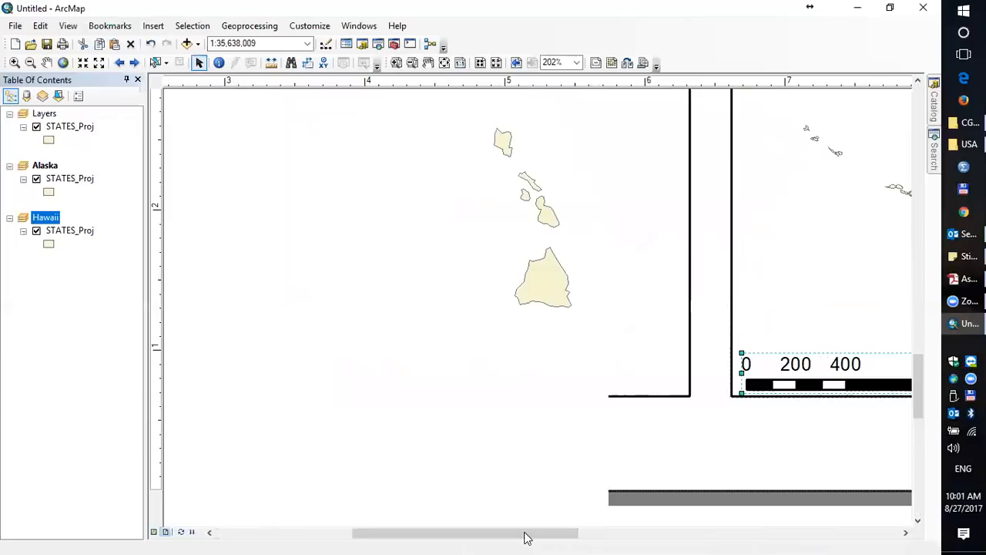
pyautogui.moveTo(917, 380); pyautogui.dragTo(919, 363)
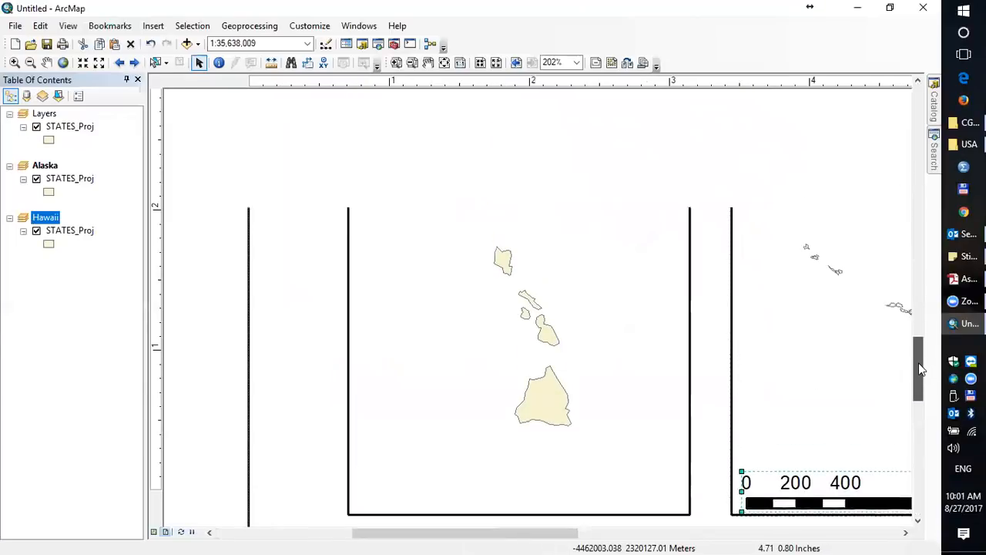
pyautogui.click(626, 247)
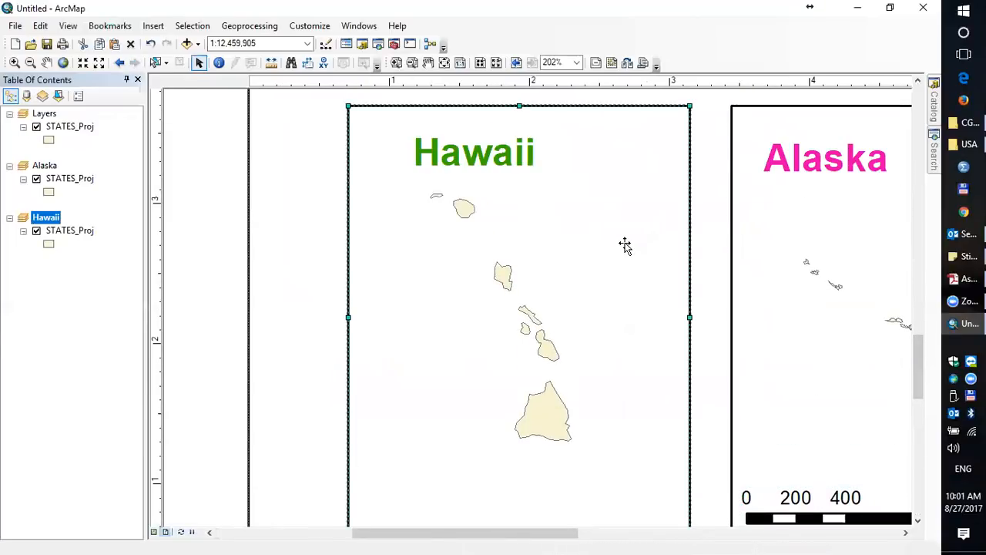
pyautogui.click(153, 25)
pyautogui.click(178, 159)
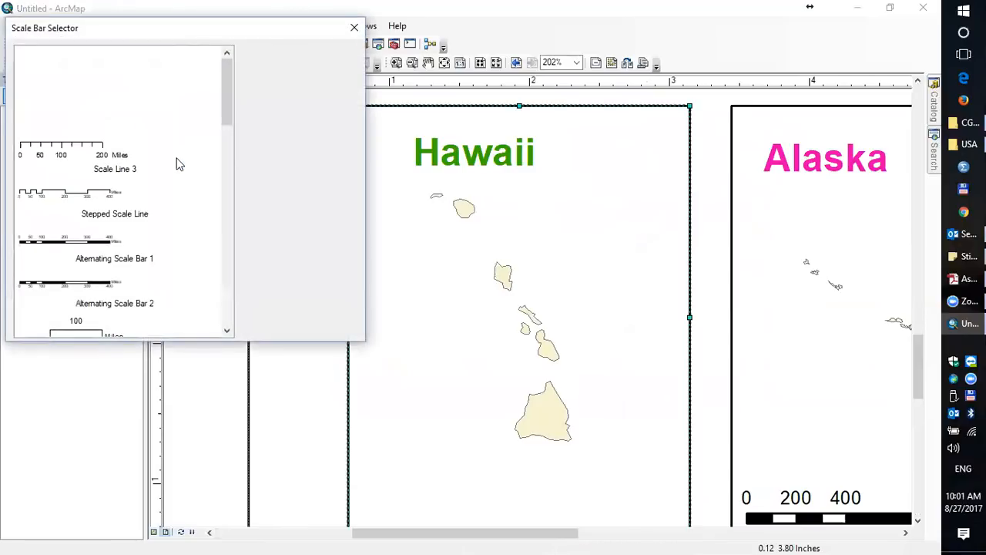
pyautogui.click(100, 245)
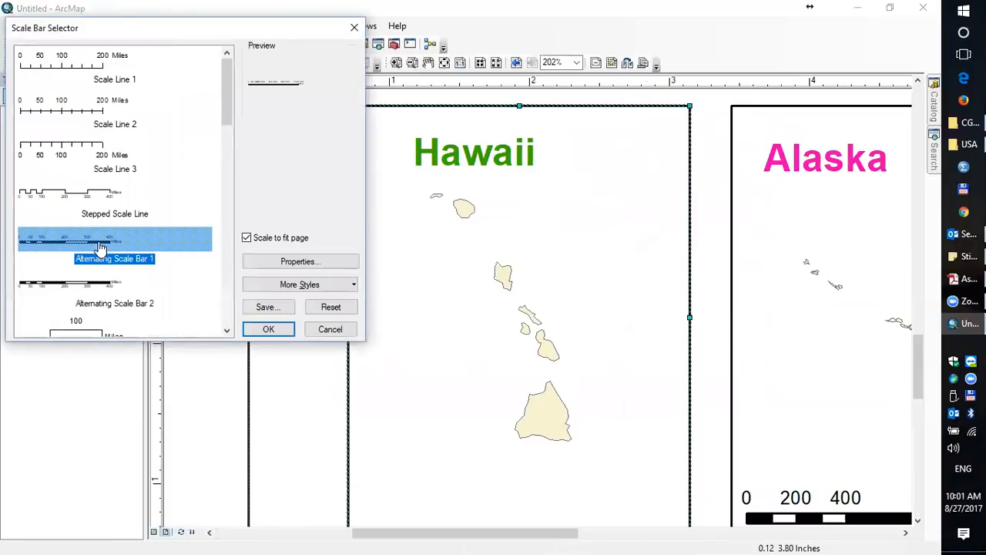
pyautogui.click(263, 331)
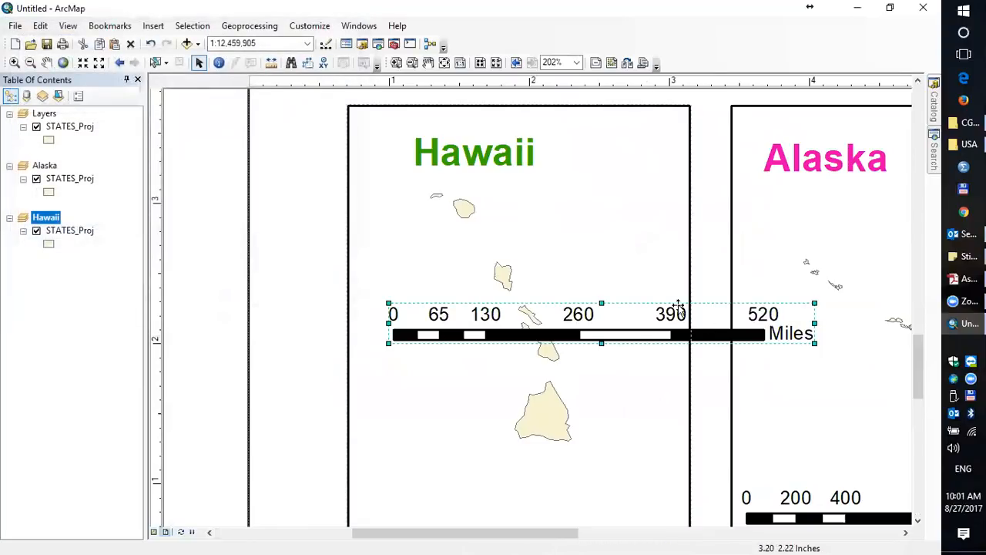
# Move the Hawaii scale bar to the frame's lower-left corner and shorten it to 200 miles so it fits inside.
pyautogui.moveTo(918, 347); pyautogui.dragTo(918, 374)
pyautogui.moveTo(660, 176); pyautogui.dragTo(623, 349)
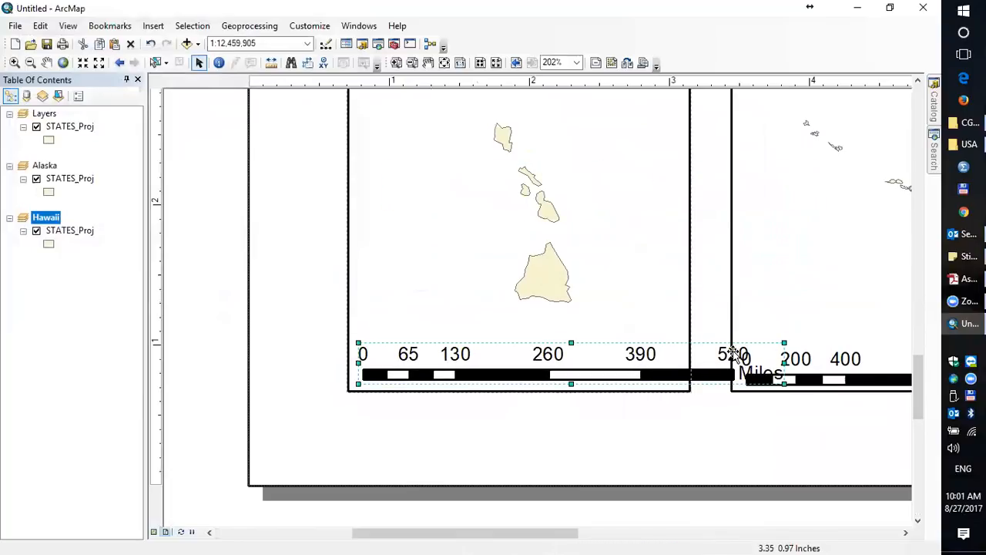
pyautogui.moveTo(784, 362); pyautogui.dragTo(559, 363)
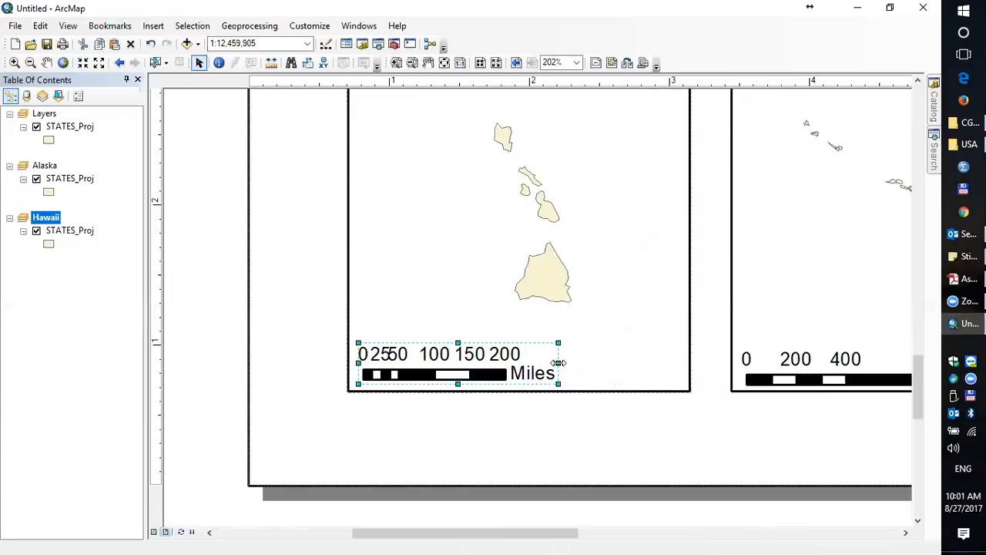
pyautogui.click(606, 362)
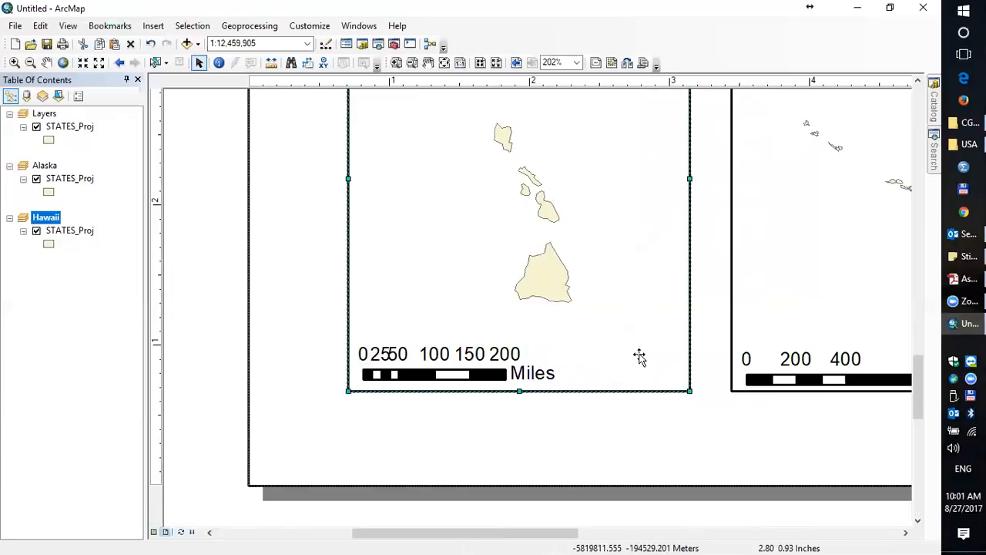
# Insert a scale bar in the Alternating Scale Bar 1 style for the main United States data frame.
pyautogui.moveTo(920, 390); pyautogui.dragTo(915, 313)
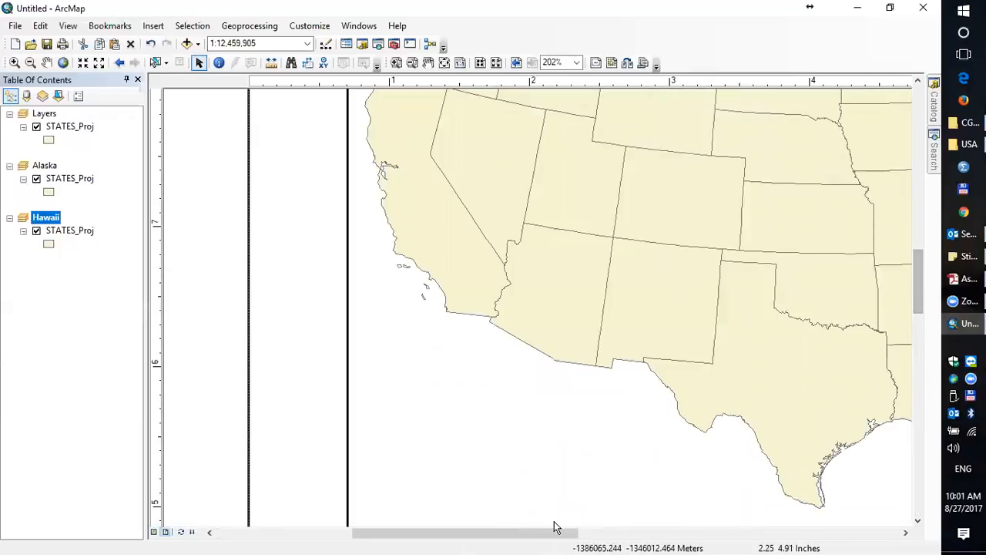
pyautogui.moveTo(583, 531); pyautogui.dragTo(658, 532)
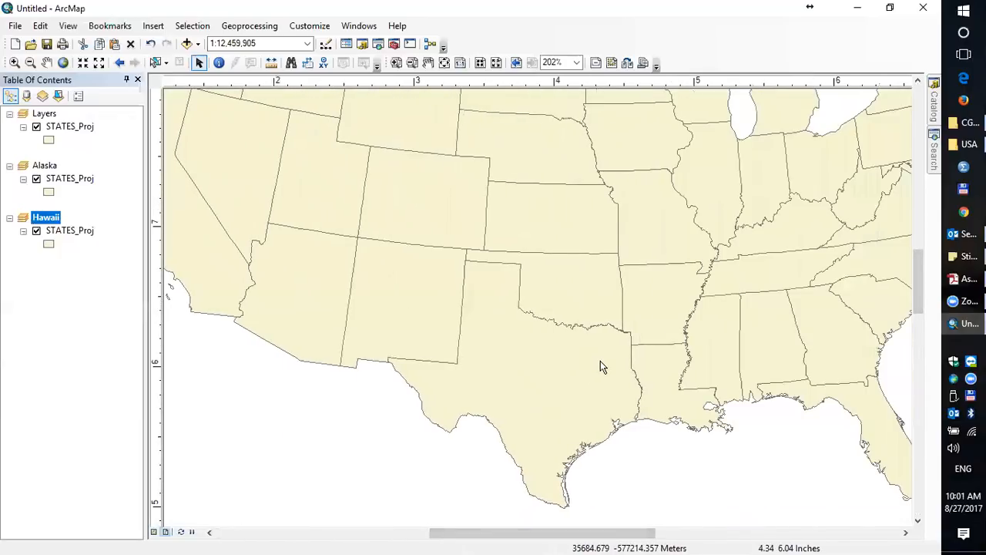
pyautogui.scroll(2, 600, 361)
pyautogui.scroll(2, 600, 360)
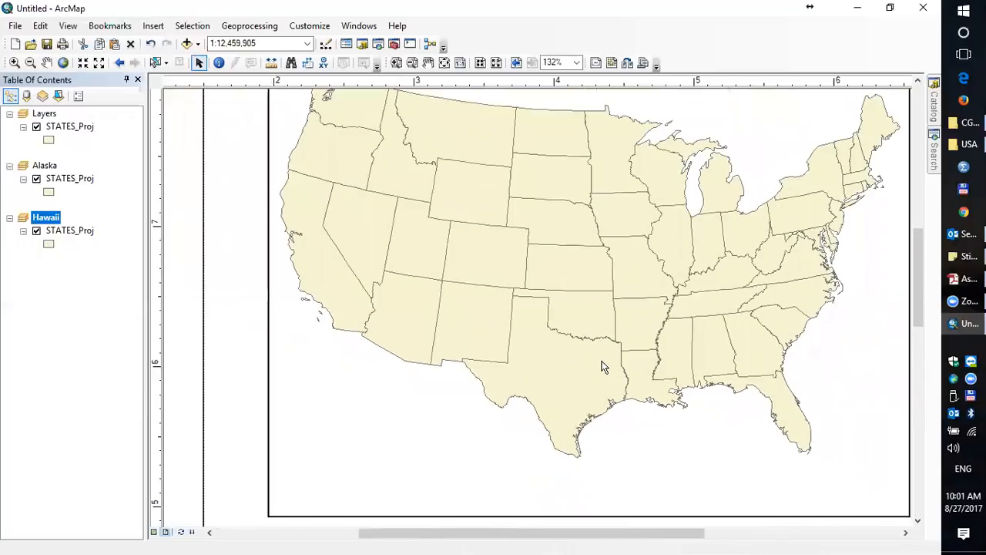
pyautogui.scroll(2, 603, 367)
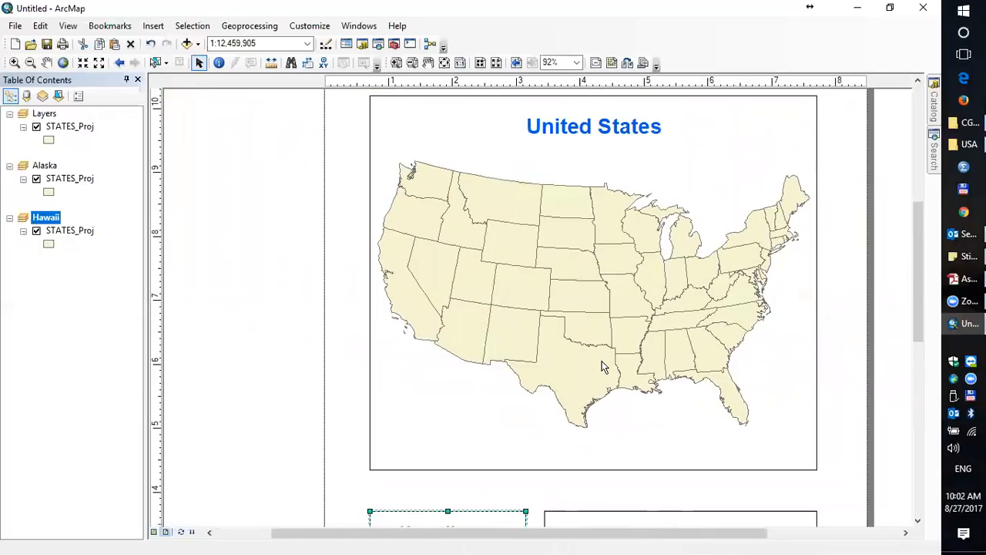
pyautogui.click(527, 142)
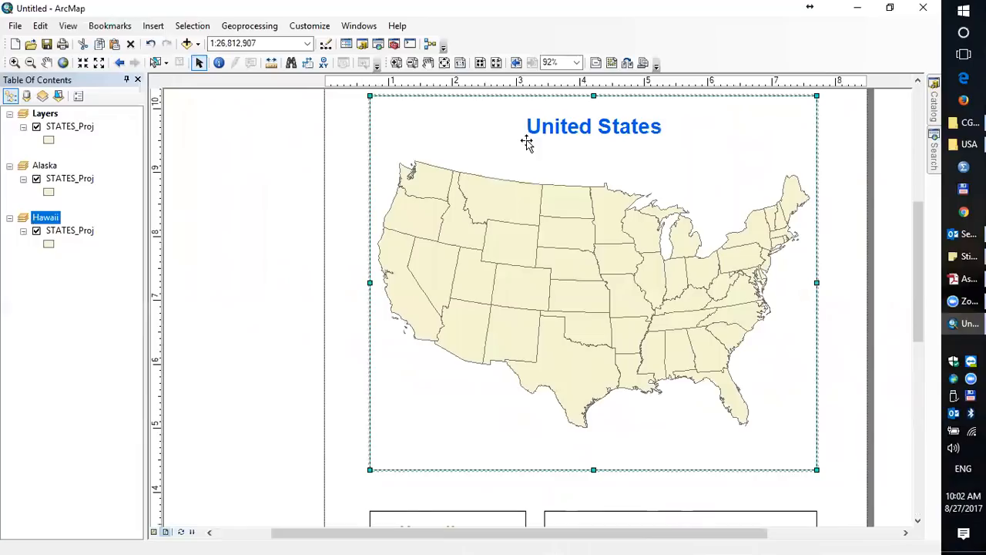
pyautogui.click(153, 25)
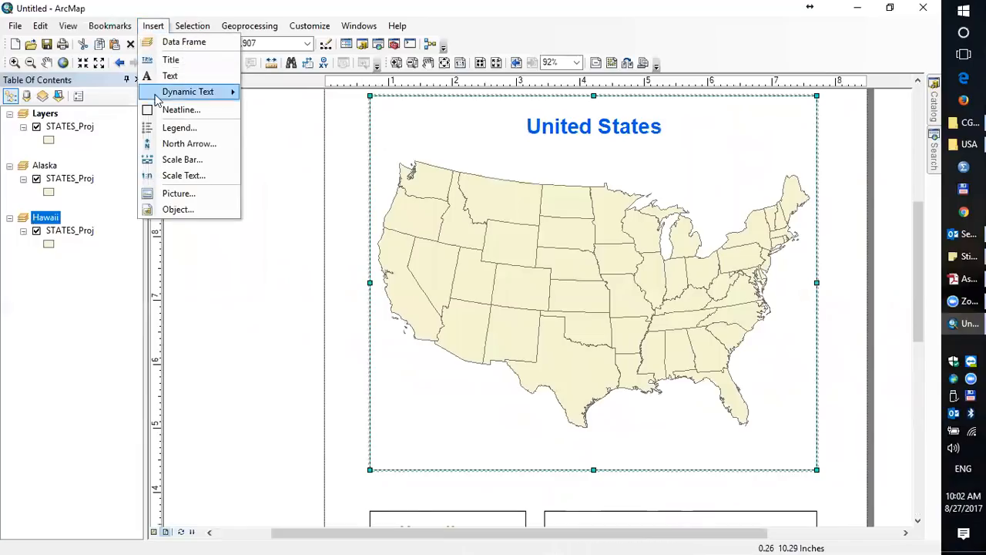
pyautogui.click(171, 160)
pyautogui.click(108, 240)
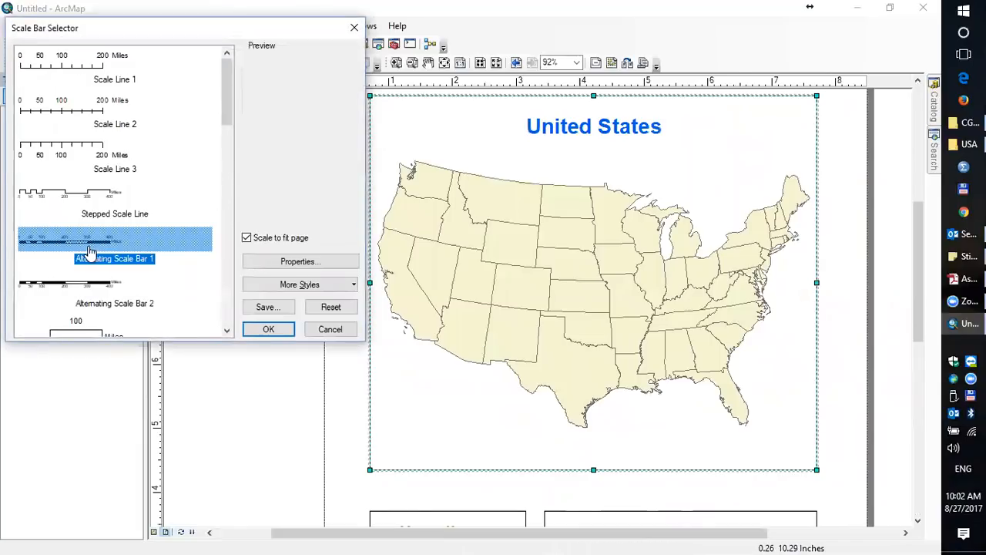
pyautogui.click(262, 330)
# Position the United States scale bar, spanning 1,200 miles, in the lower-left corner of its frame.
pyautogui.moveTo(580, 295); pyautogui.dragTo(530, 443)
pyautogui.moveTo(515, 449); pyautogui.dragTo(511, 453)
pyautogui.moveTo(595, 460); pyautogui.dragTo(591, 456)
pyautogui.click(667, 451)
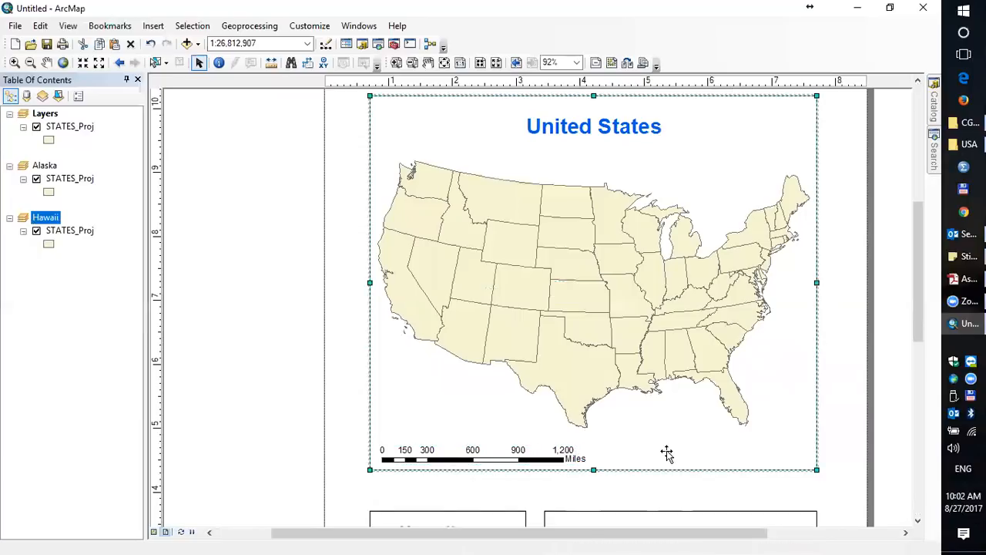
# Insert an ESRI North 1 north arrow and place it in the upper-right corner of the United States frame.
pyautogui.moveTo(918, 284)
pyautogui.mouseDown()
pyautogui.moveTo(916, 374)
pyautogui.moveTo(916, 216)
pyautogui.moveTo(916, 272)
pyautogui.mouseUp()
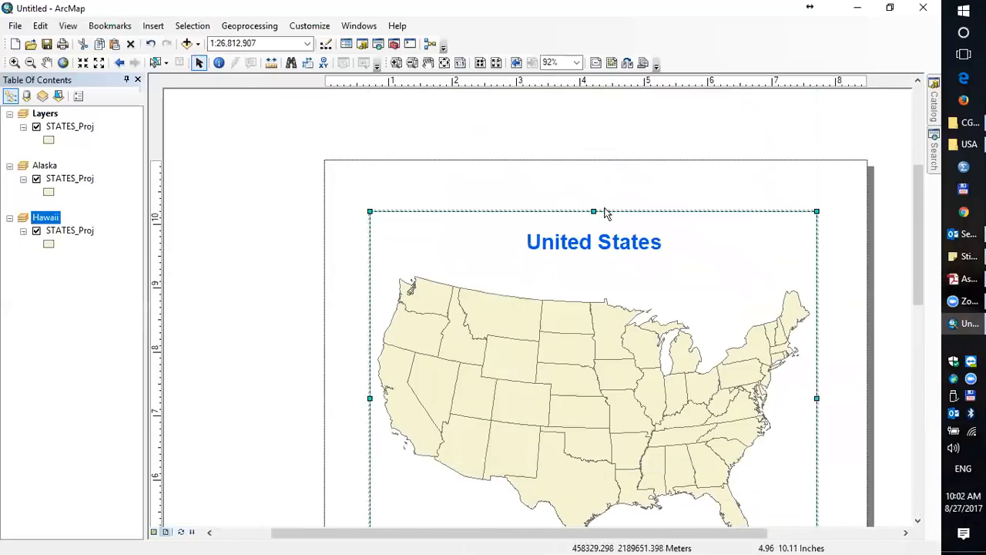
pyautogui.click(153, 25)
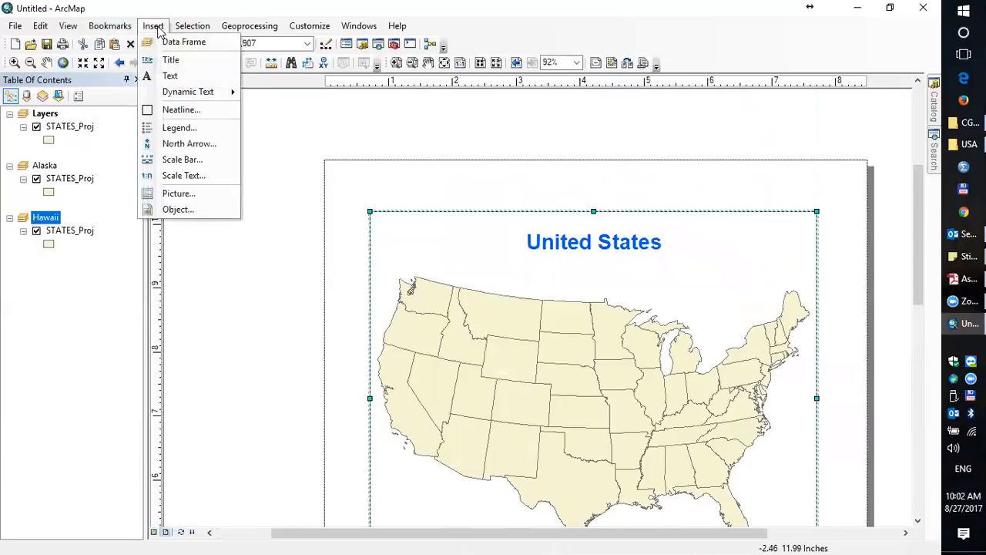
pyautogui.click(187, 144)
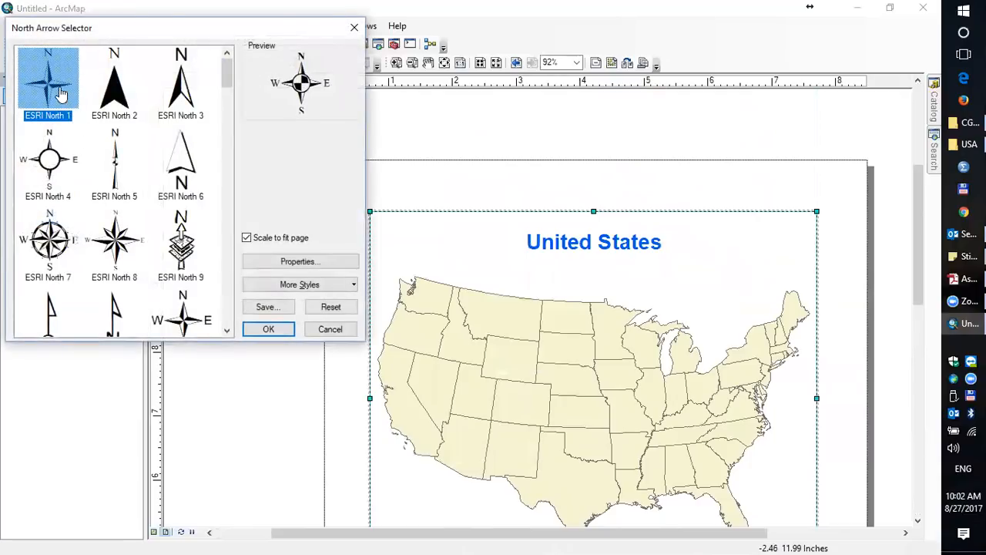
pyautogui.click(267, 329)
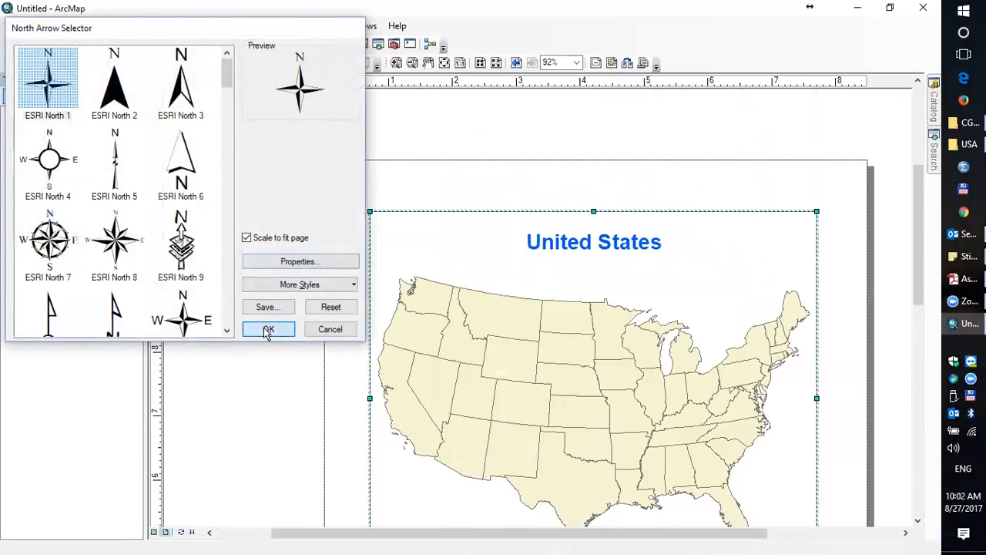
pyautogui.moveTo(458, 341); pyautogui.dragTo(775, 250)
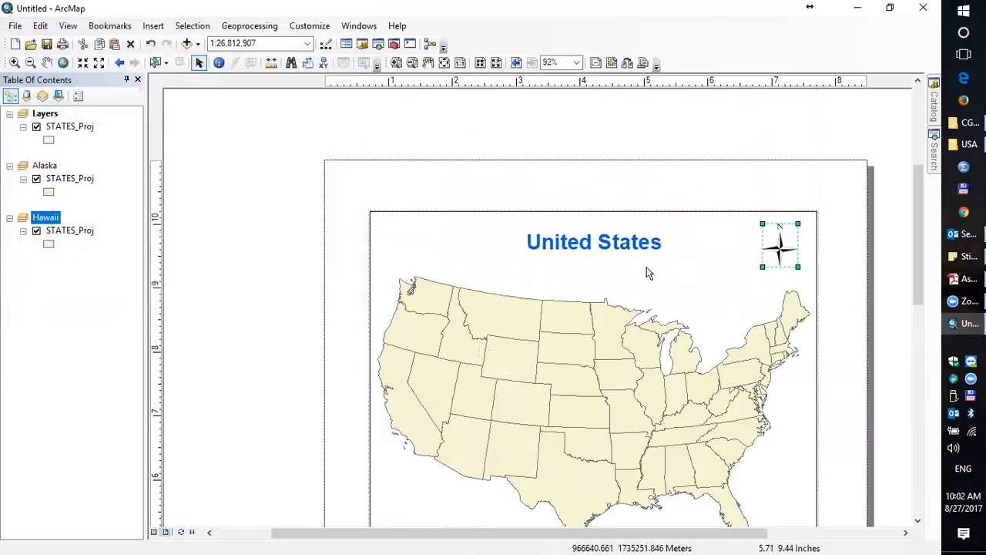
pyautogui.click(152, 27)
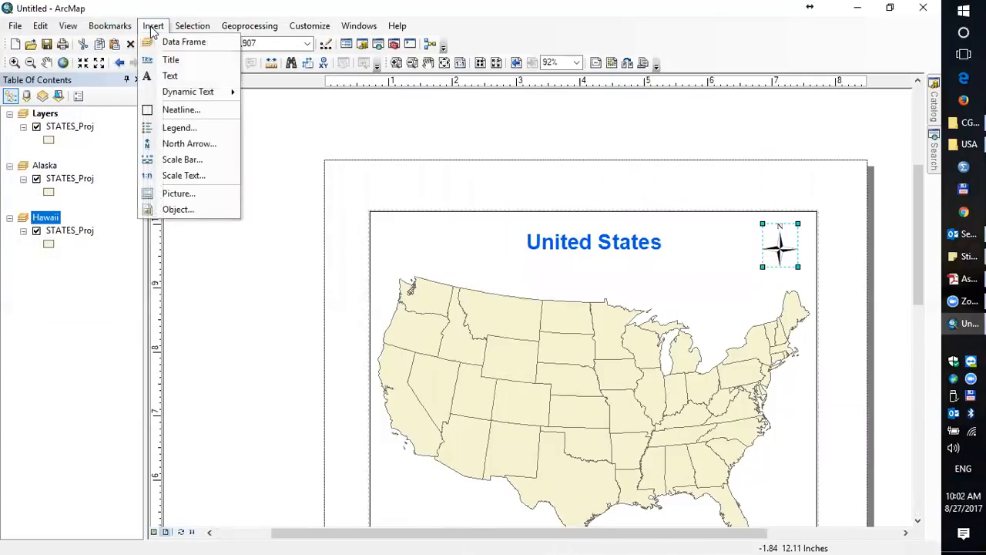
pyautogui.click(198, 109)
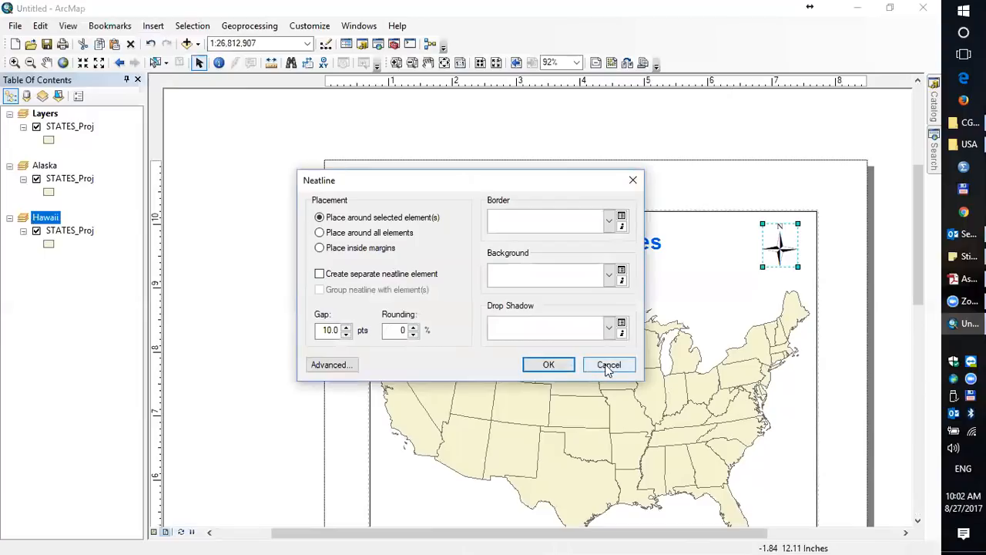
pyautogui.click(572, 370)
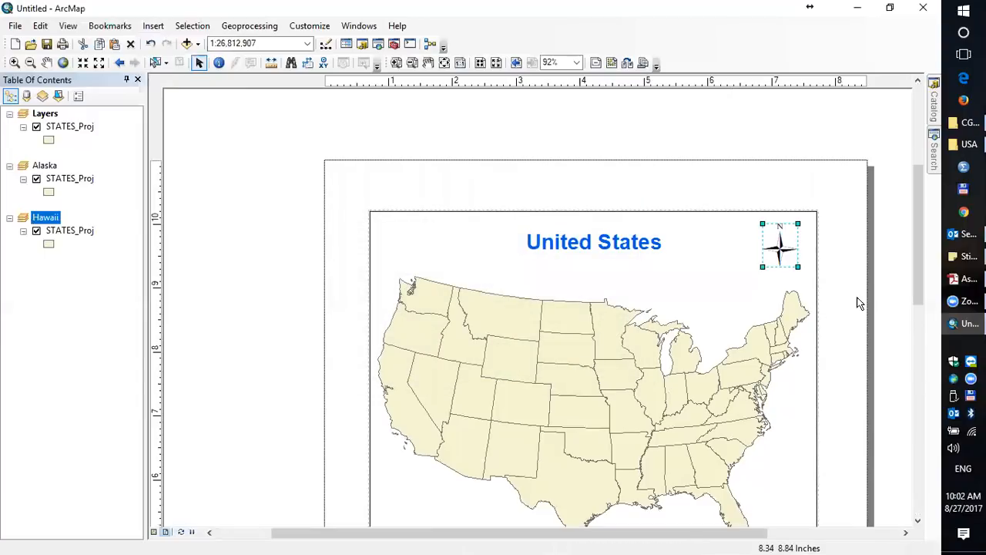
pyautogui.scroll(3, 850, 303)
pyautogui.scroll(-2, 849, 309)
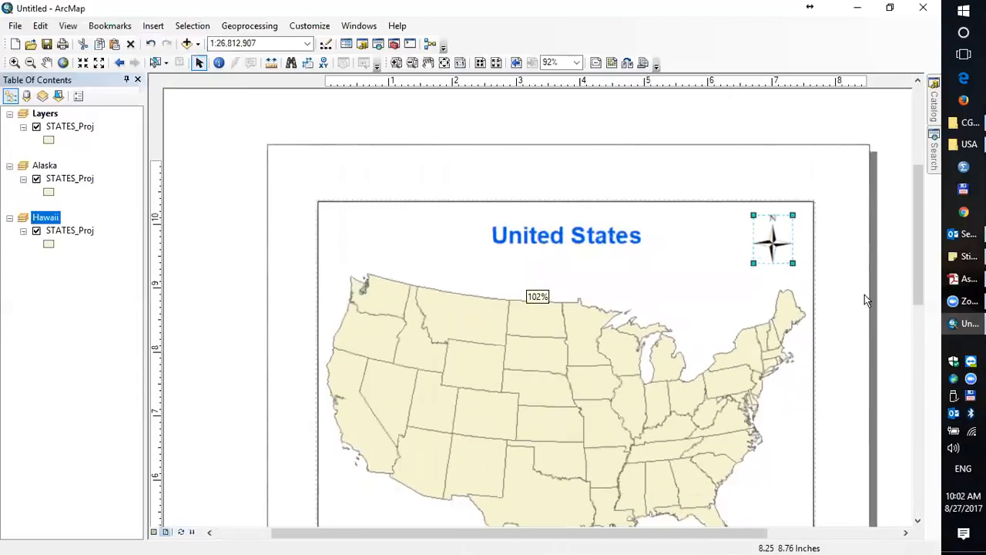
pyautogui.scroll(2, 245, 433)
pyautogui.scroll(-4, 245, 433)
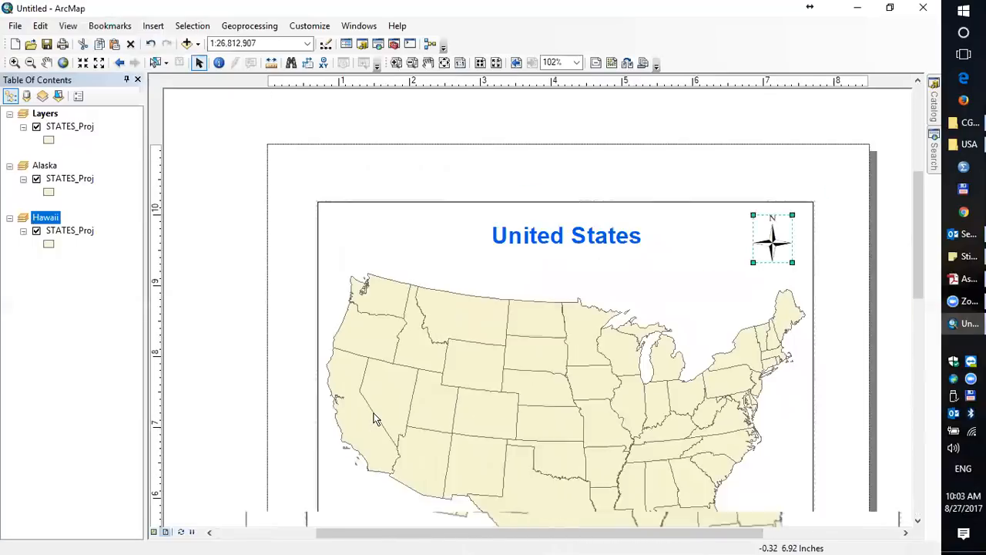
pyautogui.moveTo(919, 264); pyautogui.dragTo(925, 340)
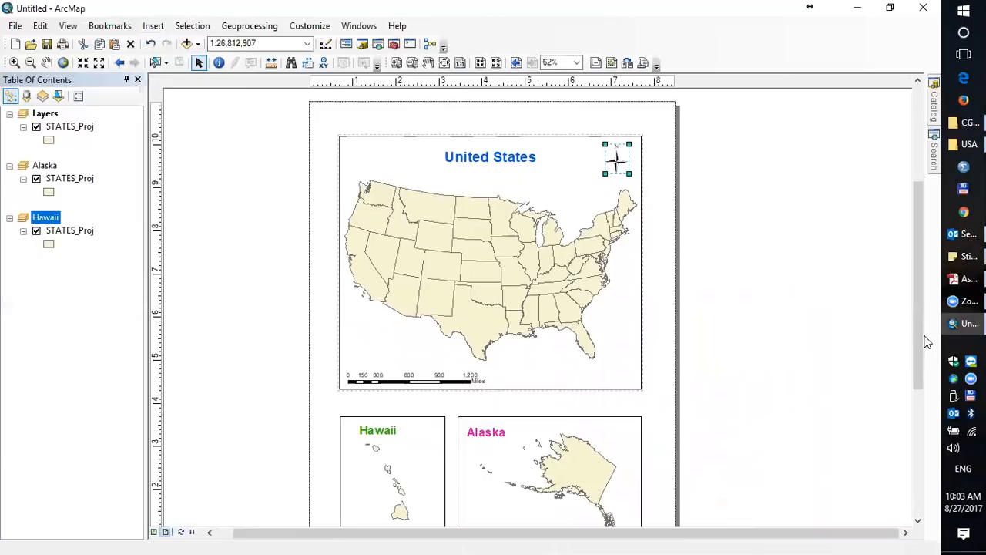
pyautogui.moveTo(915, 342); pyautogui.dragTo(914, 374)
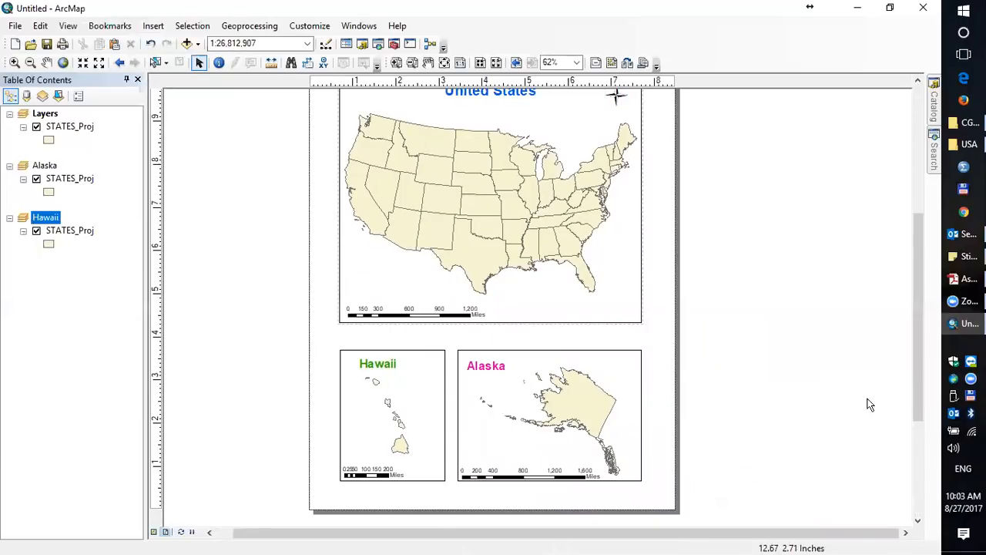
pyautogui.moveTo(919, 399); pyautogui.dragTo(920, 374)
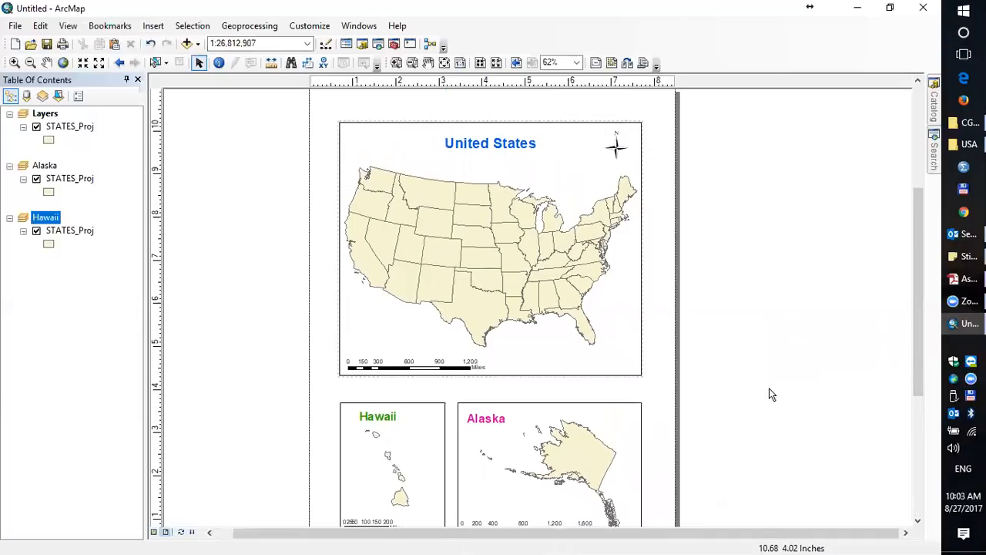
pyautogui.scroll(1, 771, 395)
pyautogui.moveTo(919, 325); pyautogui.dragTo(915, 339)
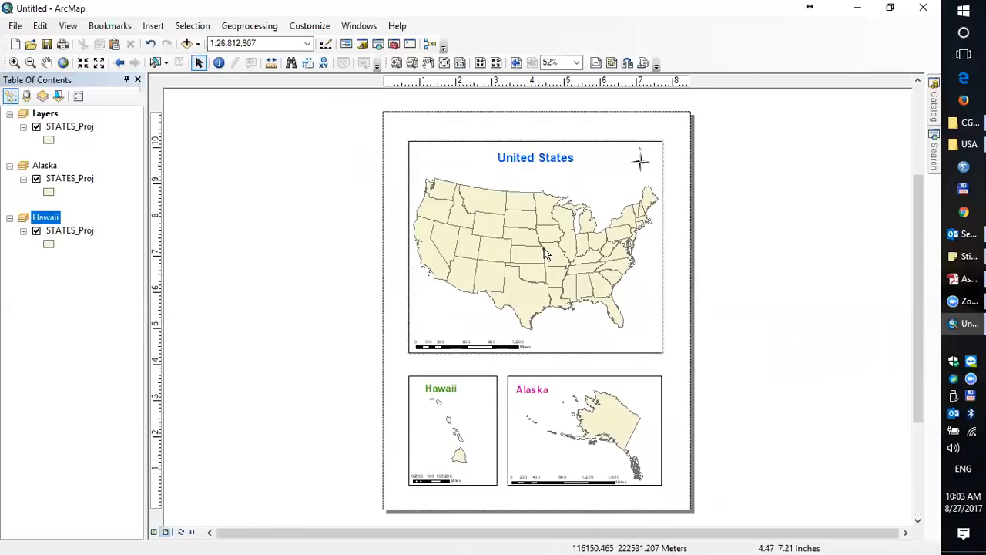
# Change the fill color of the STATES_Proj layer in the Alaska data frame to bright pink, matching its label.
pyautogui.rightClick(62, 181)
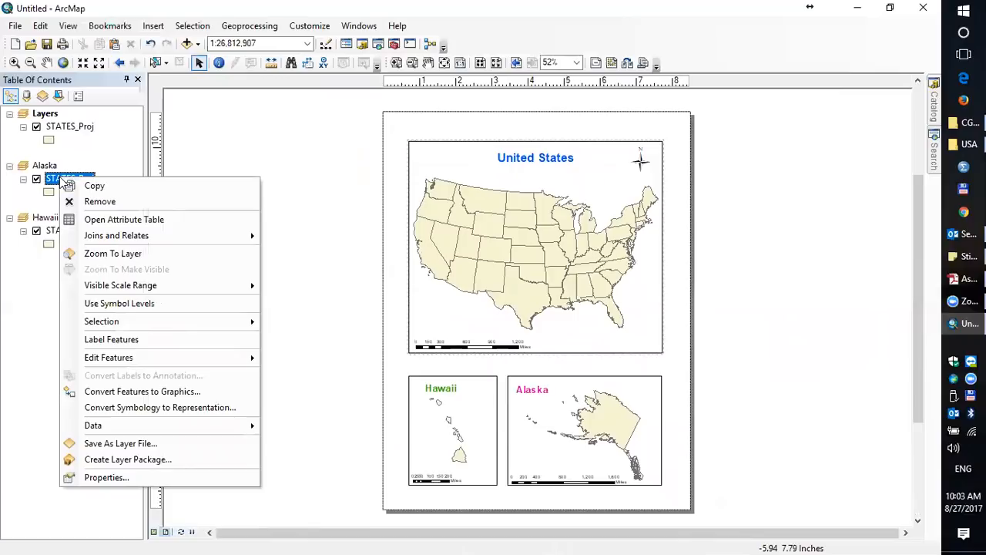
pyautogui.click(104, 477)
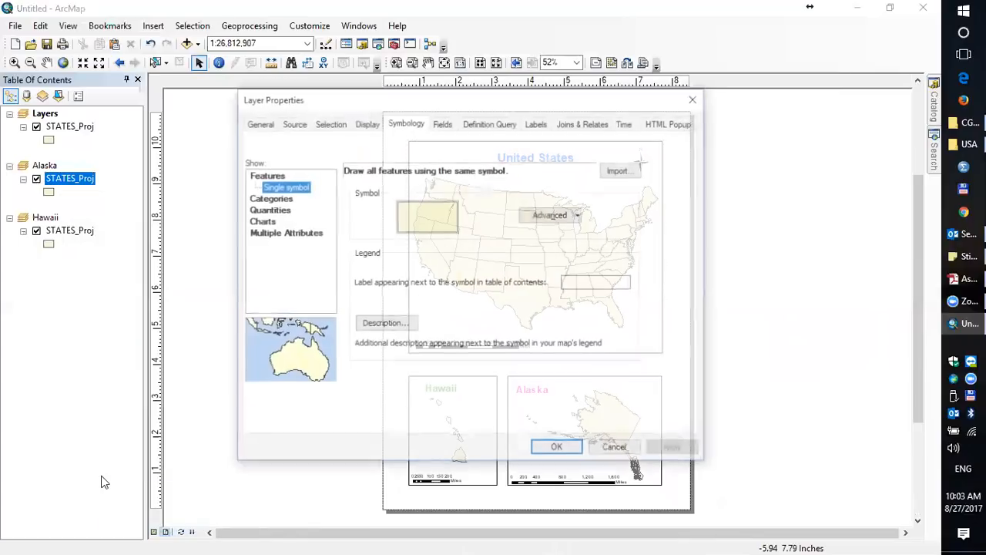
pyautogui.click(434, 228)
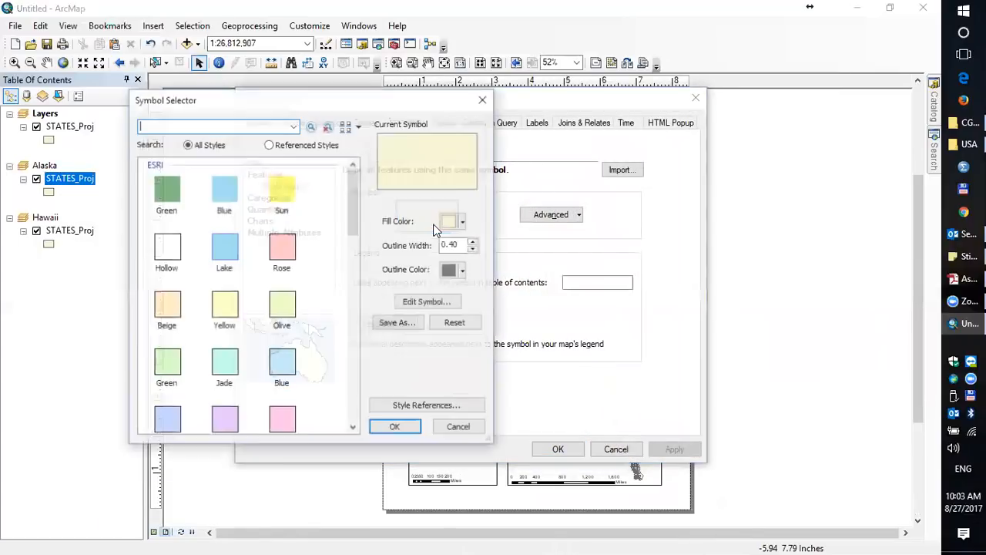
pyautogui.click(463, 222)
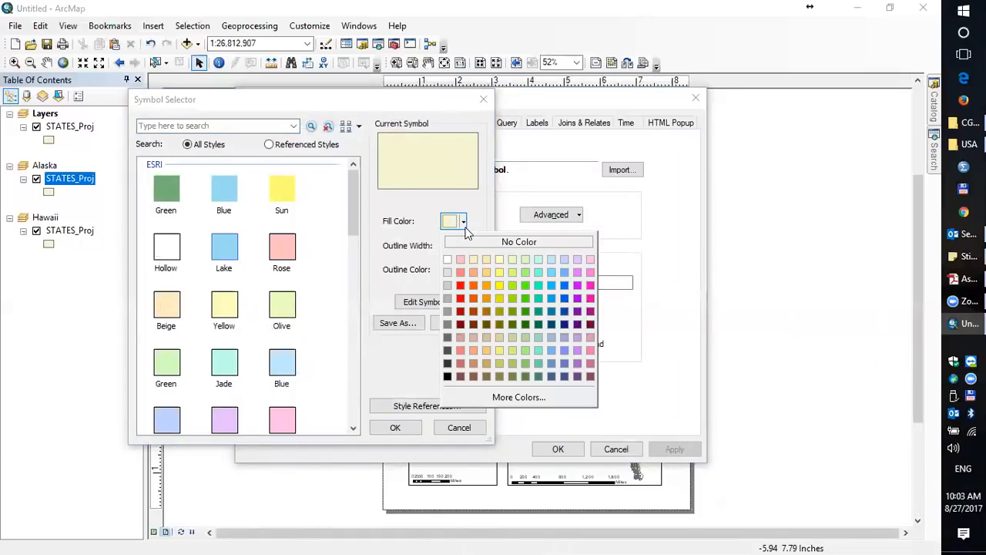
pyautogui.click(590, 299)
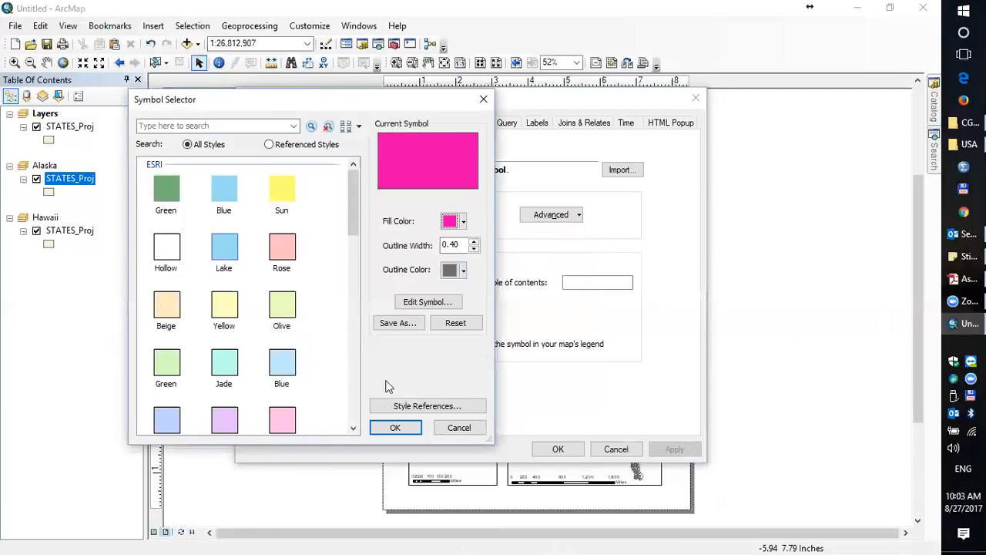
pyautogui.click(399, 426)
pyautogui.click(558, 449)
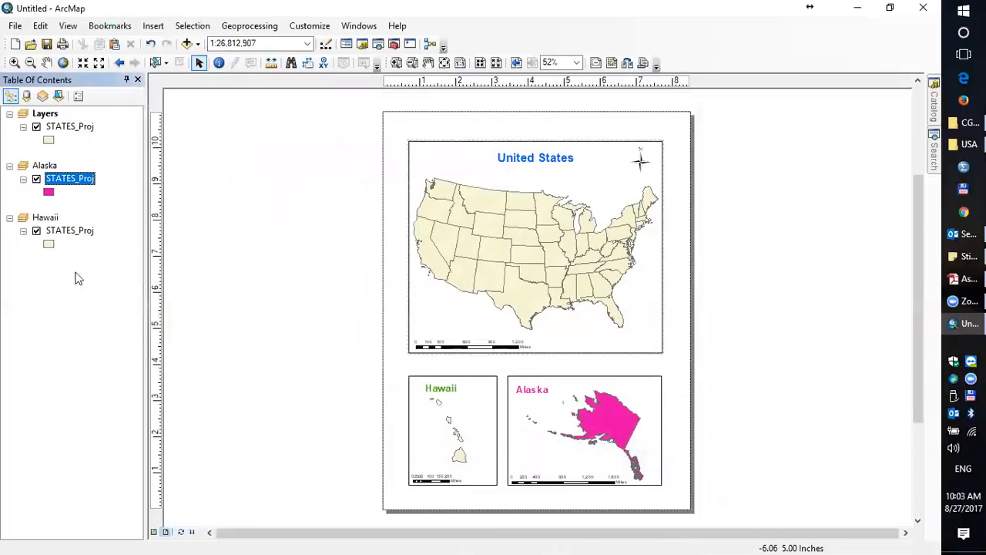
# Change the fill color of the STATES_Proj layer in the Hawaii data frame to green.
pyautogui.click(49, 245)
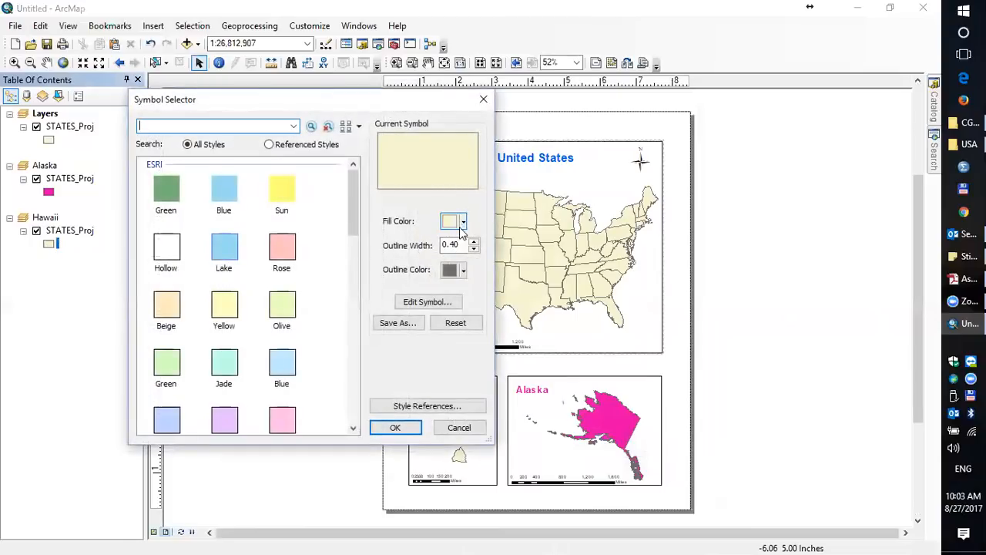
pyautogui.click(463, 223)
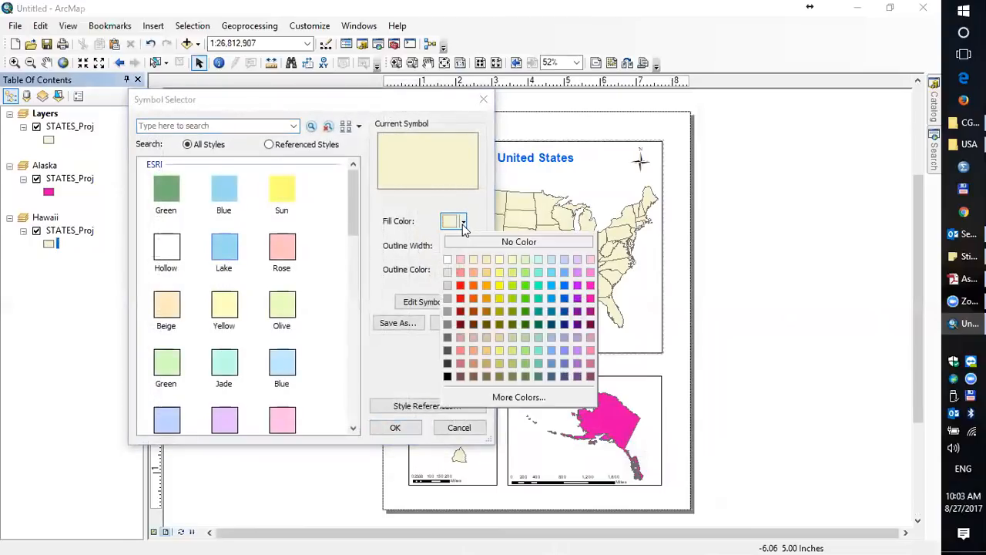
pyautogui.click(528, 297)
pyautogui.click(406, 428)
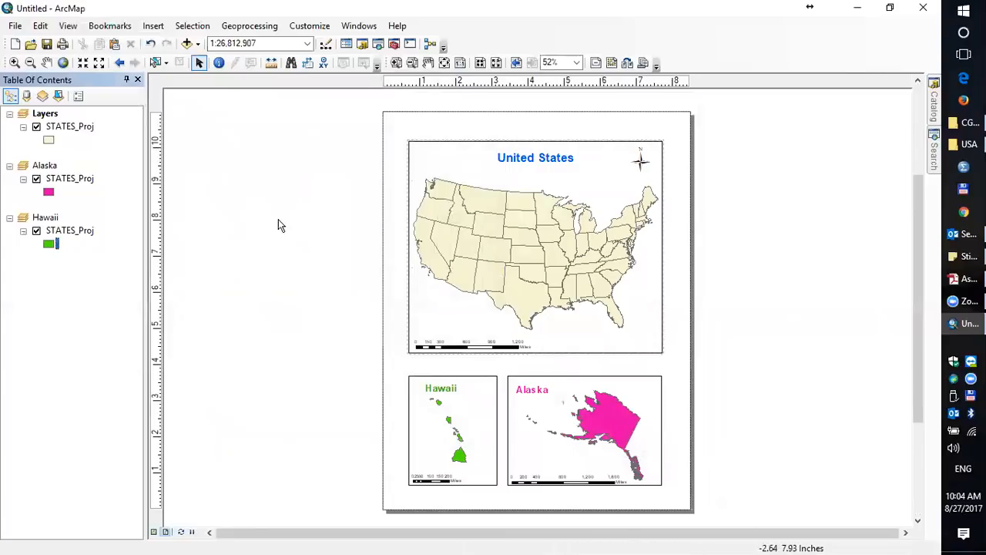
# Symbolize the main frame's STATES_Proj layer by unique values of the STATE_NAME field, adding all values.
pyautogui.rightClick(67, 129)
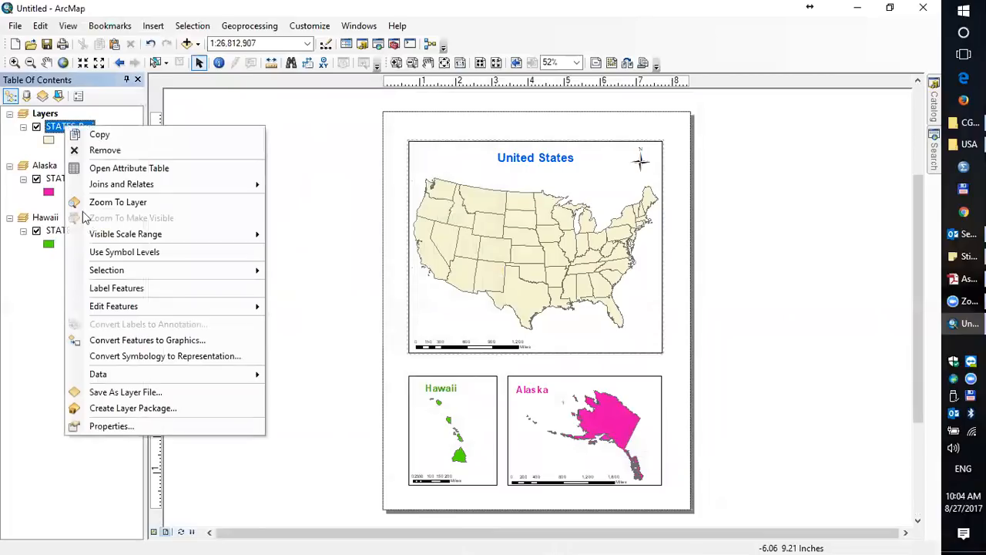
pyautogui.click(115, 427)
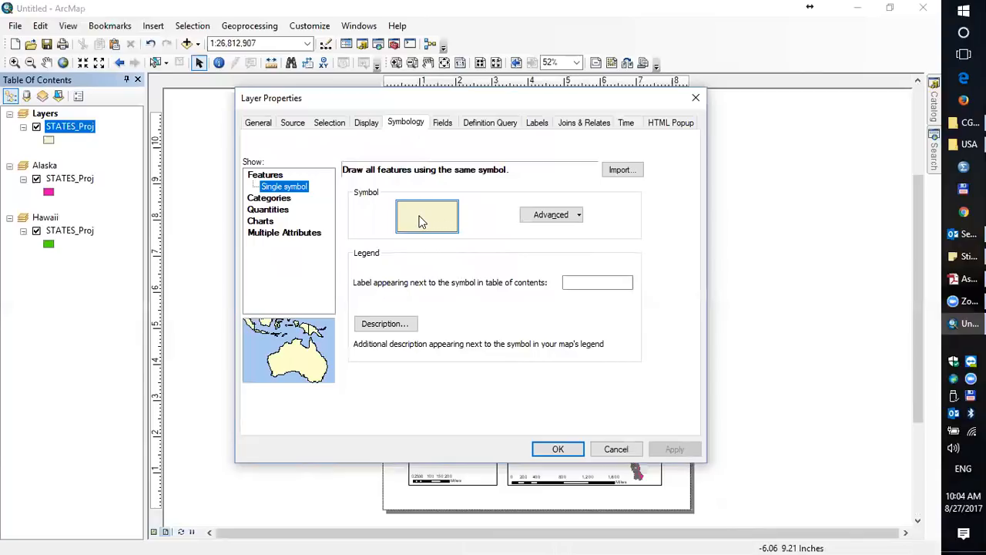
pyautogui.click(274, 198)
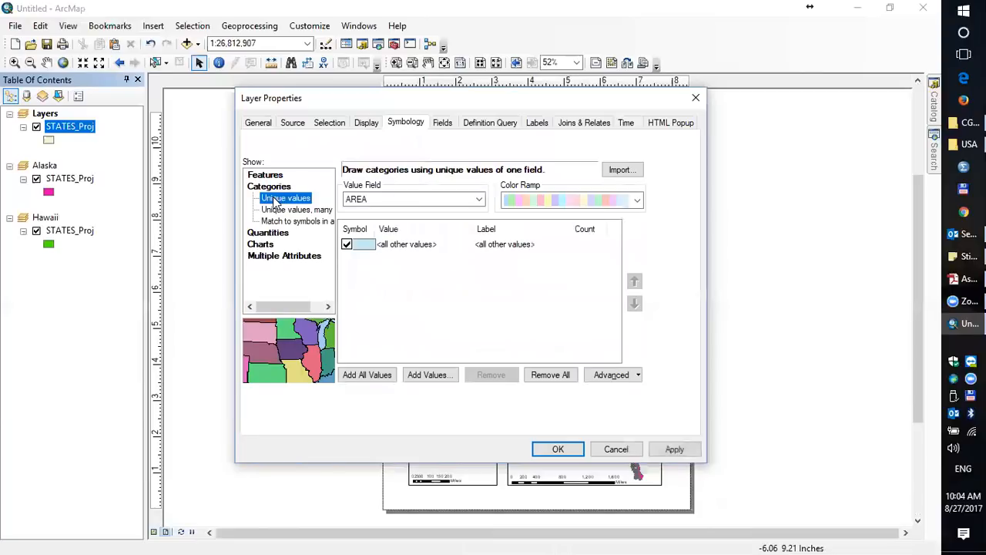
pyautogui.click(476, 199)
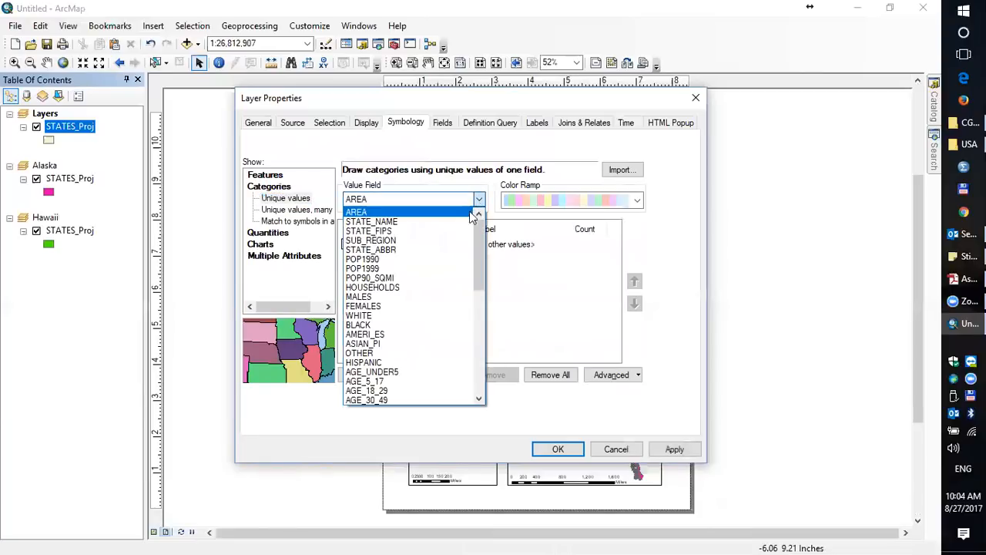
pyautogui.click(390, 222)
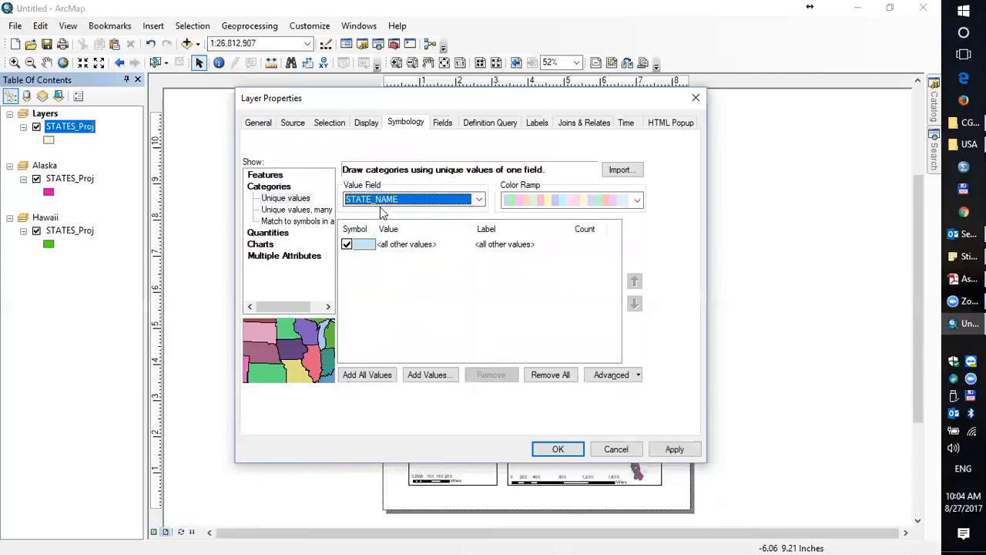
pyautogui.click(365, 377)
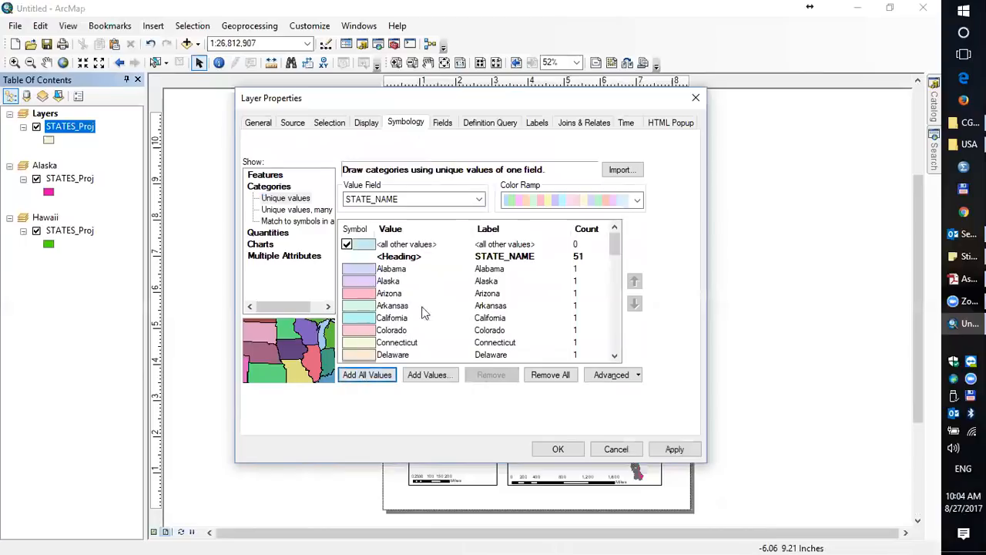
pyautogui.moveTo(616, 248); pyautogui.dragTo(616, 312)
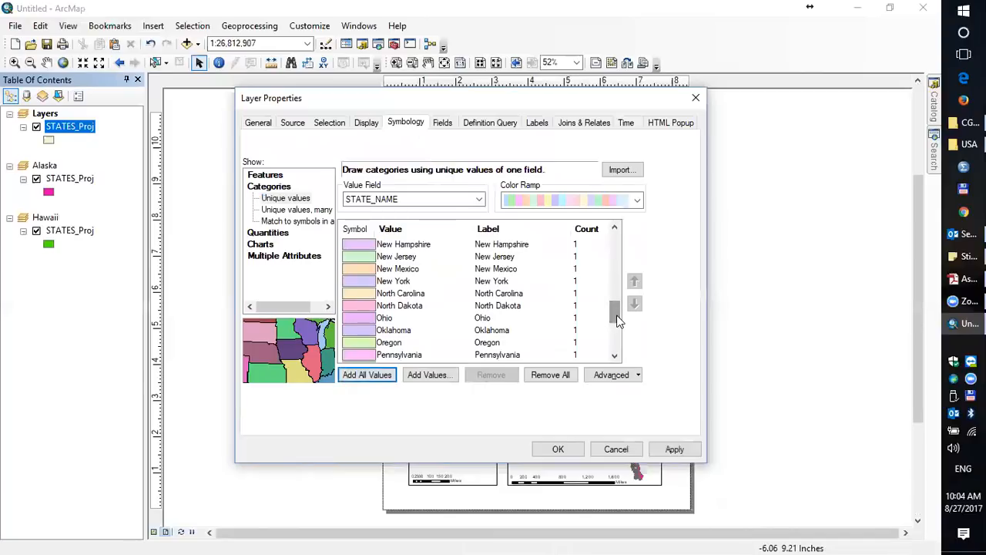
pyautogui.click(580, 447)
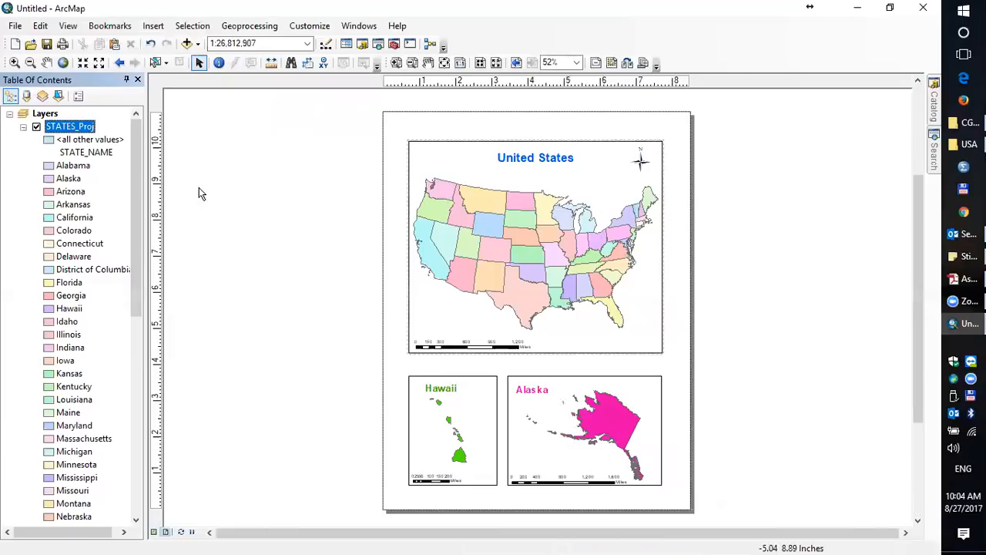
# Symbolize the main frame's STATES_Proj layer with graduated colors based on POP1999, using five classes and the yellow-to-brown color ramp.
pyautogui.rightClick(75, 132)
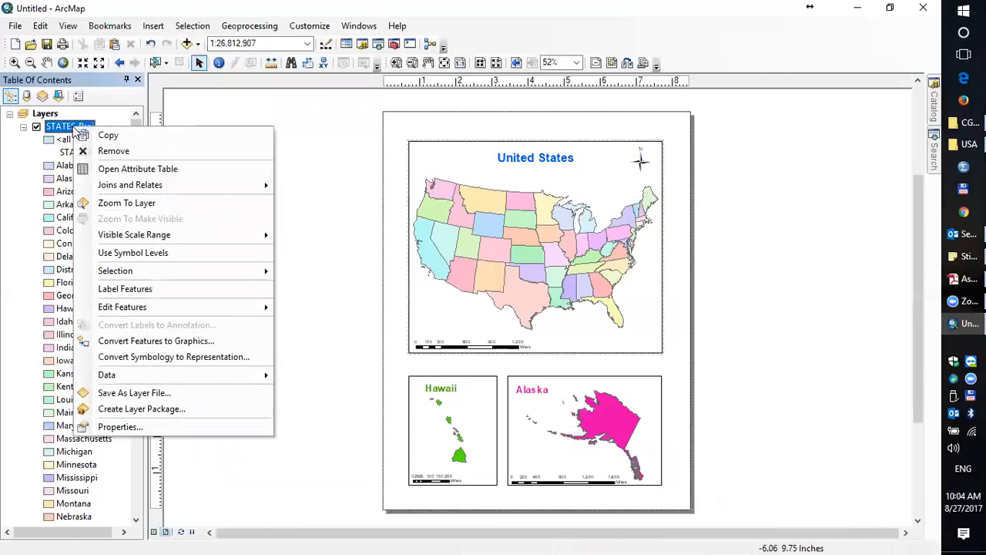
pyautogui.click(139, 426)
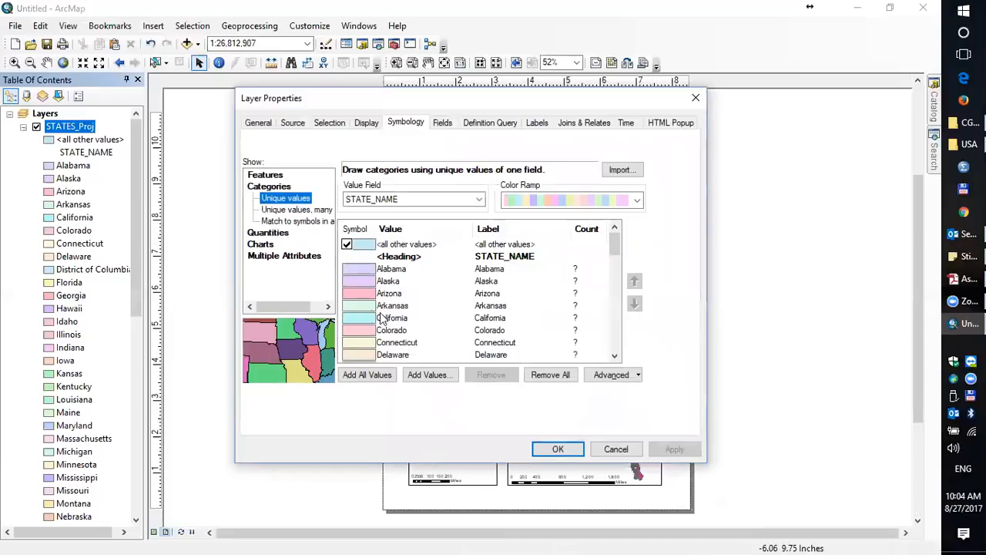
pyautogui.click(271, 233)
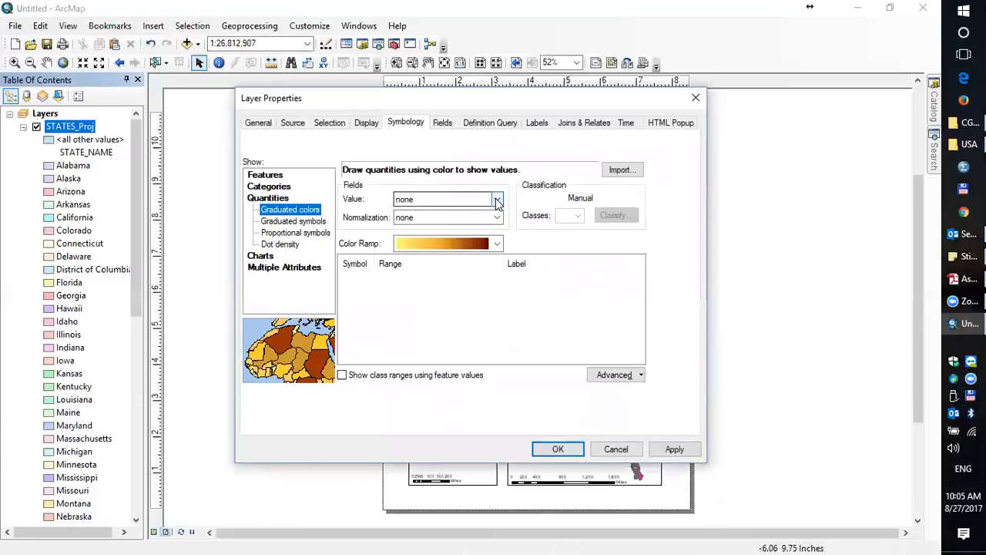
pyautogui.click(497, 201)
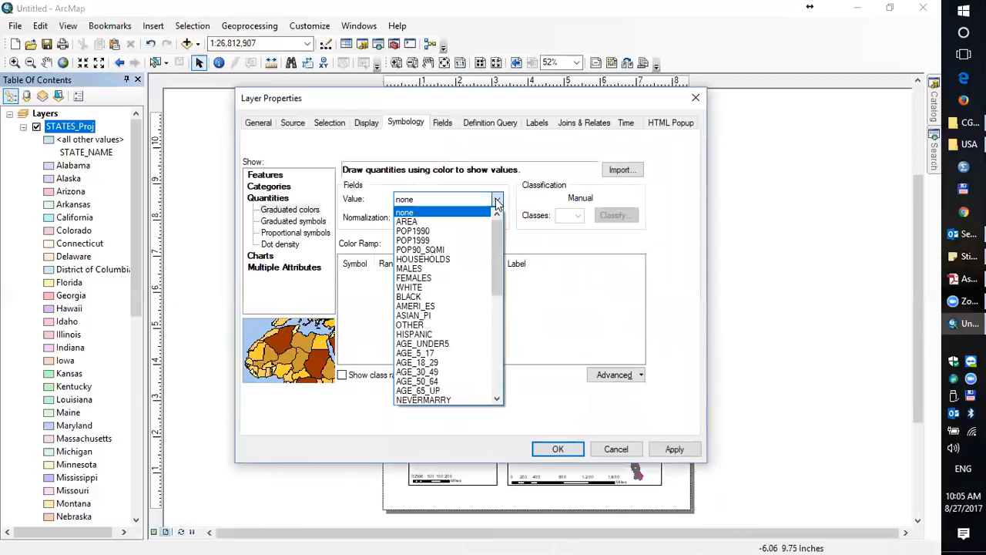
pyautogui.click(460, 241)
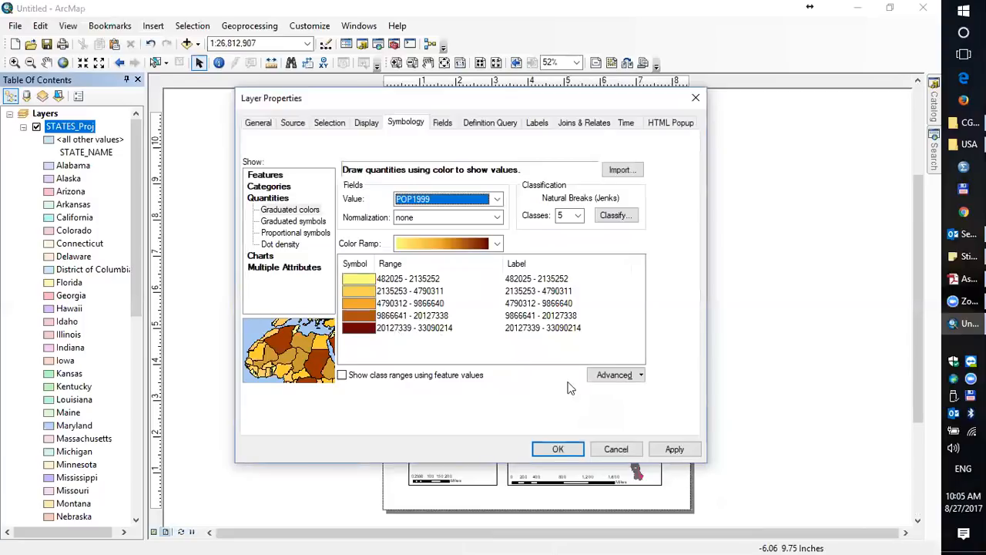
pyautogui.click(569, 450)
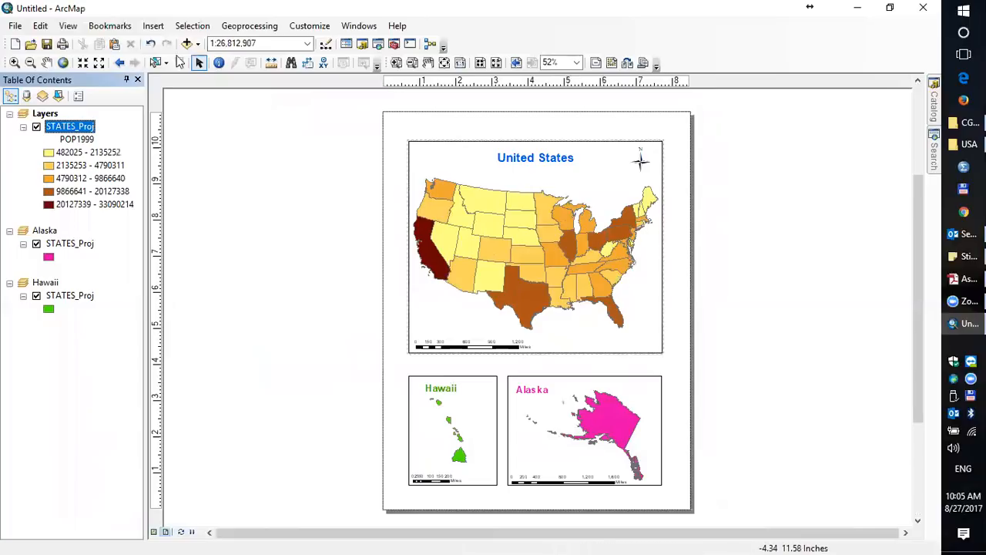
# Insert a default one-column legend for the main frame's STATES_Proj layer and fit it, reduced in size, into the United States frame's lower-right corner.
pyautogui.click(154, 27)
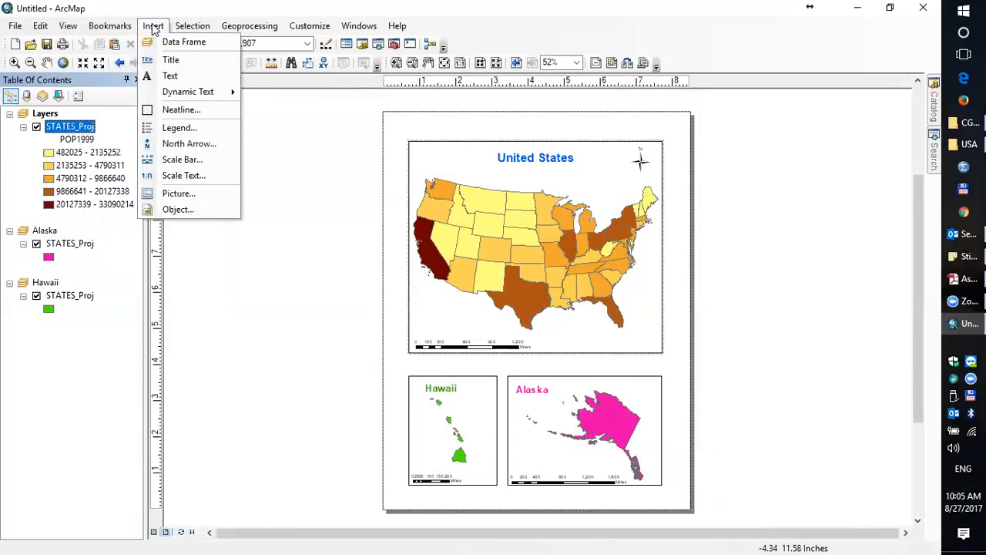
pyautogui.click(175, 129)
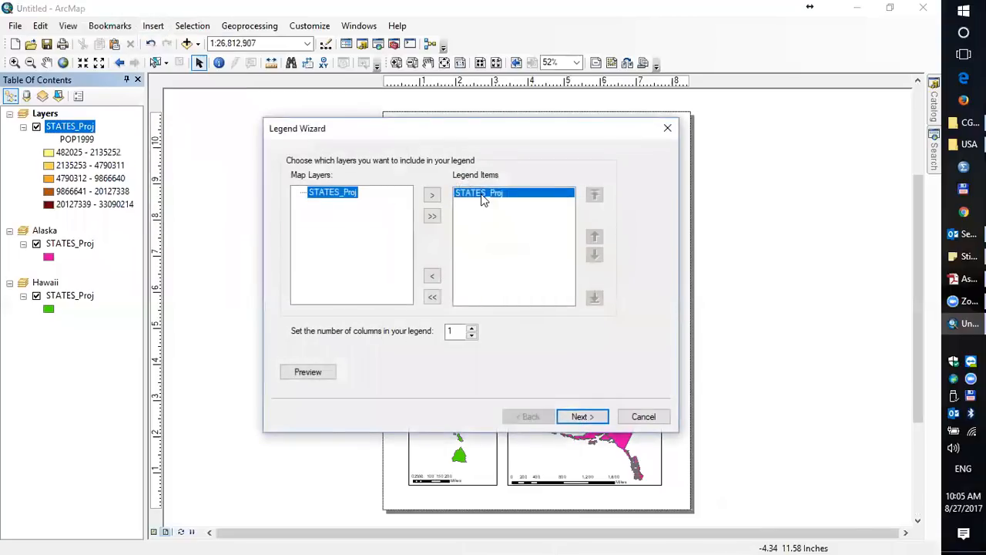
pyautogui.click(590, 418)
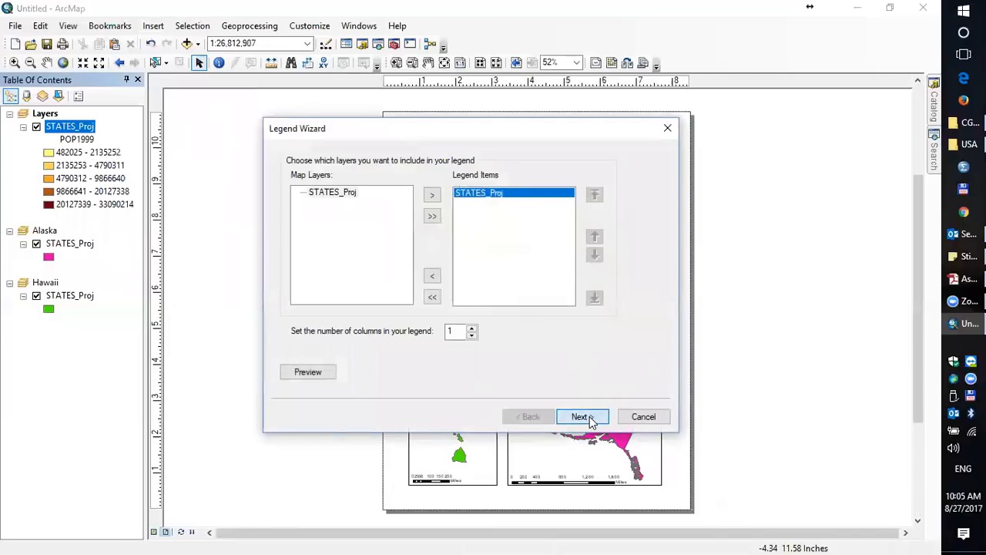
pyautogui.click(591, 419)
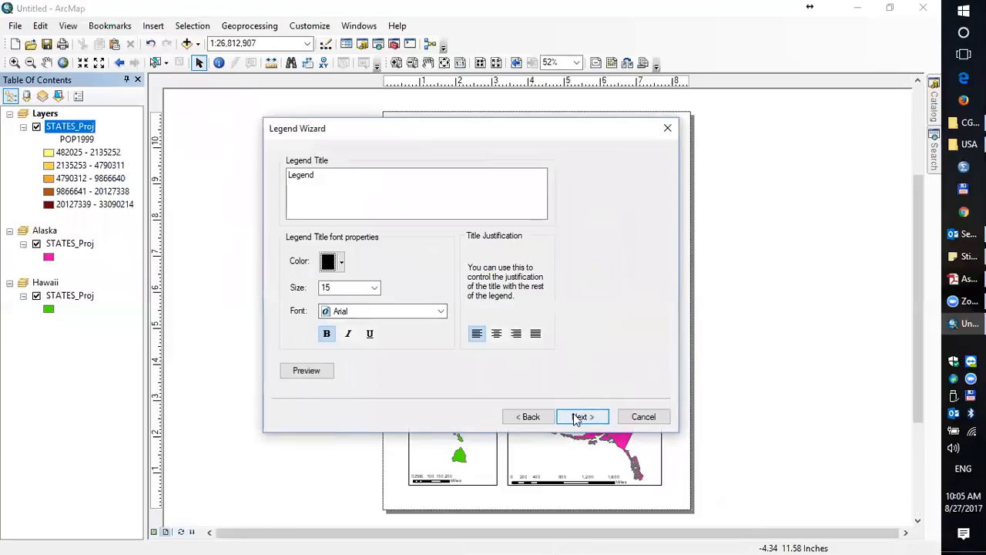
pyautogui.click(578, 417)
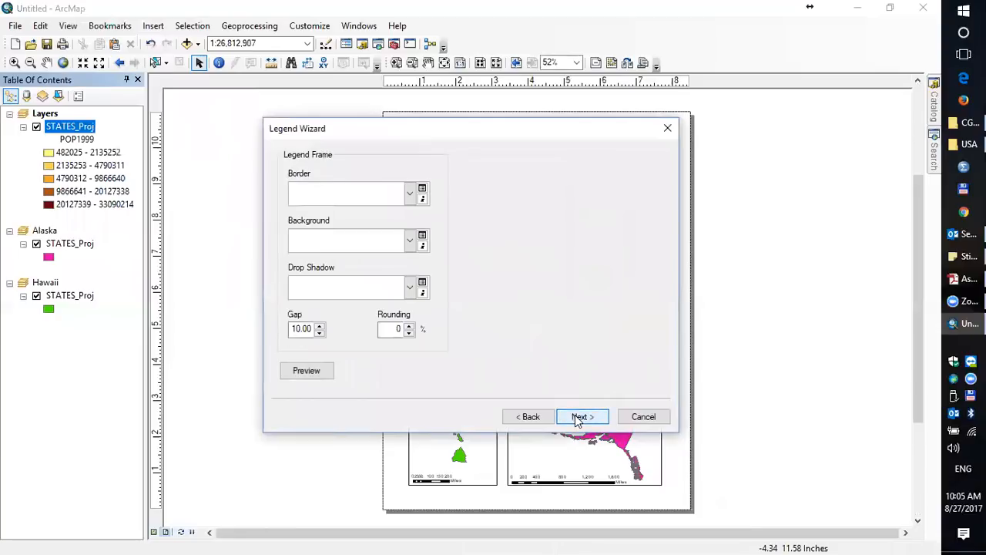
pyautogui.click(578, 417)
pyautogui.click(578, 417)
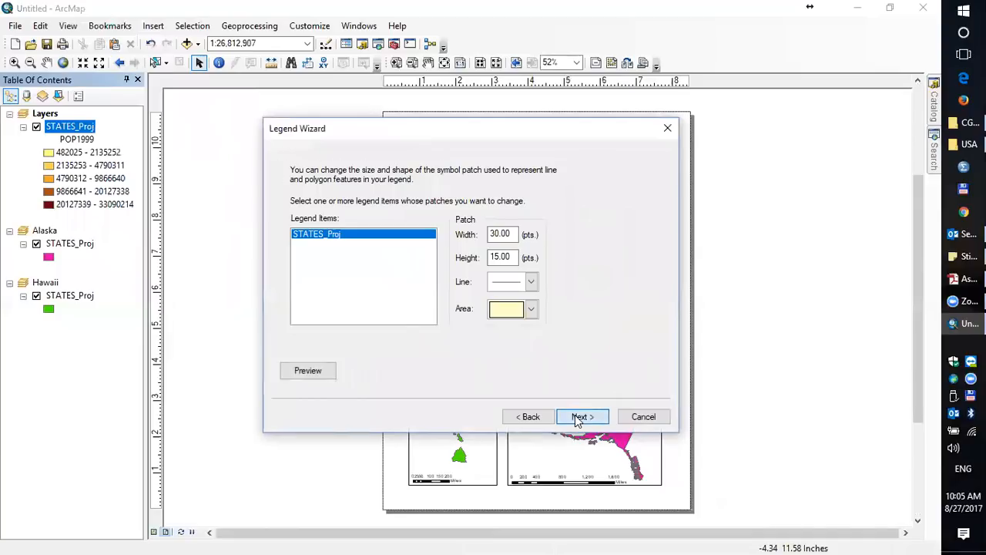
pyautogui.click(578, 417)
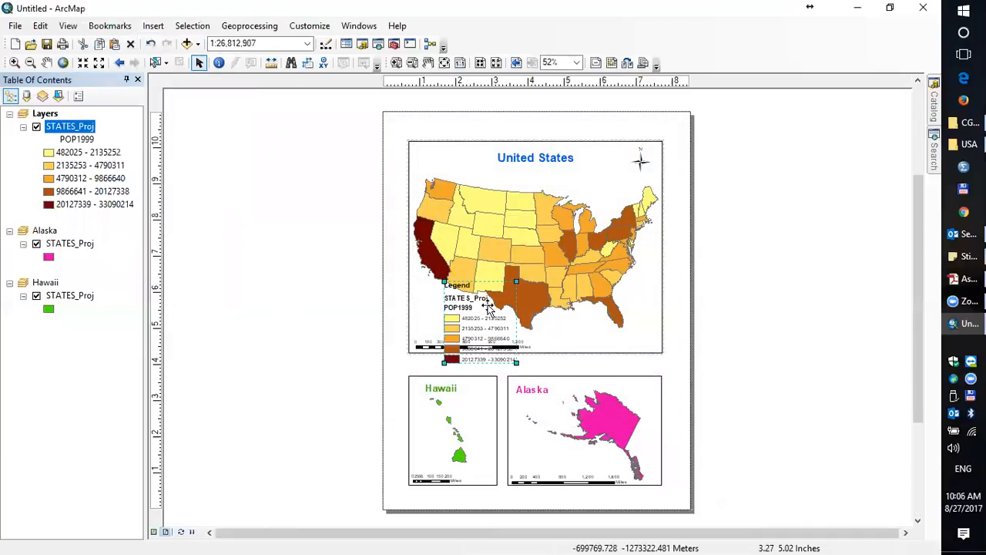
pyautogui.moveTo(515, 281); pyautogui.dragTo(639, 323)
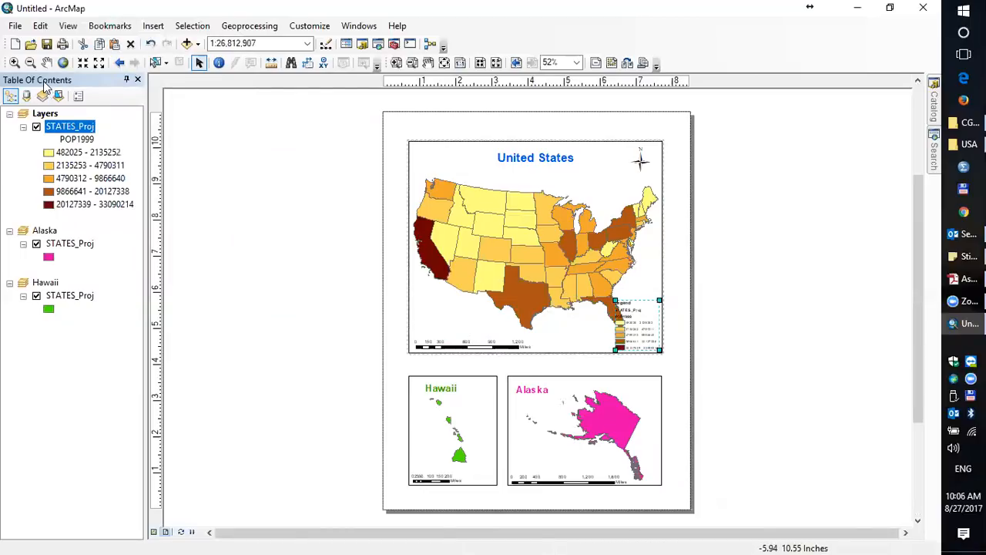
# Reduce the United States frame's map scale to 1:30,000,000 and recenter the states so they clear the legend.
pyautogui.click(576, 189)
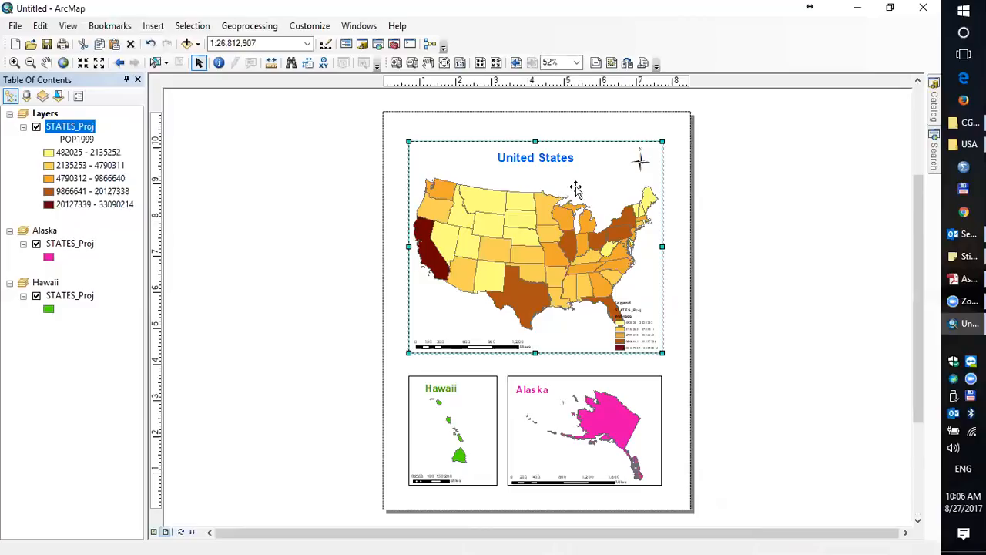
pyautogui.click(30, 62)
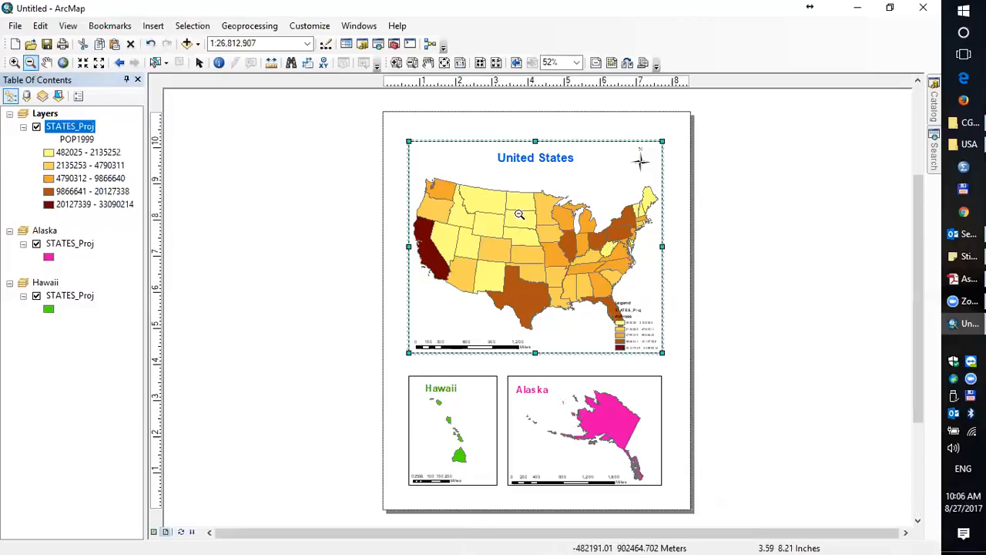
pyautogui.click(534, 258)
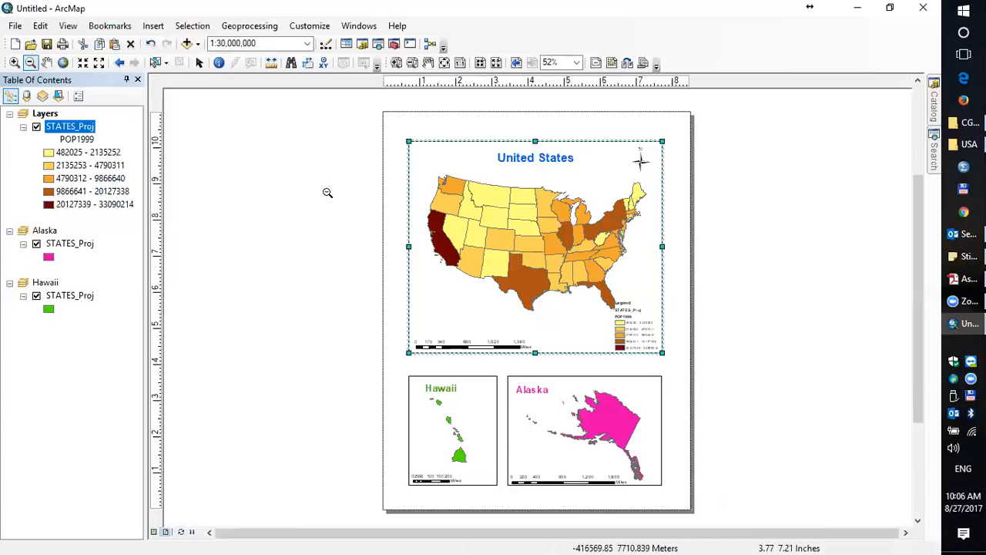
pyautogui.click(47, 63)
pyautogui.moveTo(541, 225); pyautogui.dragTo(537, 229)
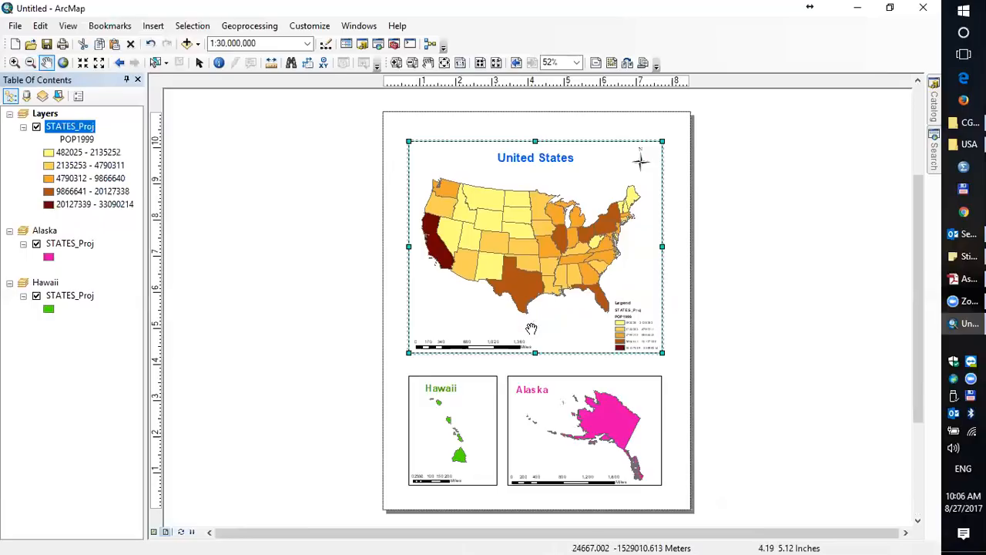
# Move the north arrow slightly inward from the United States frame's upper-right corner and raise the scale bar slightly above the frame's lower edge.
pyautogui.click(198, 62)
pyautogui.click(640, 160)
pyautogui.moveTo(643, 164); pyautogui.dragTo(628, 167)
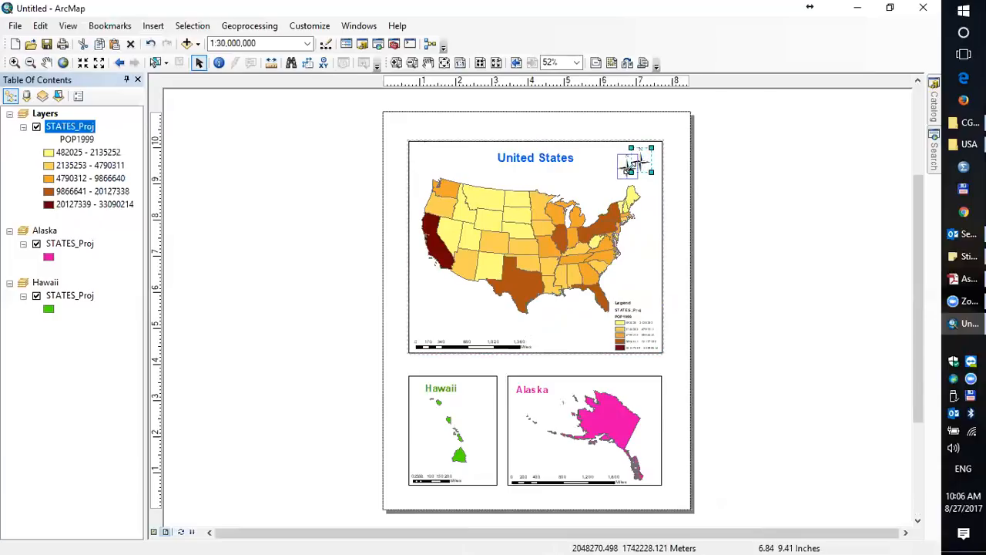
pyautogui.click(510, 347)
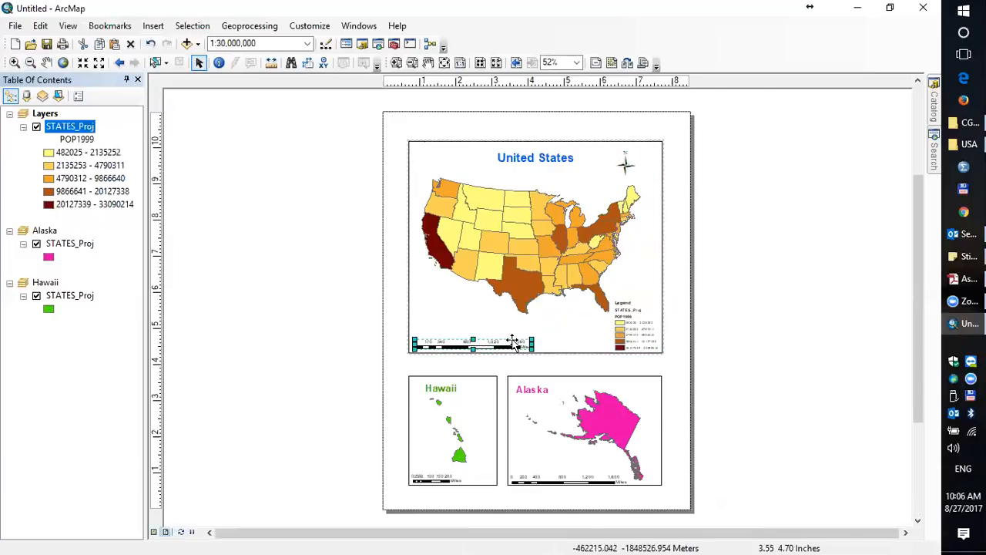
pyautogui.moveTo(515, 341); pyautogui.dragTo(514, 338)
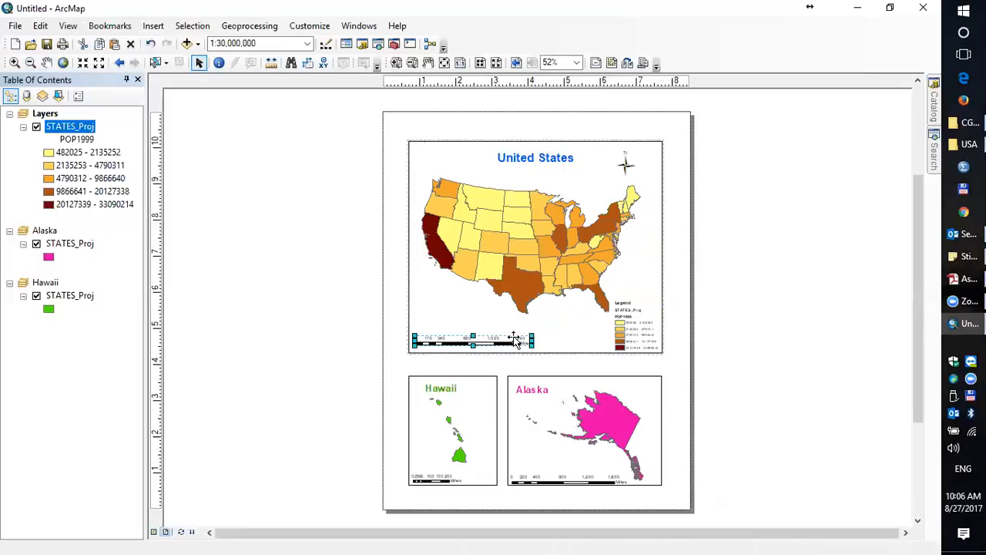
# Examine the population class ranges in the United States frame's legend up close.
pyautogui.click(591, 333)
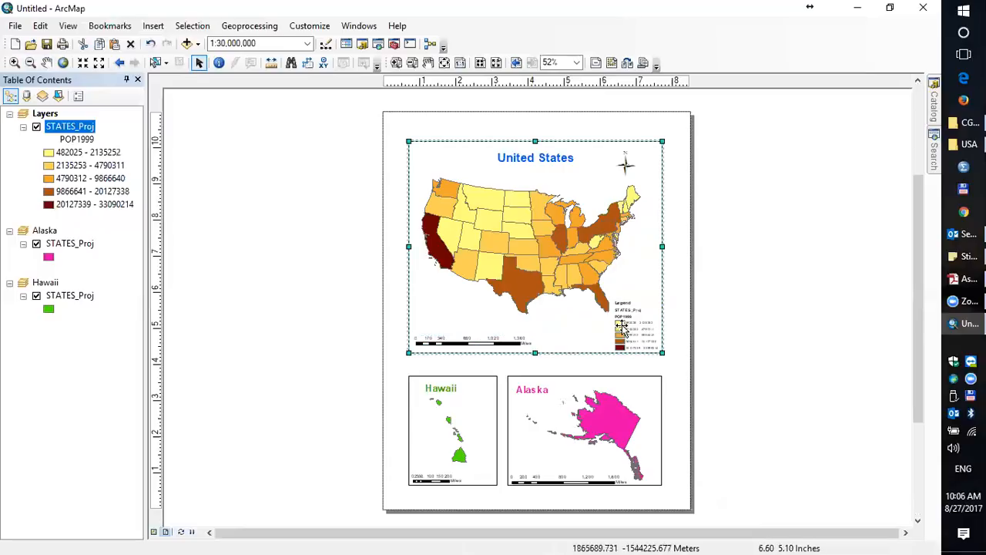
pyautogui.click(628, 327)
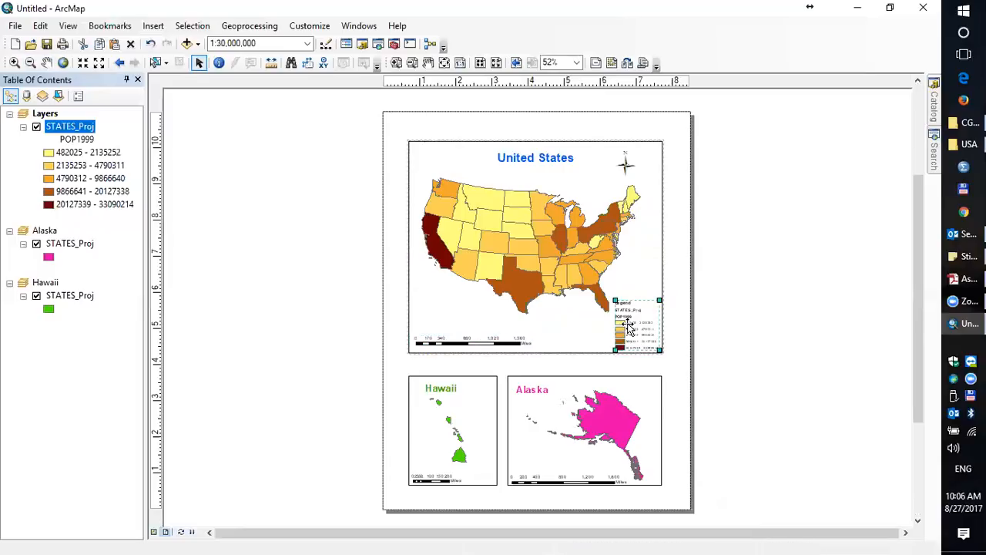
pyautogui.click(574, 333)
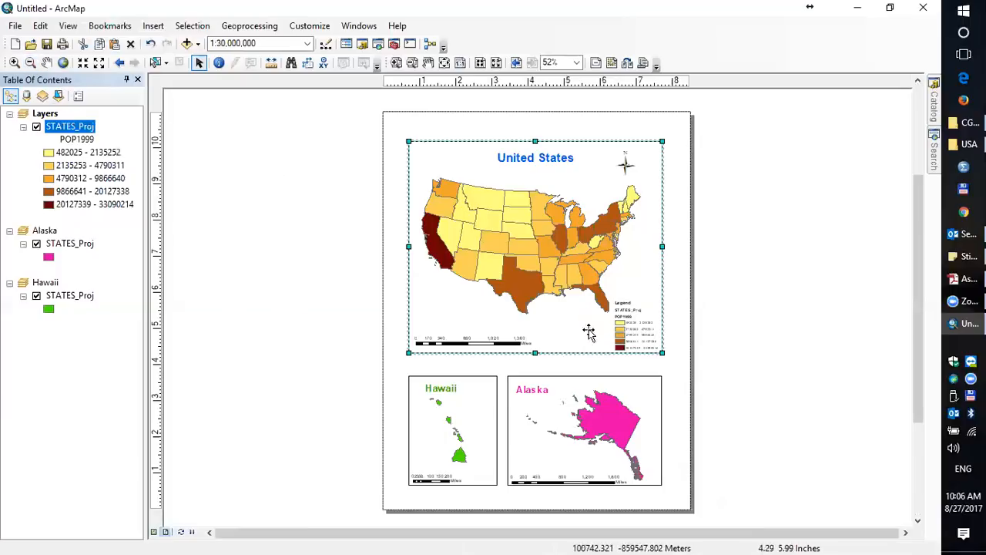
pyautogui.scroll(-5, 588, 332)
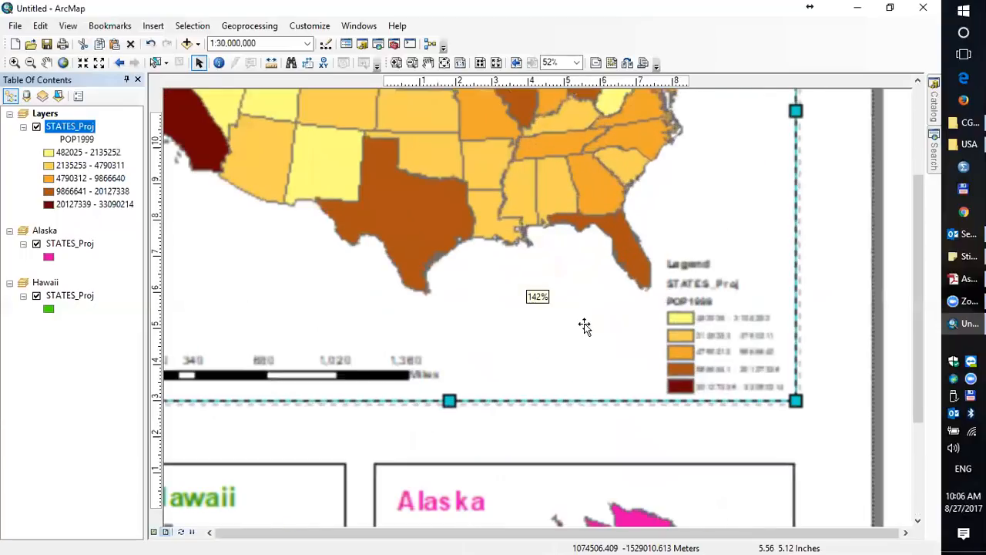
pyautogui.scroll(-1, 585, 326)
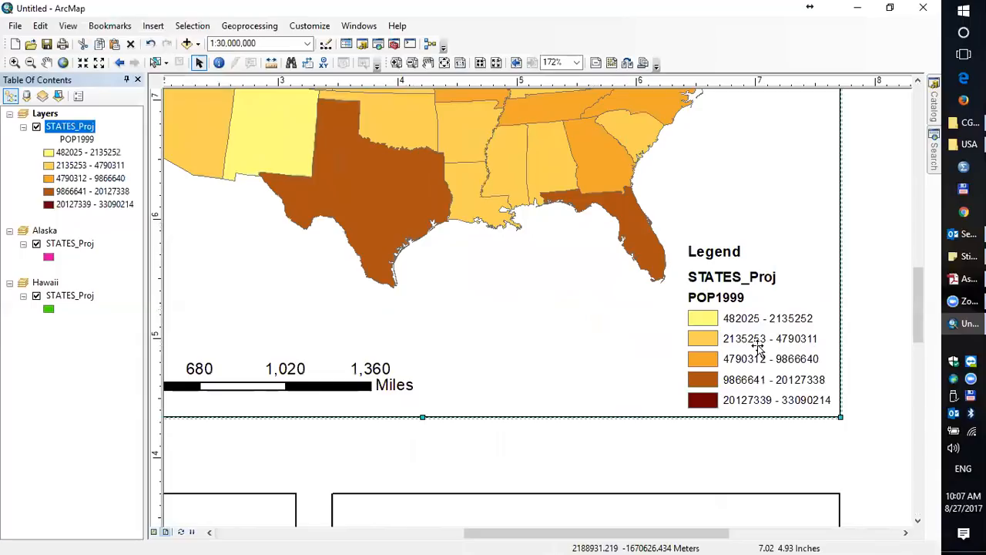
pyautogui.scroll(3, 759, 348)
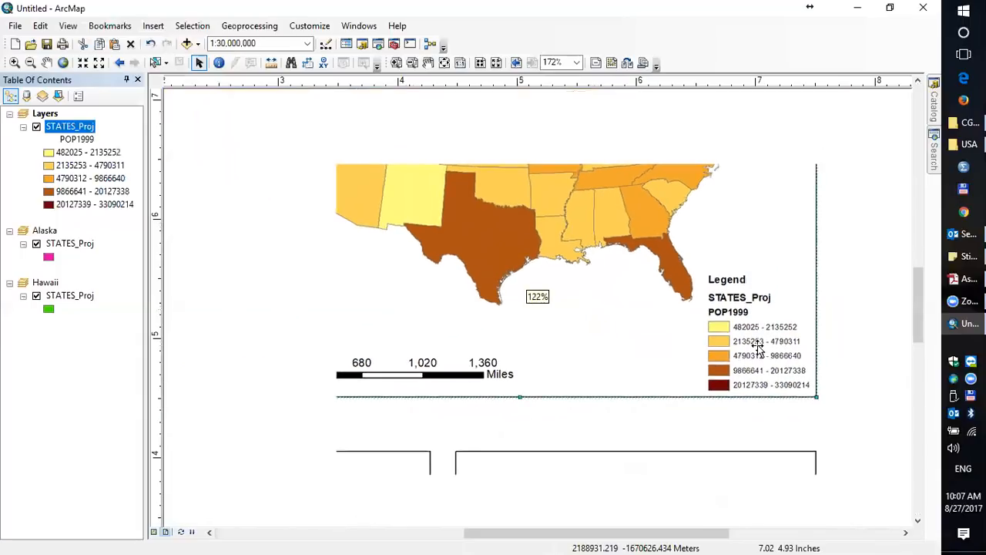
pyautogui.scroll(2, 759, 348)
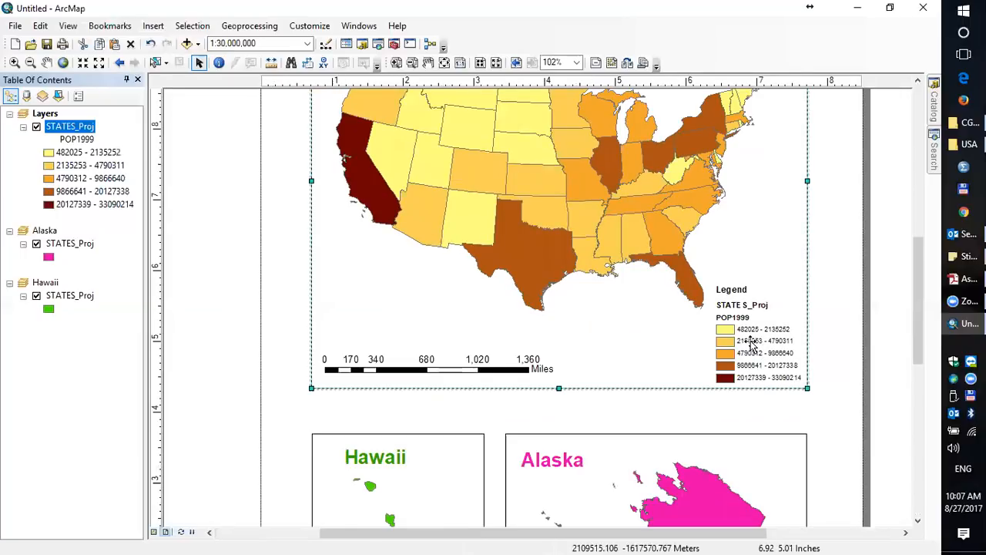
pyautogui.scroll(2, 751, 344)
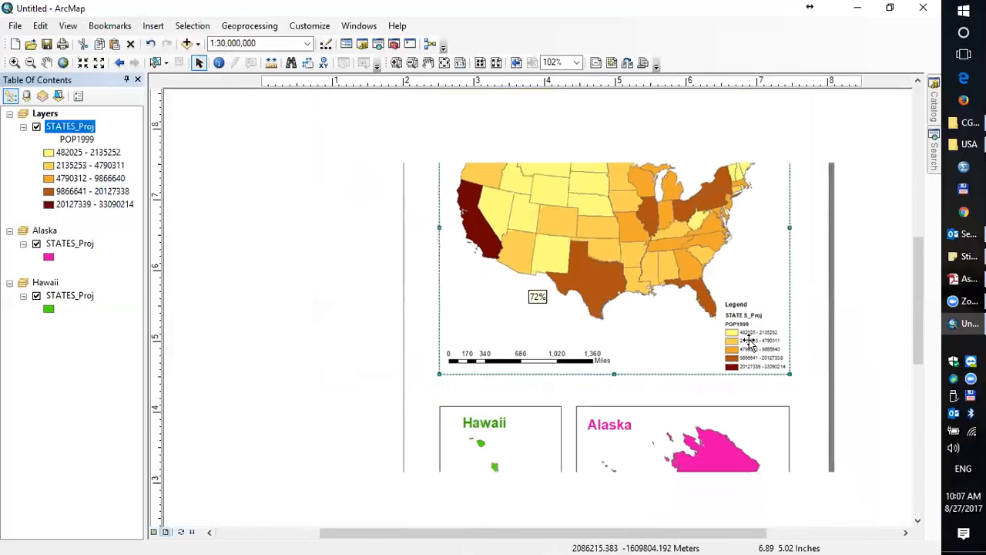
# Set the upper limit of the first POP1999 class in the main frame's STATES_Proj symbology to 2500000, keeping five classes.
pyautogui.rightClick(77, 129)
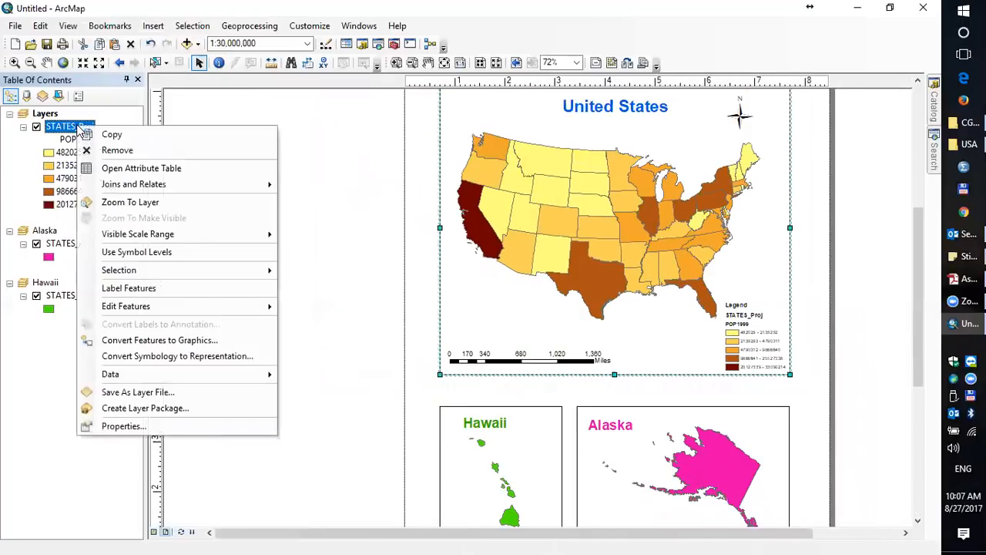
pyautogui.click(112, 427)
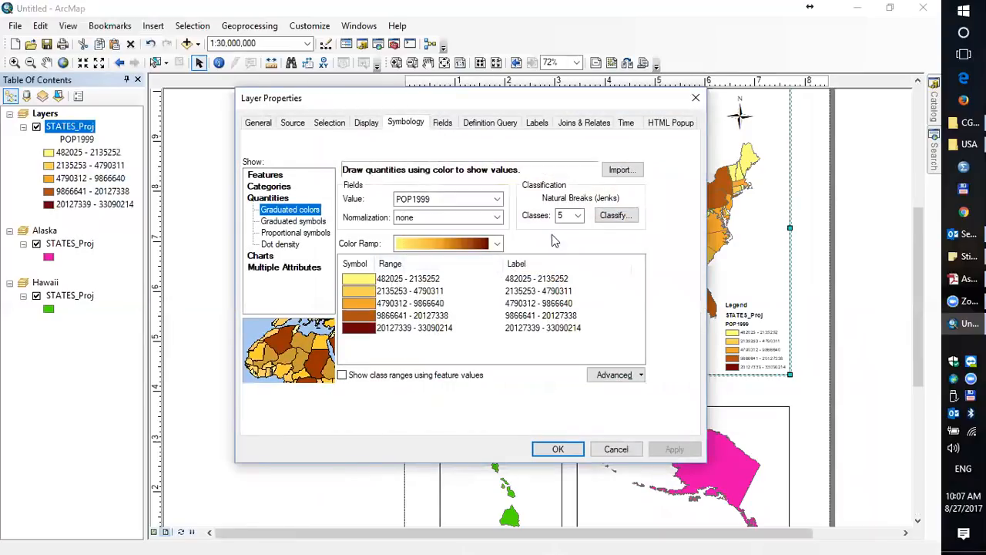
pyautogui.click(578, 216)
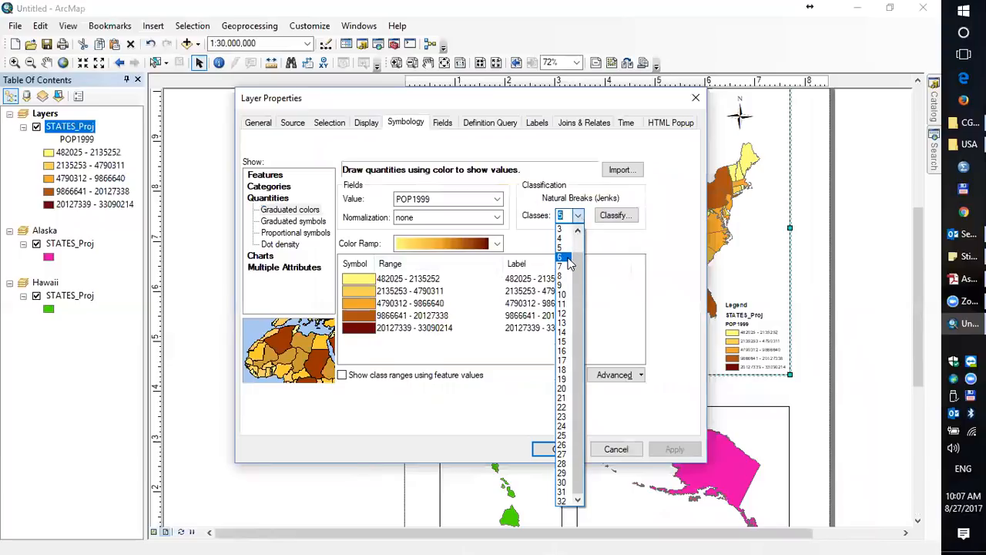
pyautogui.click(563, 246)
pyautogui.click(446, 283)
pyautogui.click(445, 284)
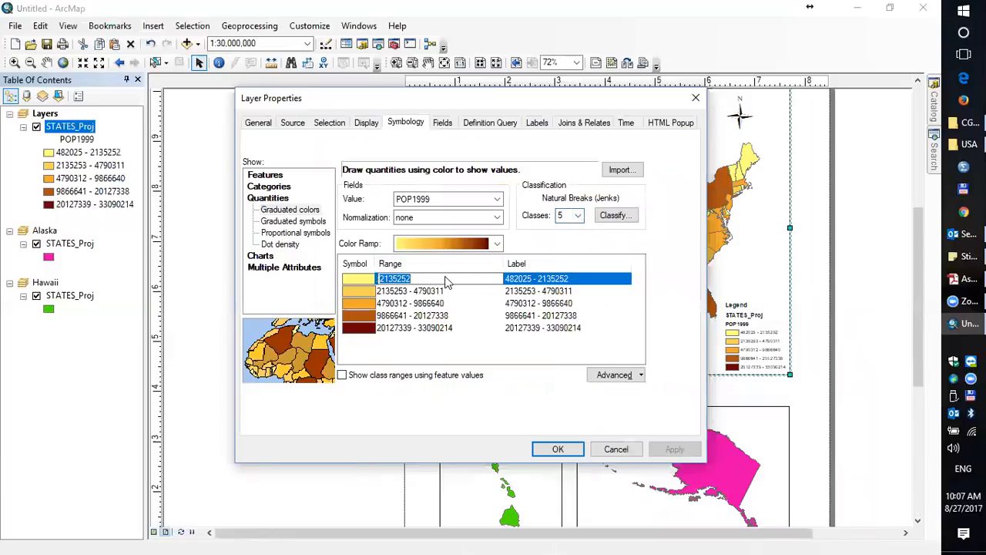
pyautogui.write('2')
pyautogui.write('500000')
pyautogui.press('Return')
# Set the upper limit of the second POP1999 class to 5000000 and of the third class to 10000000.
pyautogui.click(442, 299)
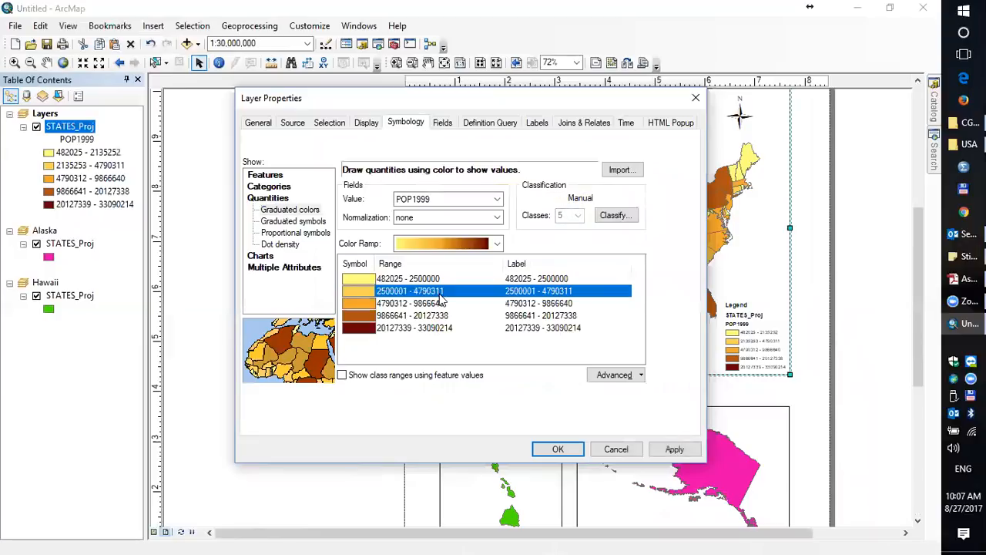
pyautogui.write('5')
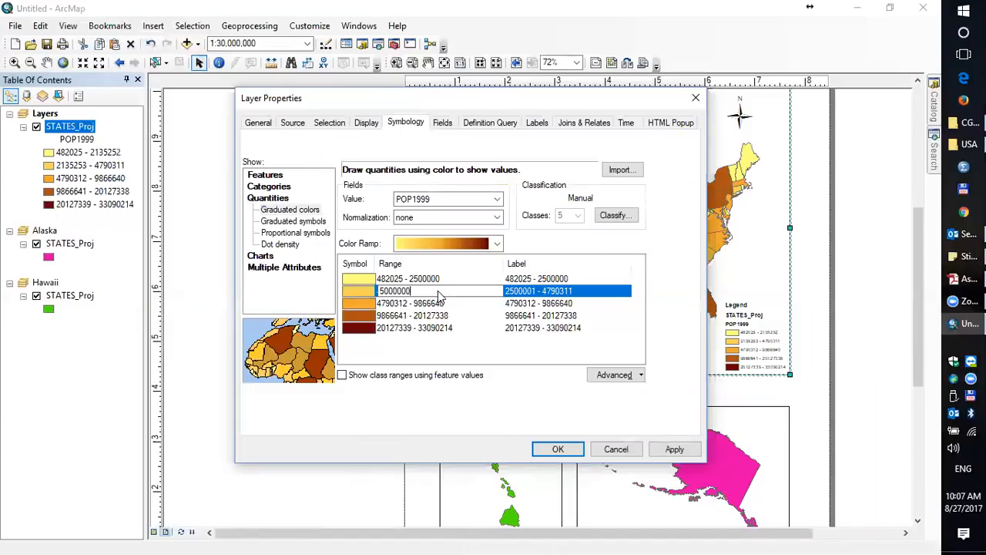
pyautogui.write('000000')
pyautogui.press('Return')
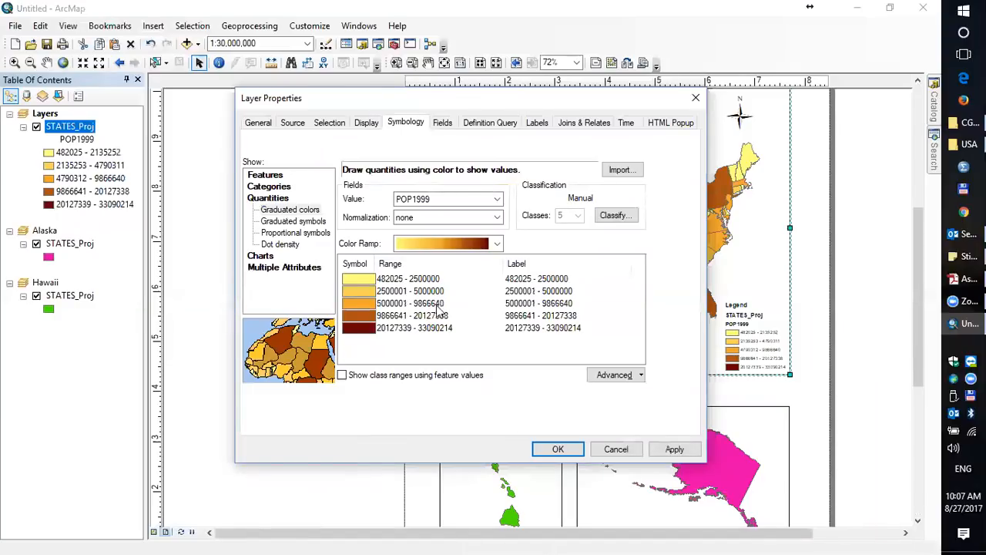
pyautogui.click(443, 304)
pyautogui.click(443, 305)
pyautogui.write('10000000')
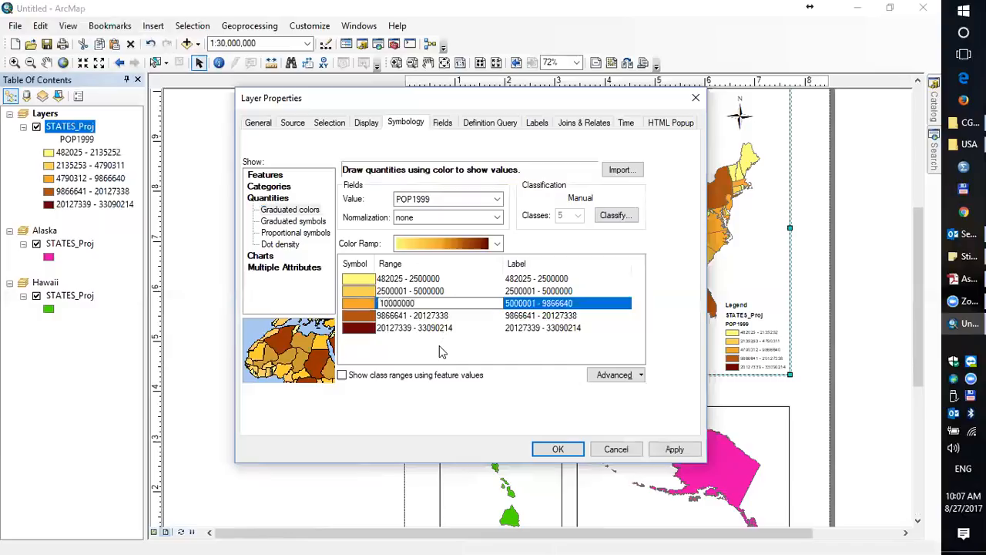
pyautogui.press('Return')
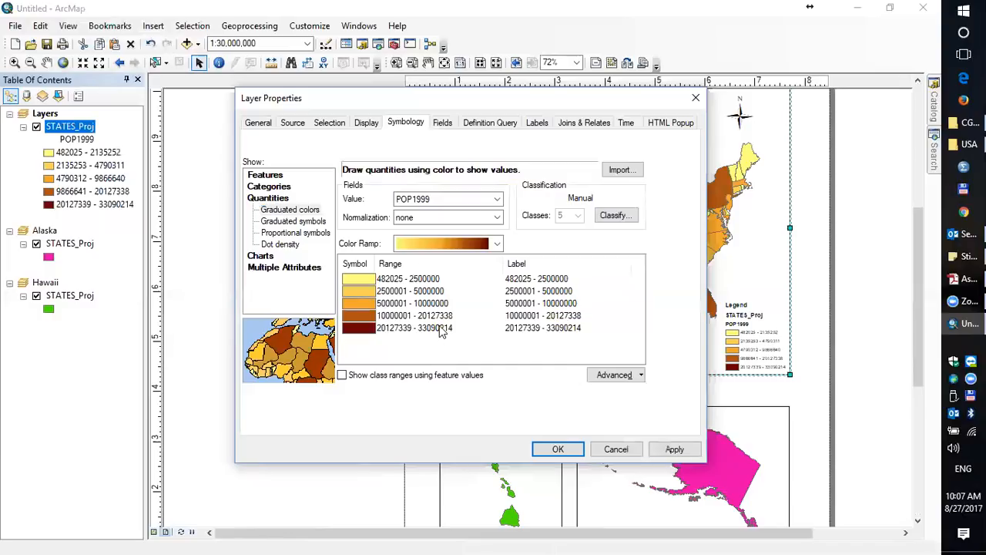
# Set the upper limit of the fourth POP1999 class to 20000000 and apply the manual class breaks to the layer.
pyautogui.doubleClick(449, 317)
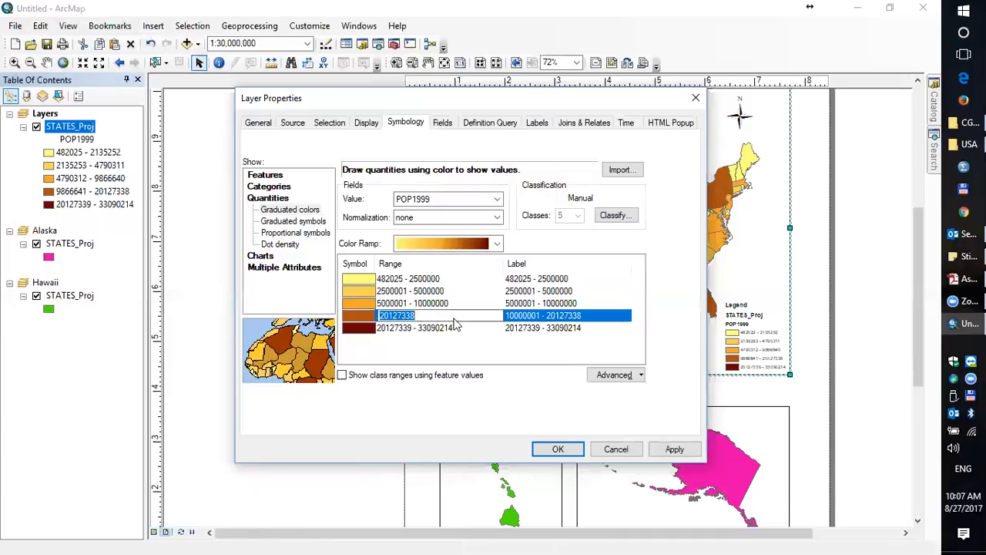
pyautogui.write('20000000')
pyautogui.click(470, 347)
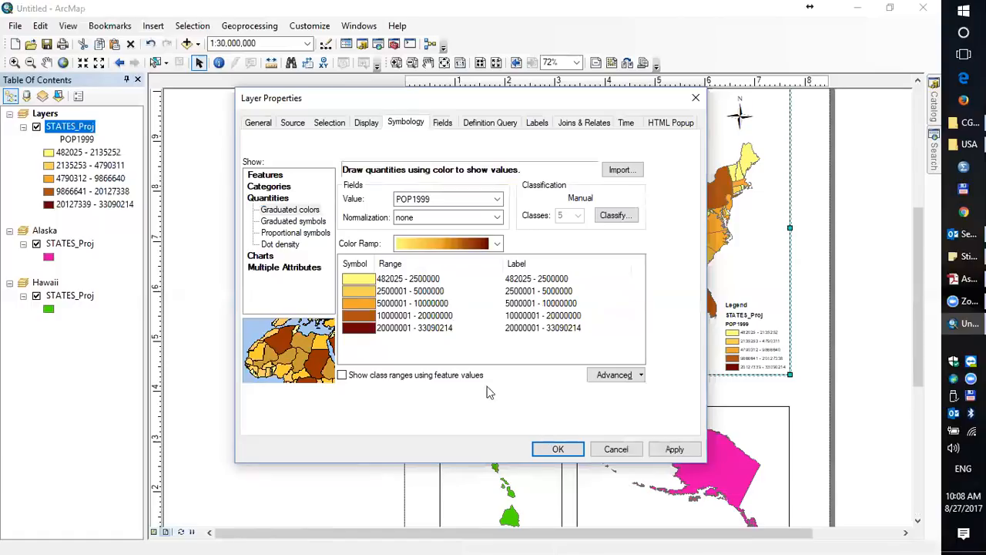
pyautogui.click(559, 447)
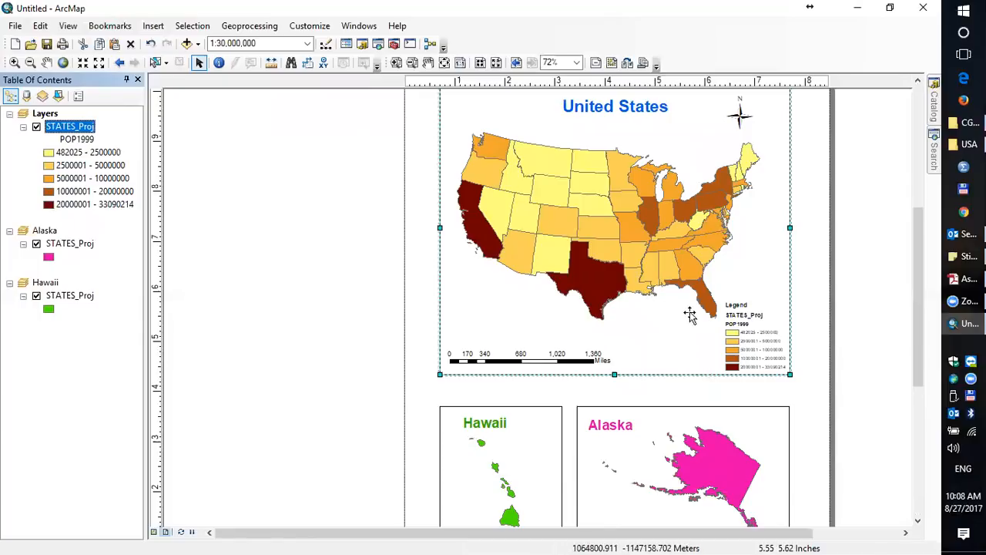
# Add thousands separators to the first POP1999 class label of the main frame's STATES_Proj layer, making it 482,025 - 2,500,000.
pyautogui.scroll(5, 744, 336)
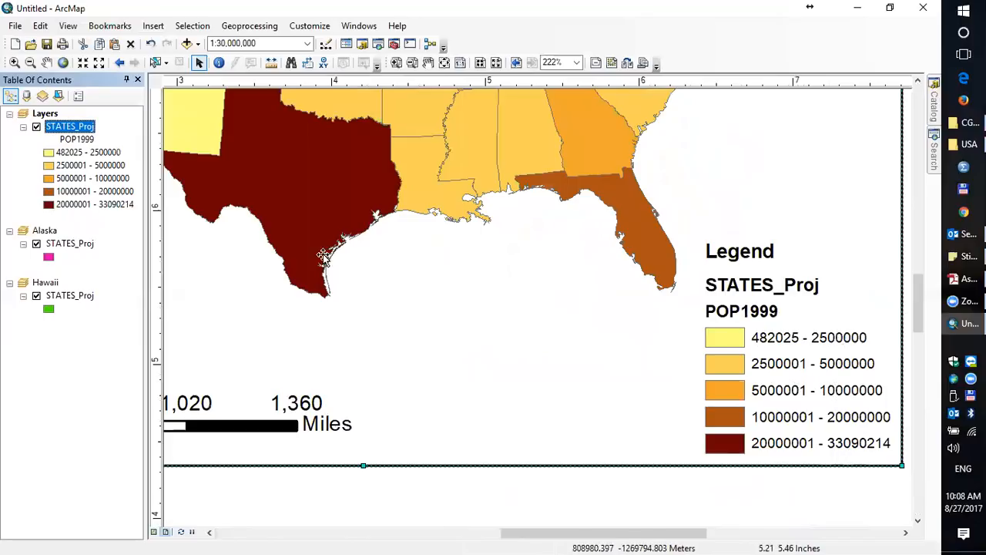
pyautogui.rightClick(83, 129)
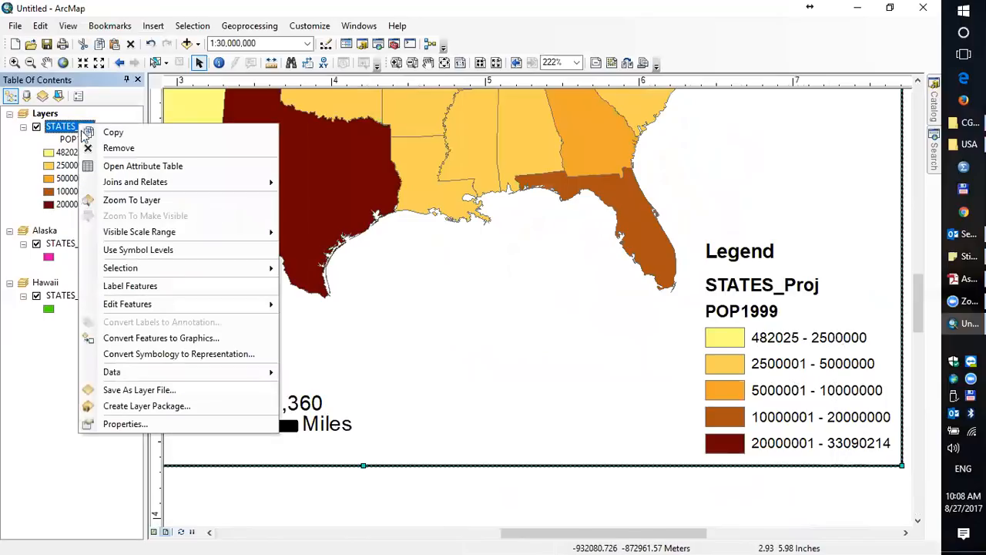
pyautogui.click(140, 424)
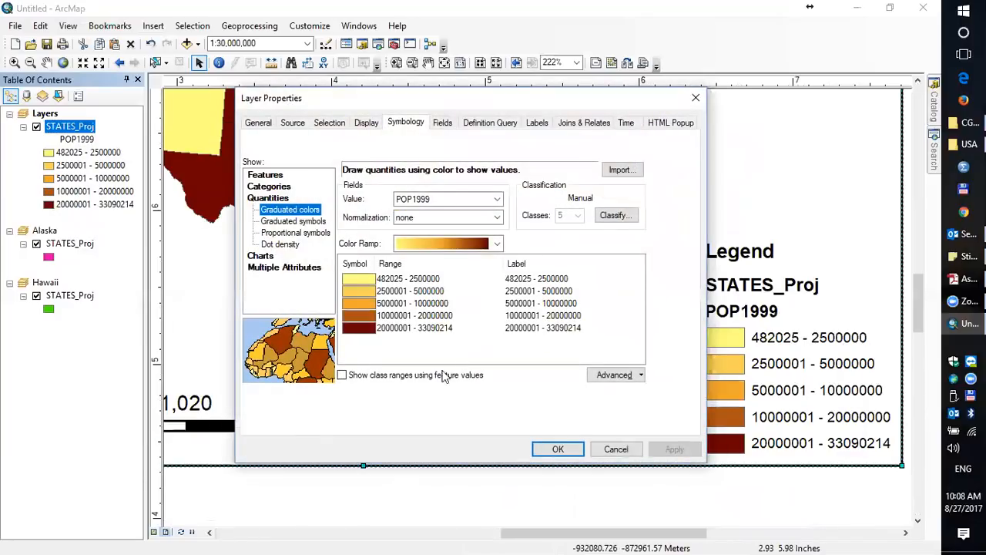
pyautogui.doubleClick(563, 281)
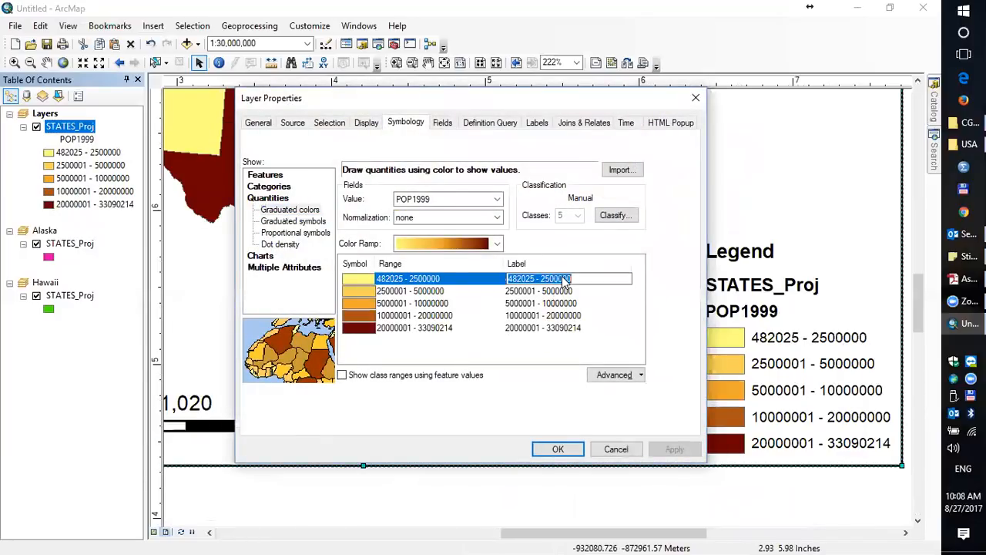
pyautogui.click(519, 280)
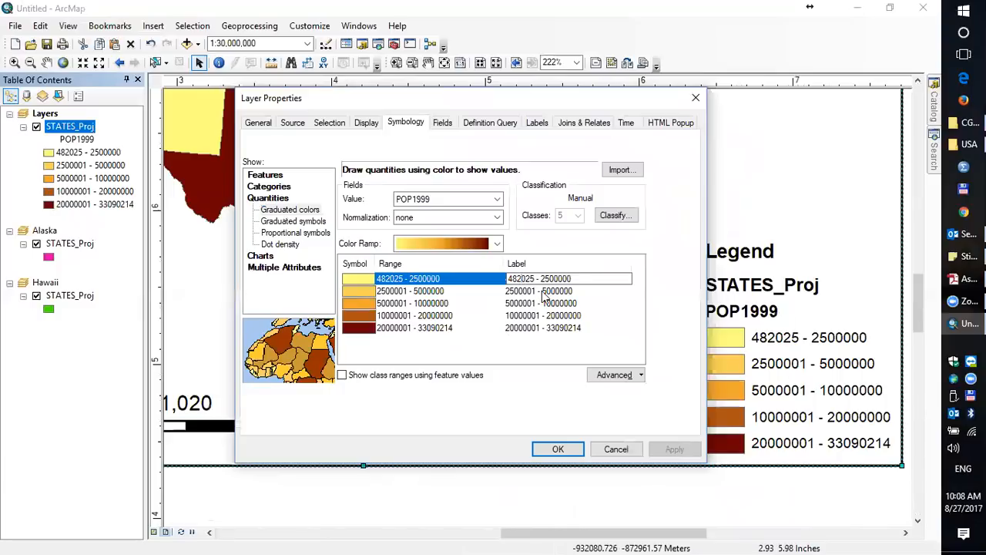
pyautogui.write(',')
pyautogui.click(561, 279)
pyautogui.write(',')
pyautogui.click(548, 279)
pyautogui.write(',')
# Add thousands separators to the second class label so that it reads 2,500,001 - 5,000,000.
pyautogui.click(526, 291)
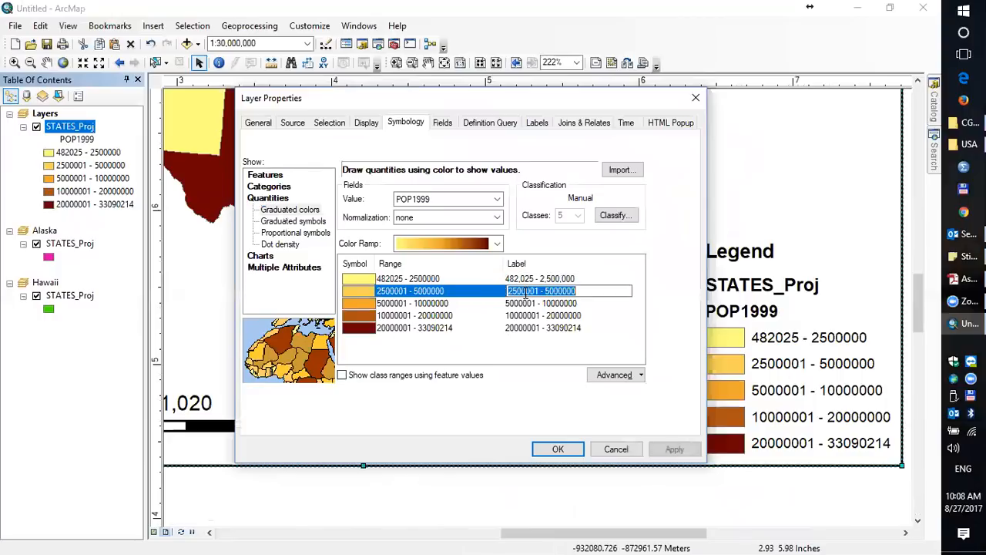
pyautogui.click(526, 291)
pyautogui.write(',')
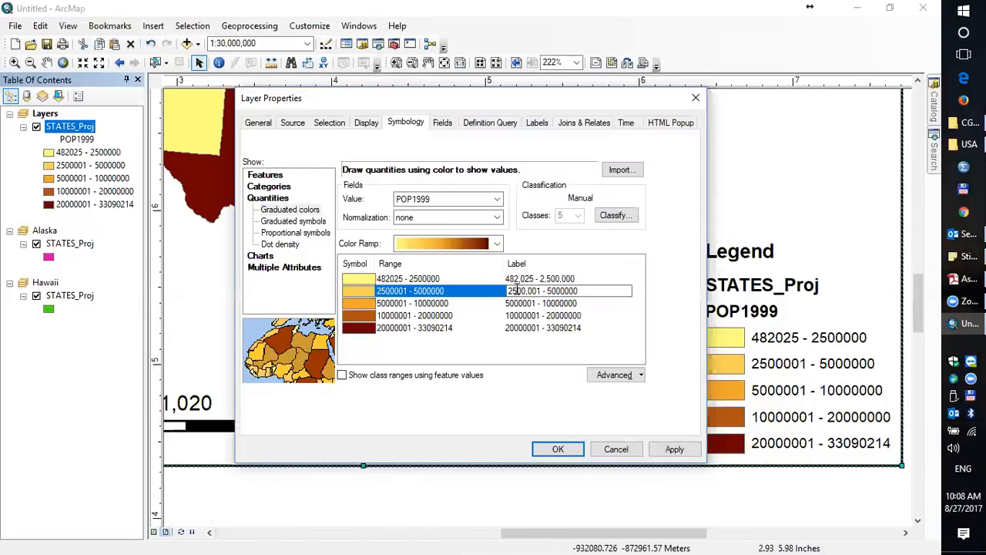
pyautogui.click(512, 291)
pyautogui.write(',')
pyautogui.click(567, 291)
pyautogui.write(',,')
# Add thousands separators to the third class label so that it reads 5,000,001 - 10,000,000.
pyautogui.click(568, 303)
pyautogui.click(571, 303)
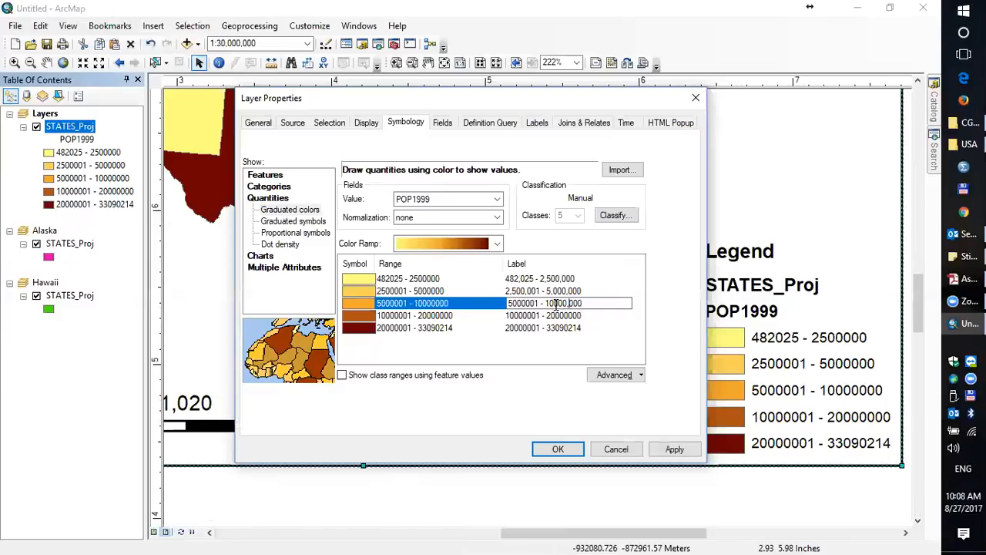
pyautogui.write(',')
pyautogui.write(',000,')
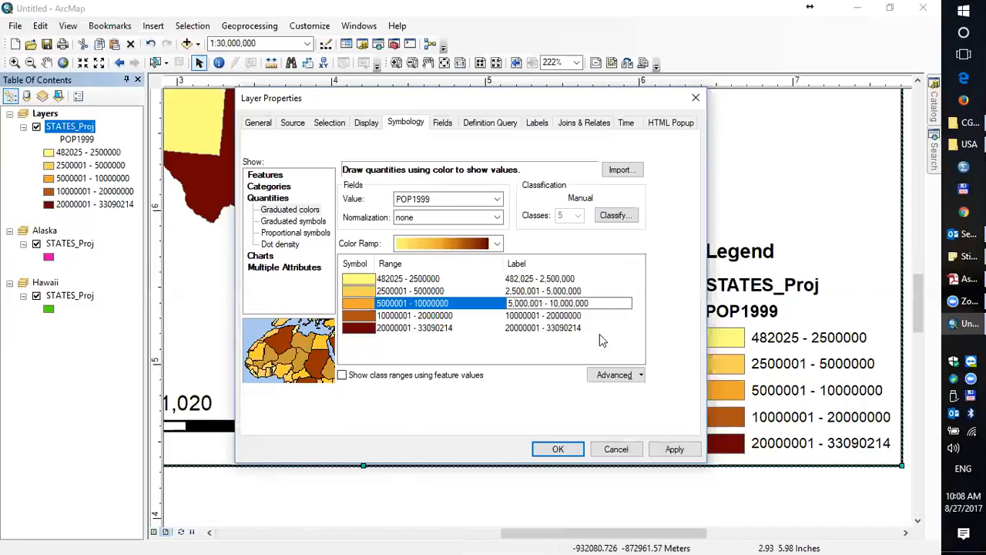
# Add thousands separators to the fourth class label so that it reads 10,000,001 - 20,000,000.
pyautogui.click(574, 316)
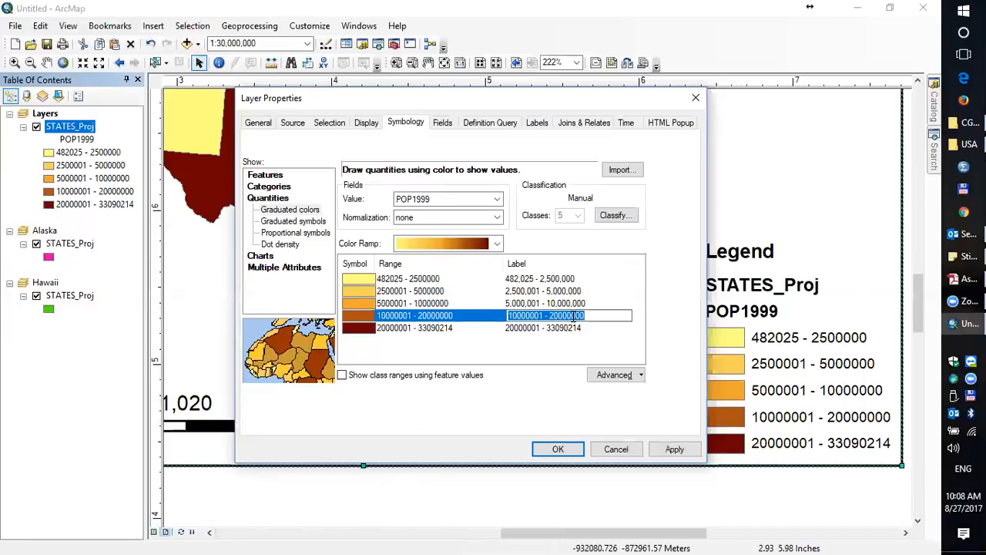
pyautogui.click(572, 315)
pyautogui.write(',')
pyautogui.write(',')
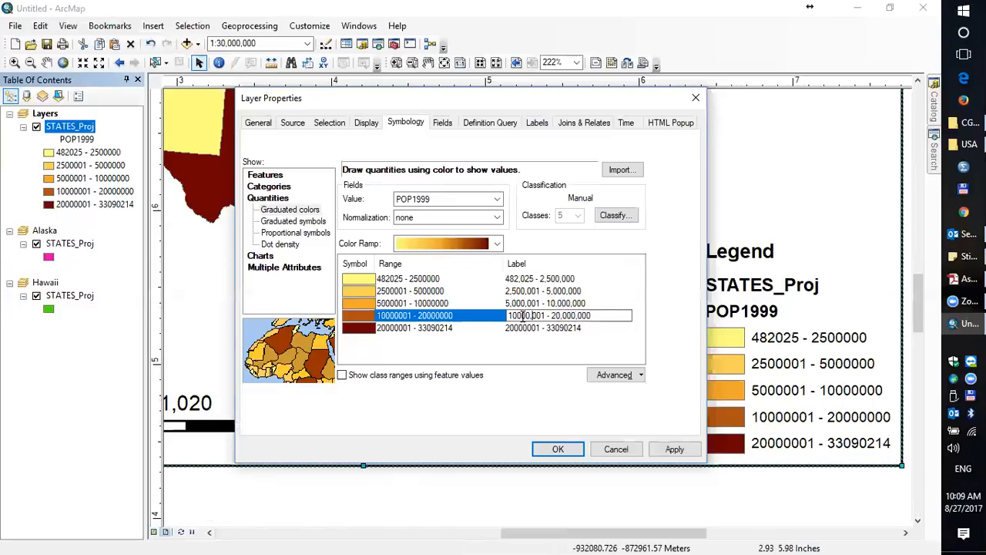
pyautogui.write(',')
# Add thousands separators to the fifth class label, making it 20,000,001 - 33,090,214, and accept the layer properties.
pyautogui.click(574, 328)
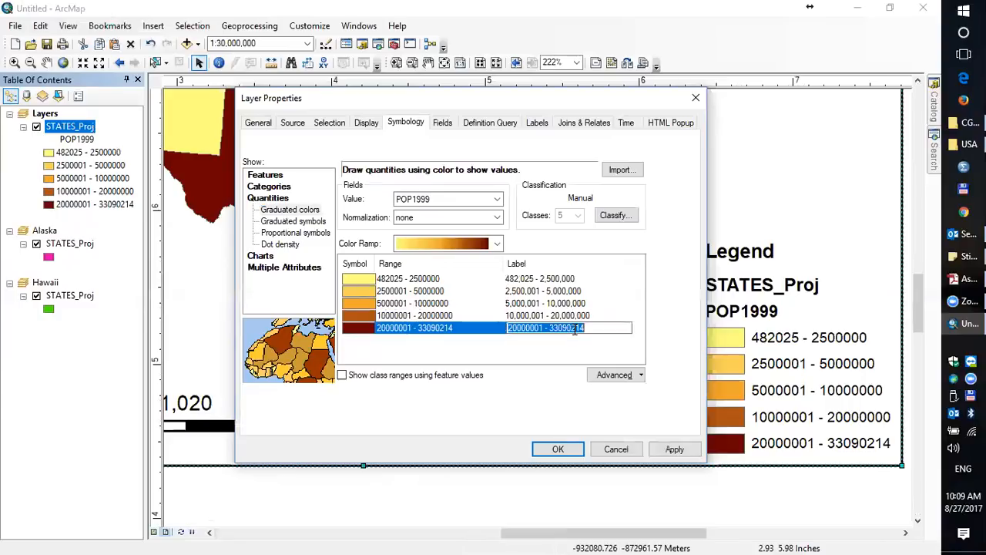
pyautogui.click(572, 328)
pyautogui.write(',')
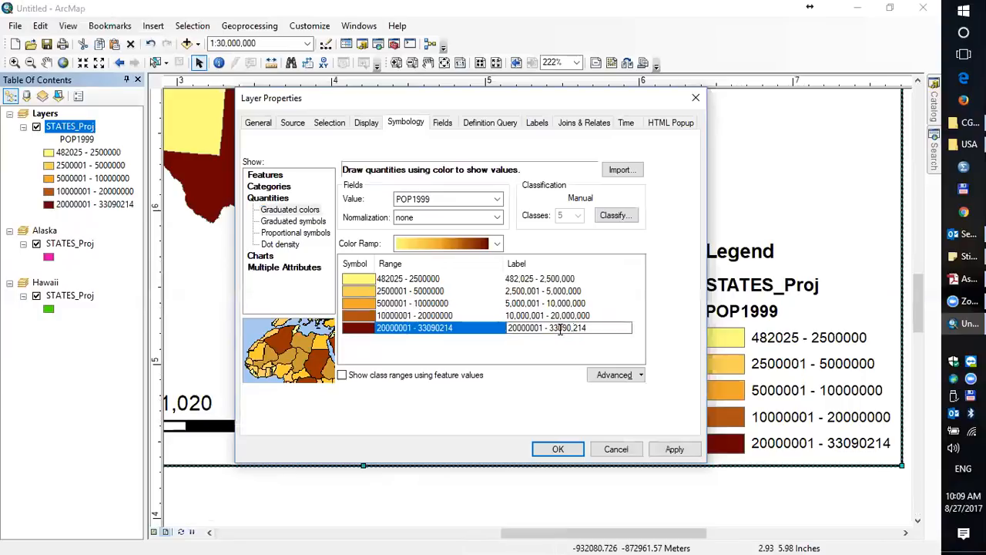
pyautogui.click(560, 328)
pyautogui.write(',')
pyautogui.click(531, 328)
pyautogui.write(',')
pyautogui.click(564, 451)
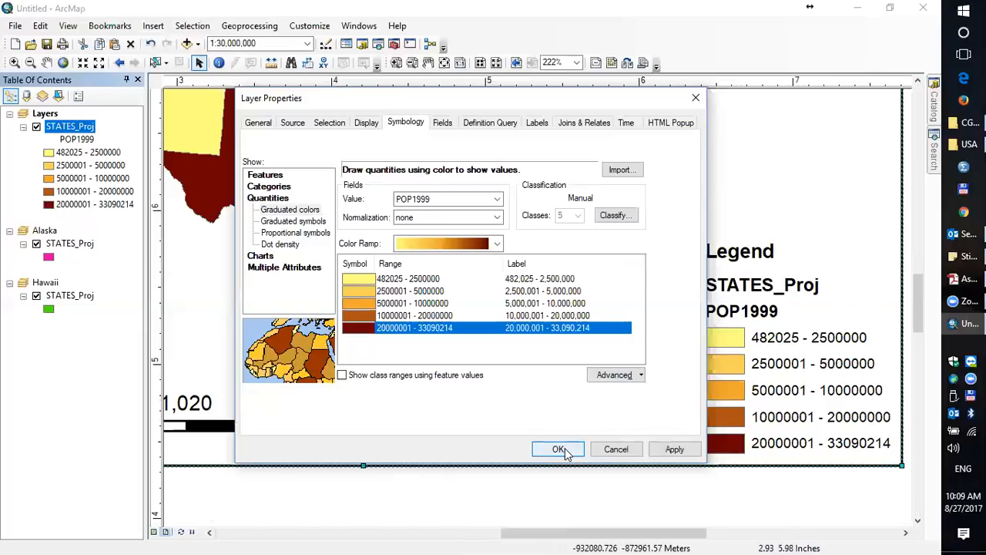
pyautogui.click(561, 450)
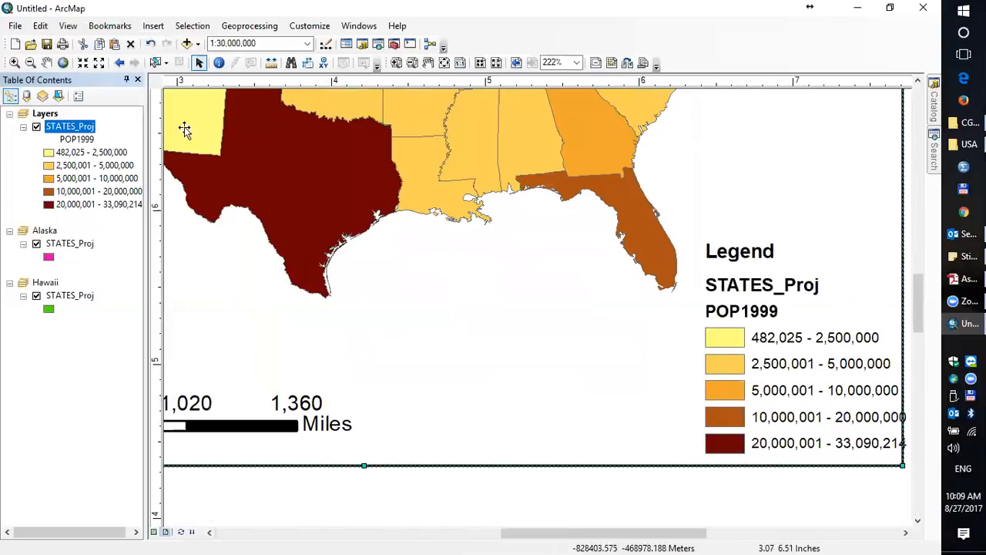
# Move the legend slightly left so that its widened class labels fit inside the United States frame's border.
pyautogui.click(738, 336)
pyautogui.moveTo(776, 325); pyautogui.dragTo(760, 329)
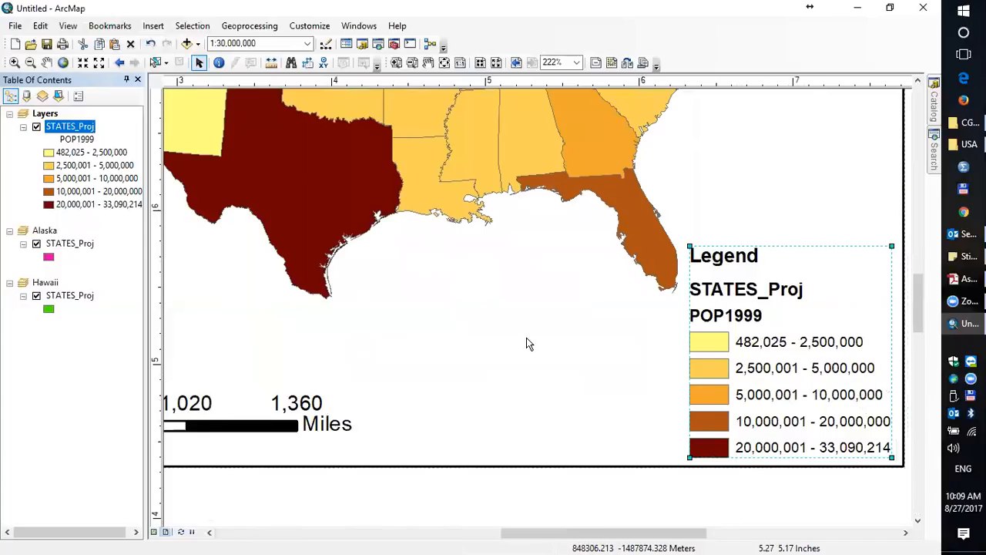
pyautogui.scroll(4, 526, 344)
pyautogui.scroll(3, 529, 342)
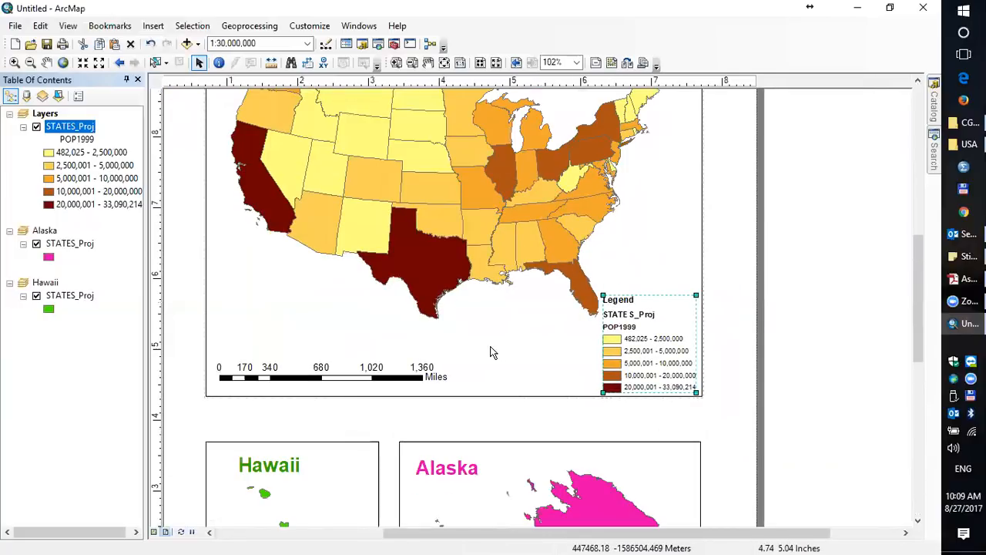
pyautogui.click(486, 348)
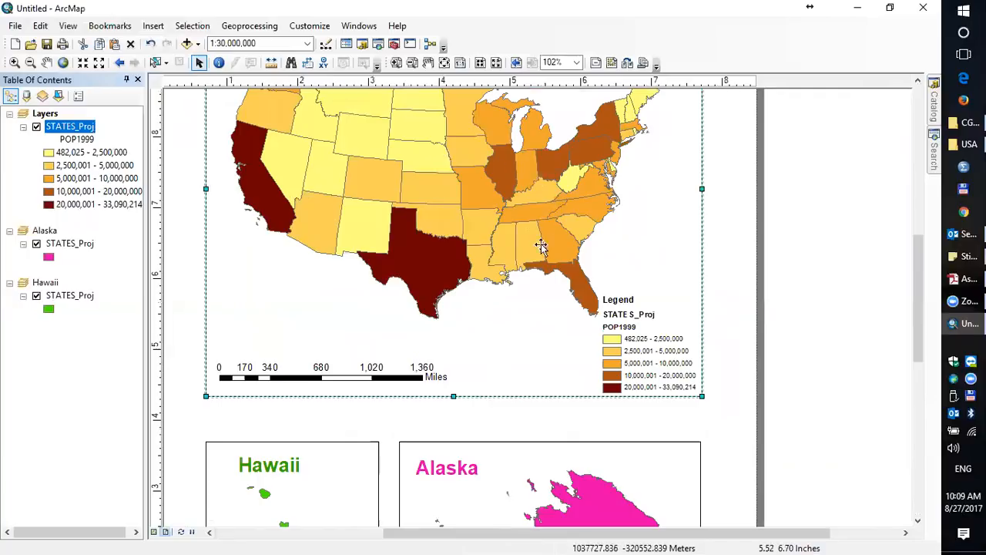
# Widen the United States frame's scale bar so that it spans 1,600 miles.
pyautogui.click(416, 377)
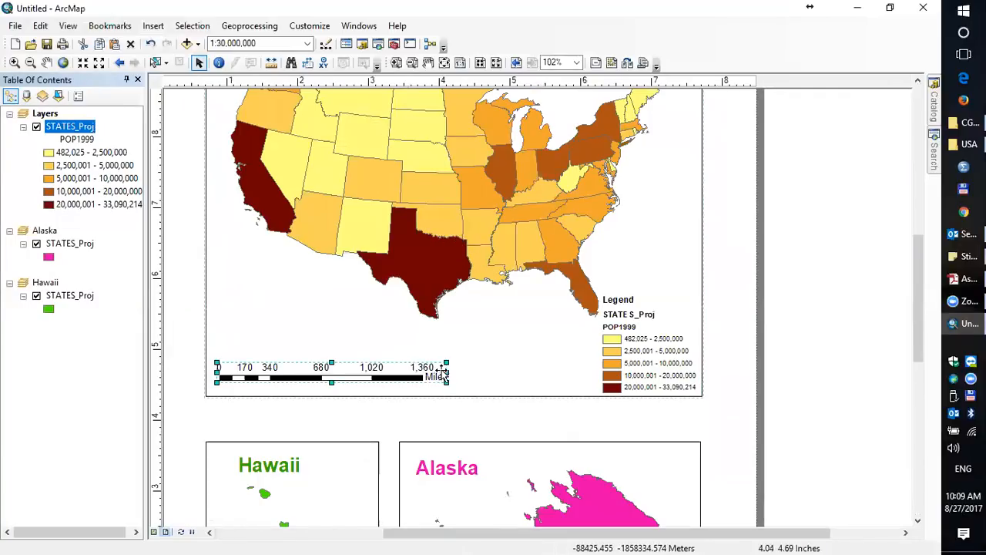
pyautogui.moveTo(450, 373); pyautogui.dragTo(453, 373)
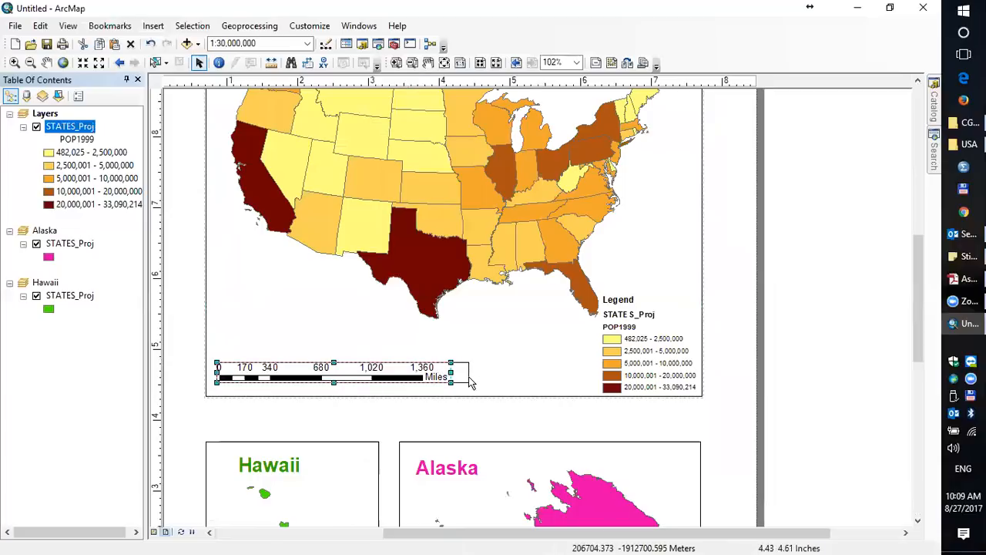
pyautogui.click(515, 371)
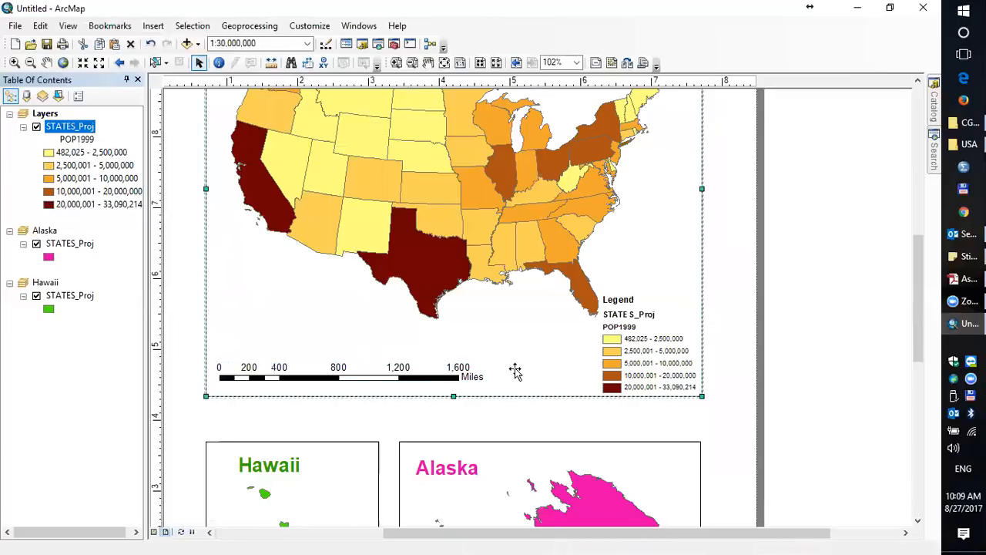
# Examine the whole layout page, including the United States, Hawaii and Alaska frames and their scale bars.
pyautogui.scroll(3, 514, 372)
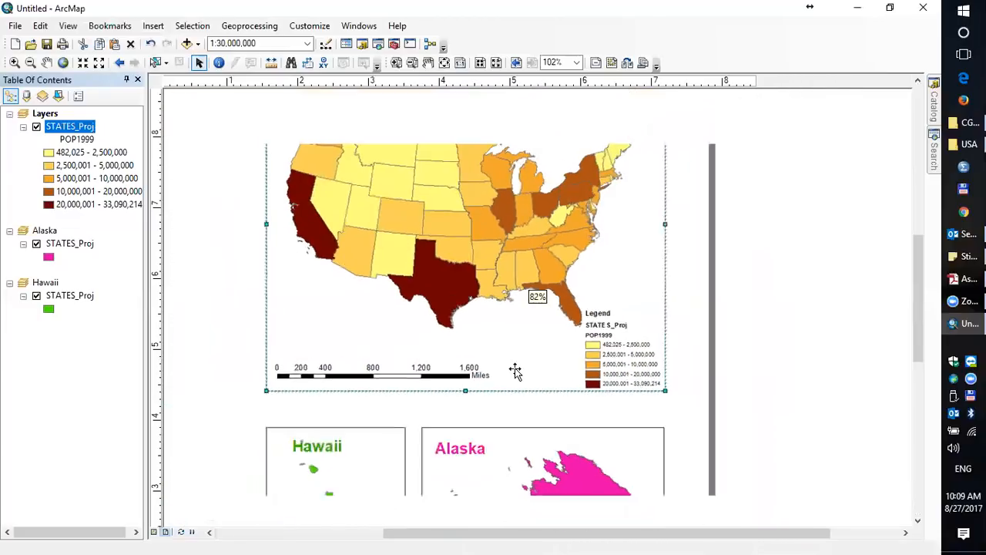
pyautogui.moveTo(920, 267); pyautogui.dragTo(914, 319)
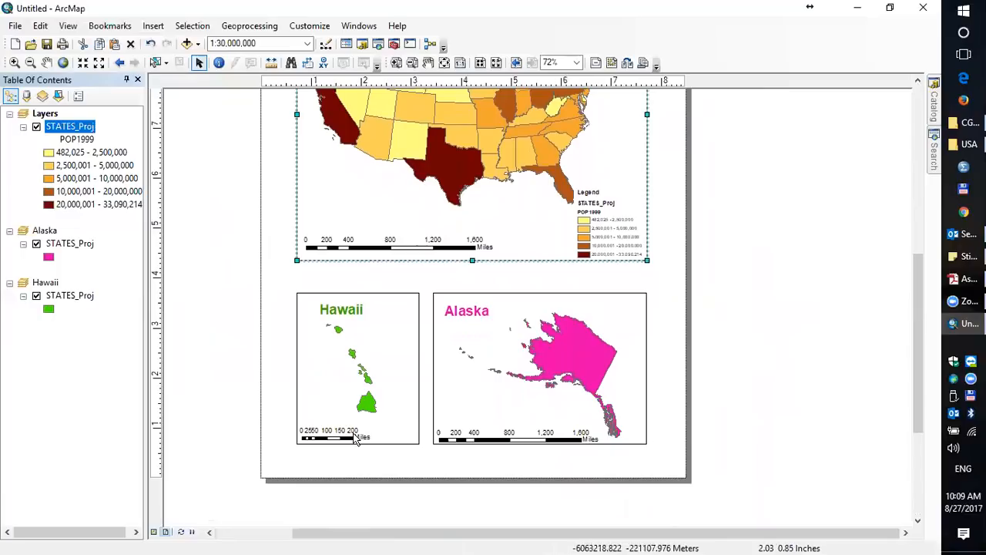
pyautogui.moveTo(914, 409); pyautogui.dragTo(920, 338)
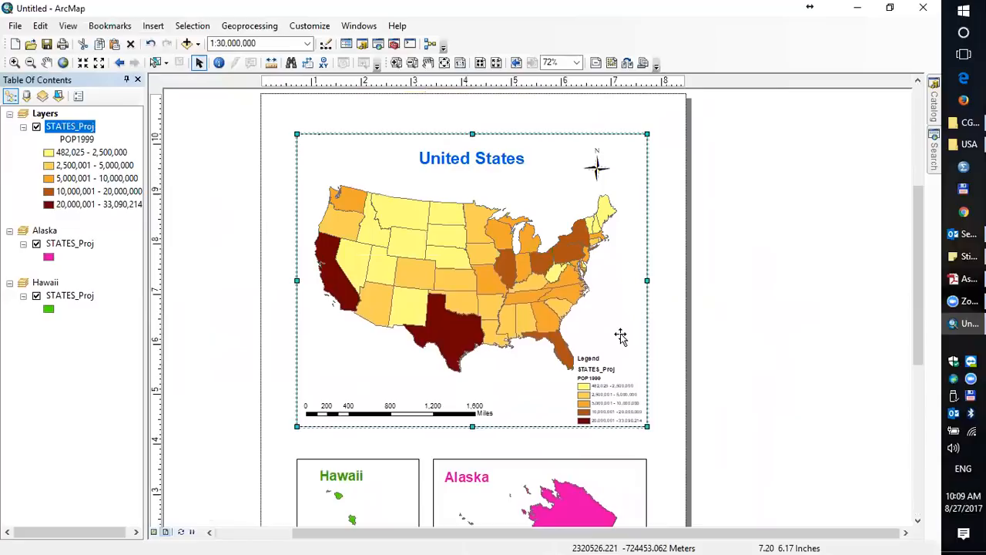
pyautogui.scroll(1, 621, 336)
pyautogui.scroll(-3, 621, 336)
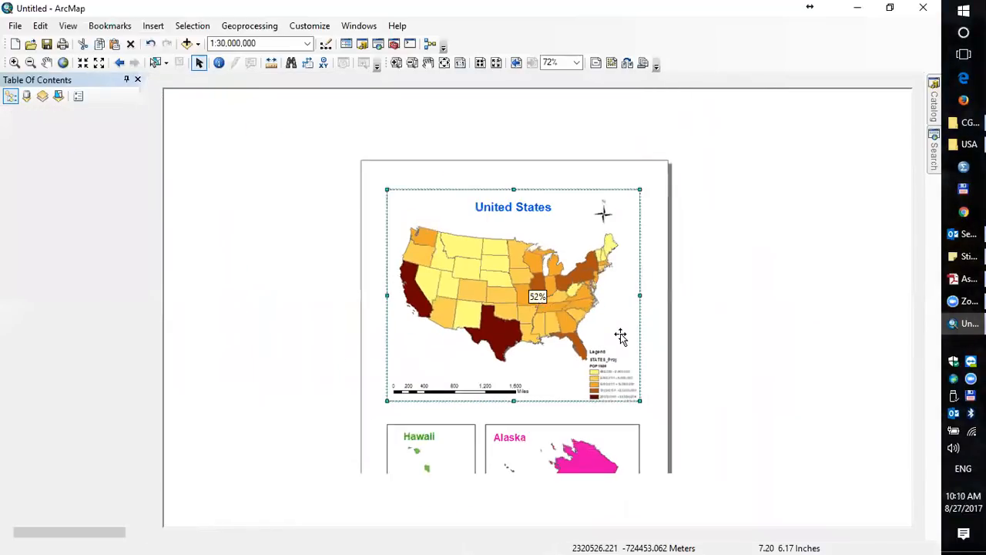
pyautogui.moveTo(917, 280); pyautogui.dragTo(918, 315)
pyautogui.moveTo(920, 361); pyautogui.dragTo(926, 348)
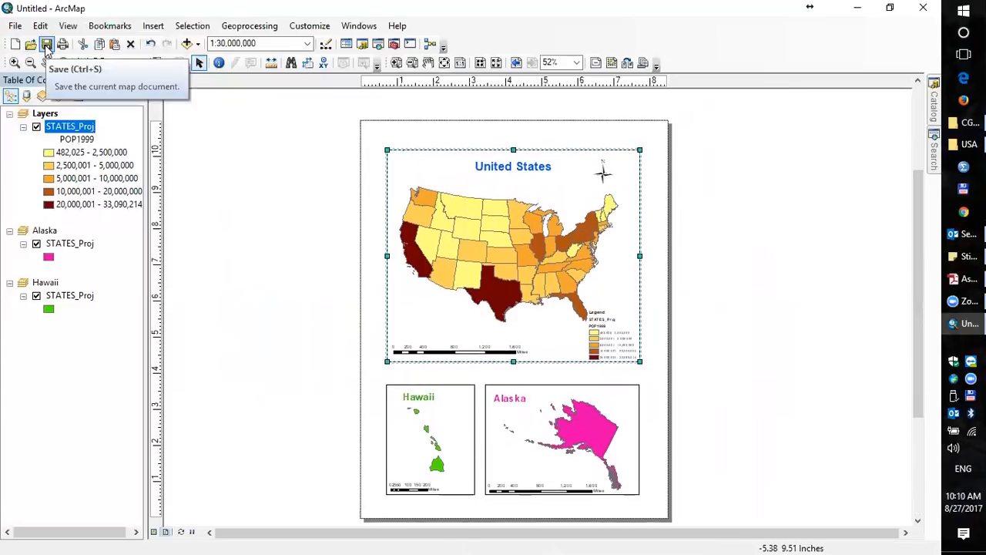
# Save the map document as United States.mxd in the CGN5320 Data folder.
pyautogui.click(46, 45)
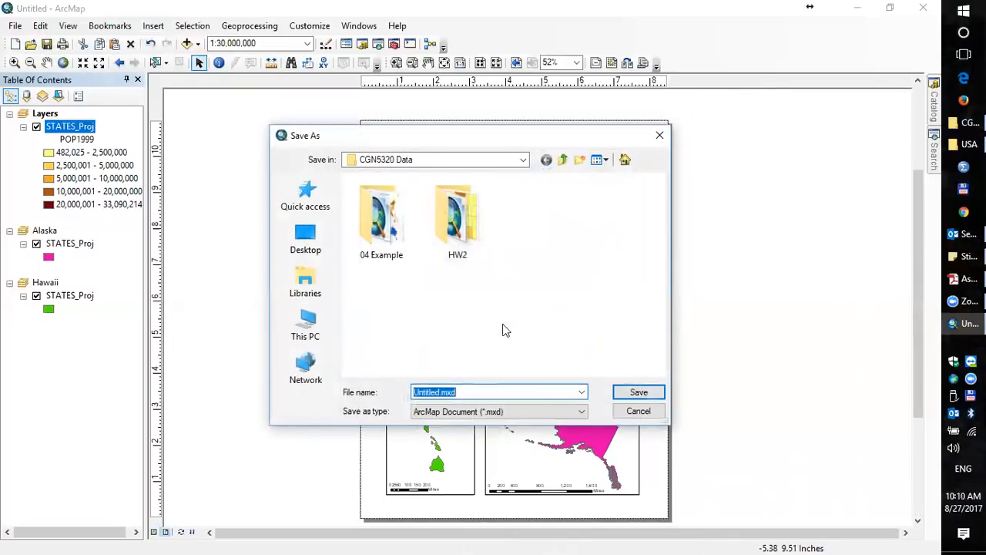
pyautogui.click(442, 391)
pyautogui.moveTo(438, 393); pyautogui.dragTo(406, 395)
pyautogui.write('United States')
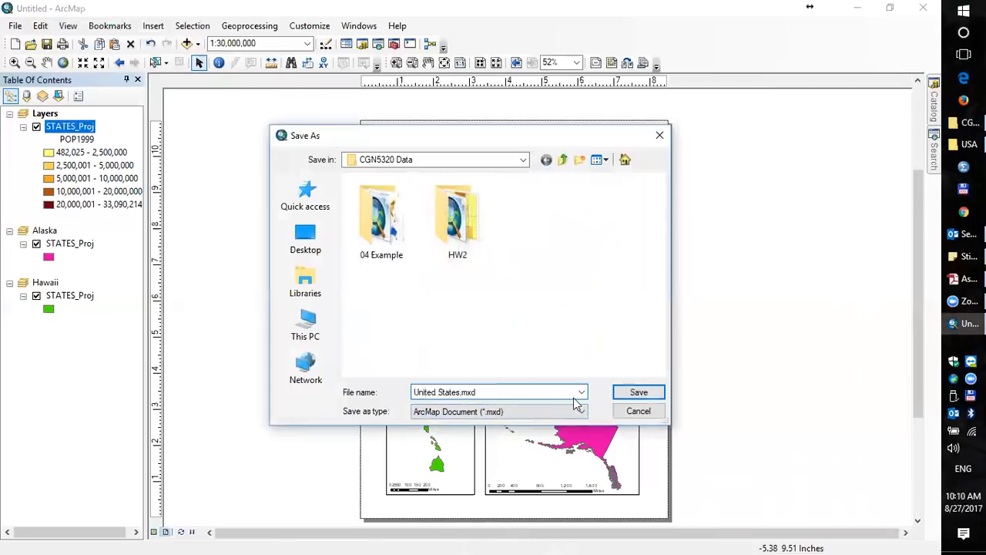
pyautogui.click(616, 395)
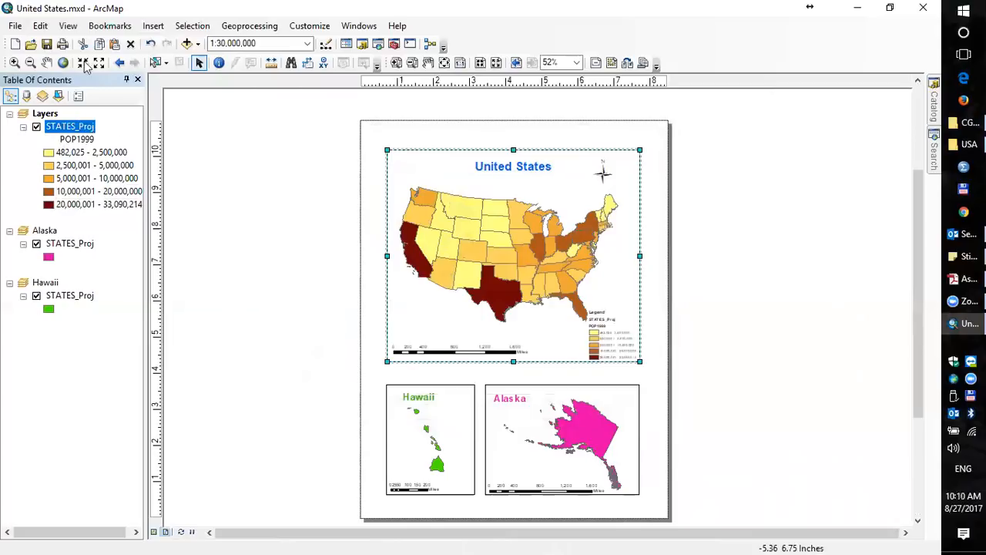
# Export the map layout as the JPEG image United States.jpg at 96 dpi in the CGN5320 Data folder.
pyautogui.click(16, 27)
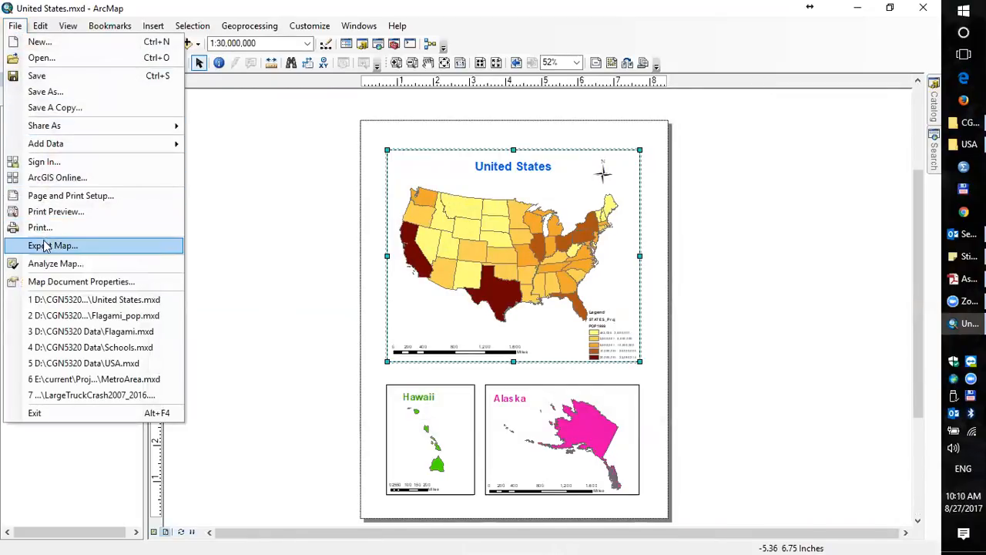
pyautogui.click(44, 248)
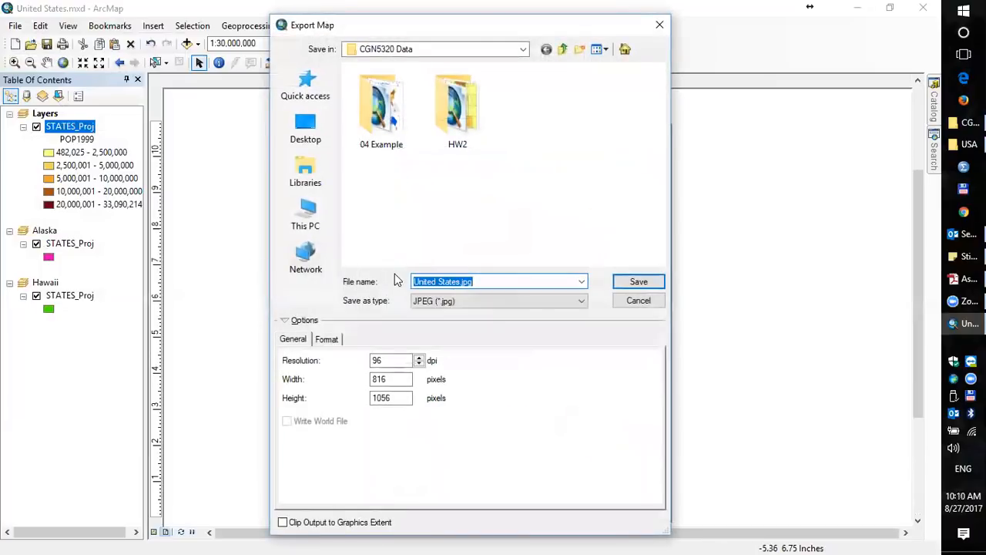
pyautogui.click(634, 282)
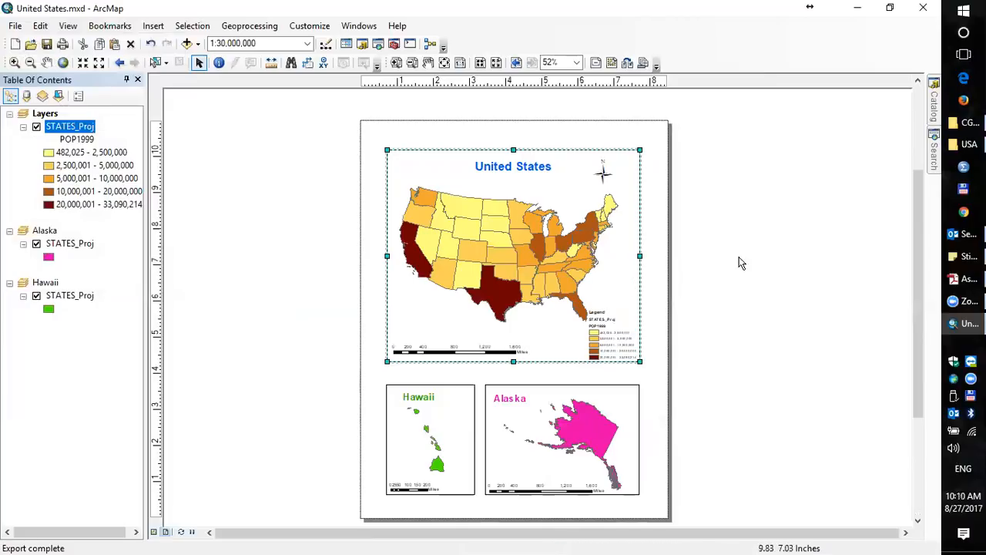
# Switch to File Explorer, view the exported United States.jpg from the CGN5320 Data folder, and close the image viewer.
pyautogui.click(963, 126)
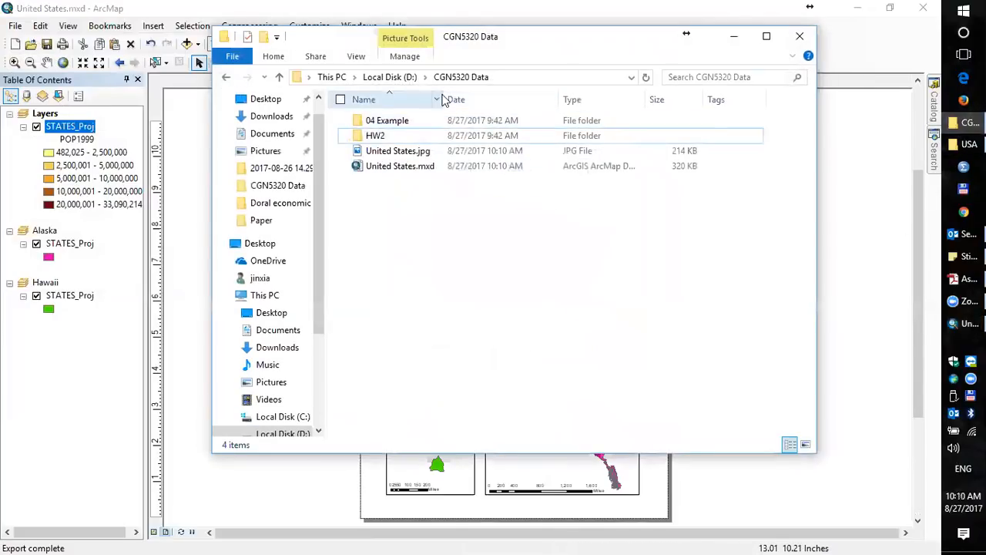
pyautogui.moveTo(444, 94); pyautogui.dragTo(497, 99)
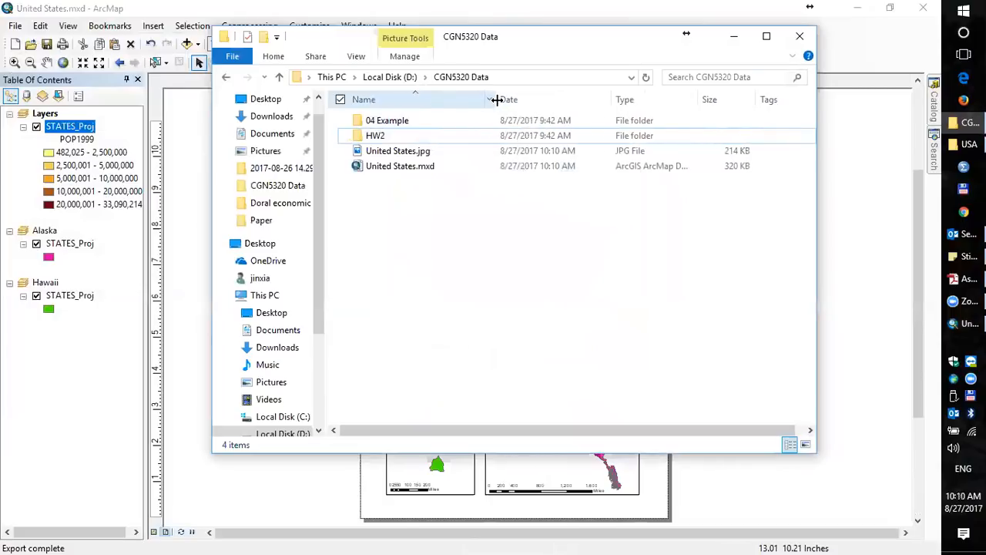
pyautogui.doubleClick(398, 151)
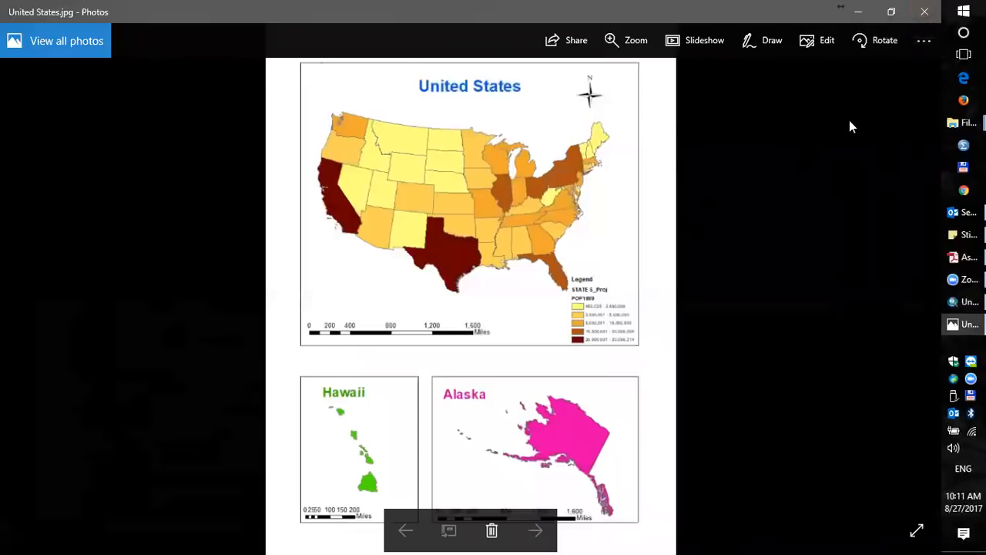
pyautogui.click(924, 41)
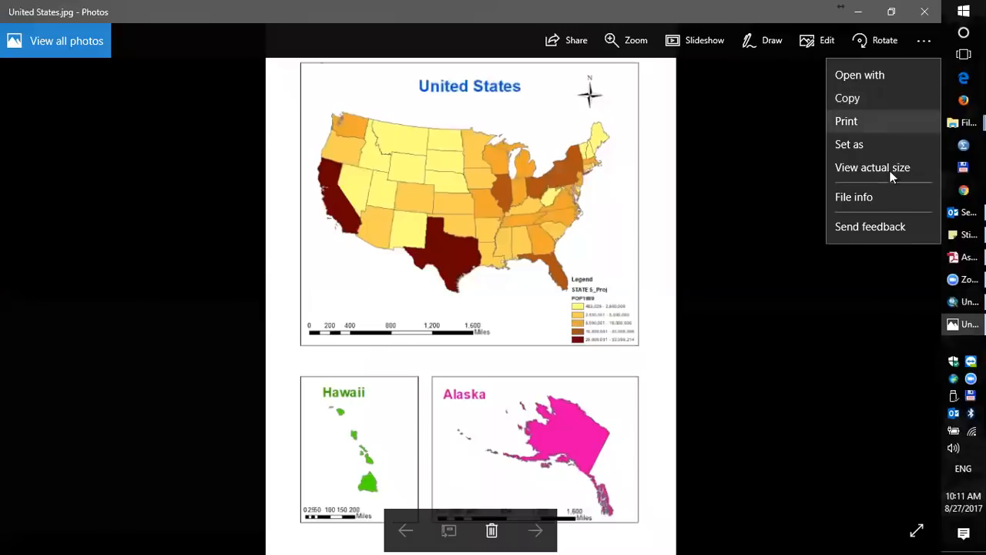
pyautogui.click(758, 126)
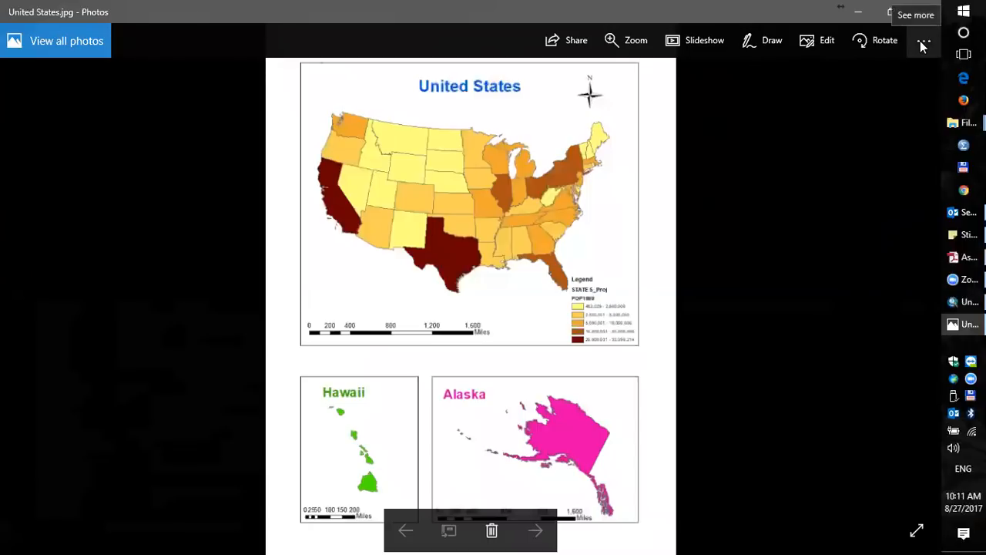
pyautogui.click(924, 12)
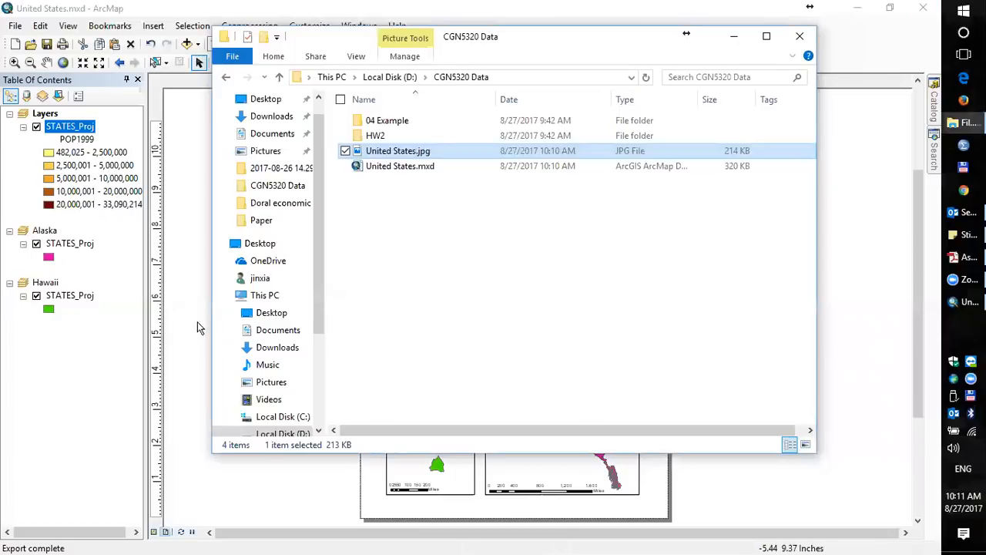
# Minimize ArcMap, examine the STATES_Proj source files in D:\Data\USA\States in File Explorer, and switch back to ArcMap.
pyautogui.click(282, 490)
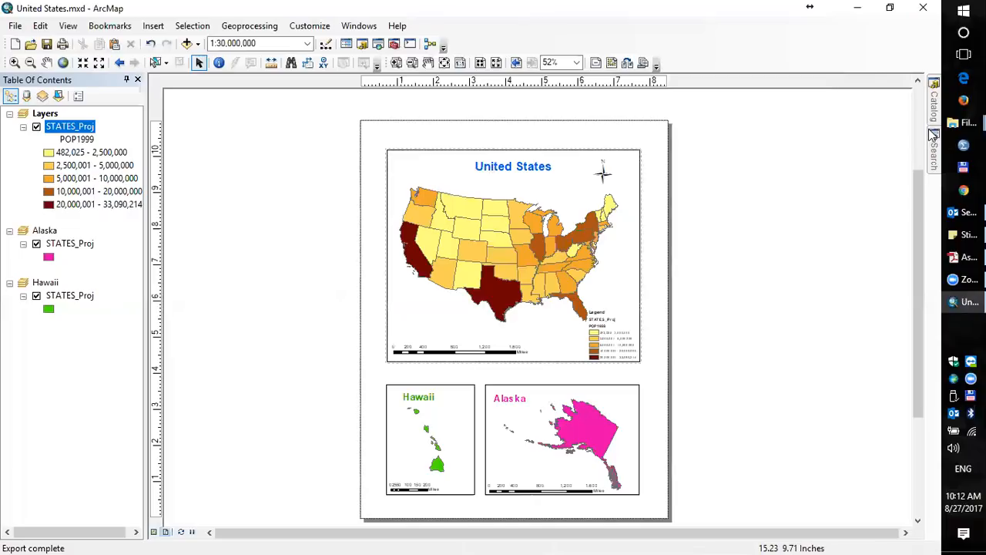
pyautogui.click(858, 8)
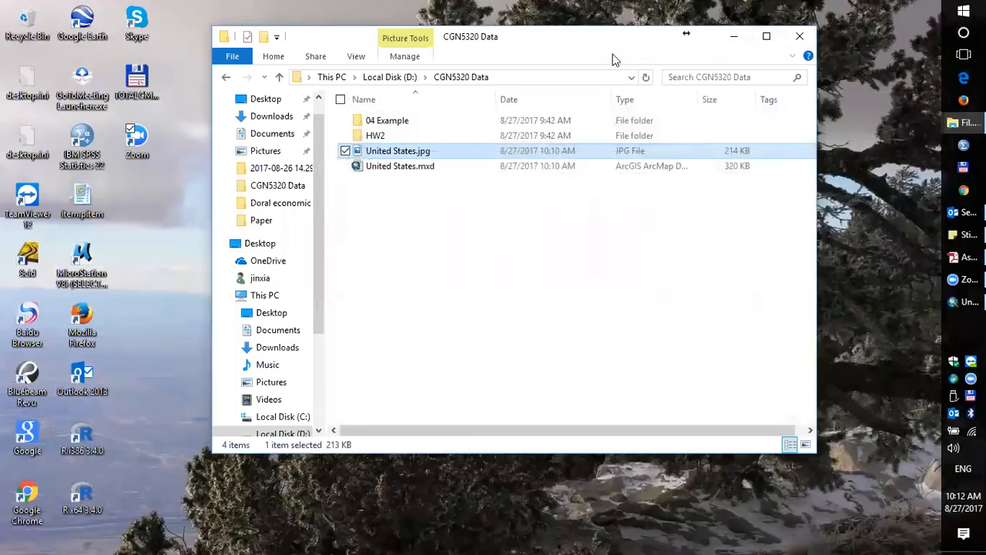
pyautogui.moveTo(606, 53); pyautogui.dragTo(573, 99)
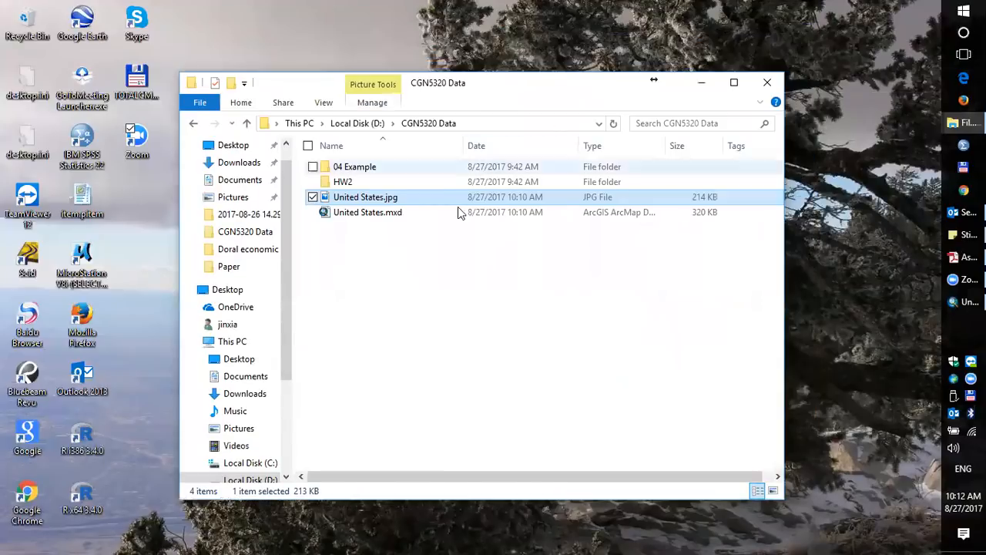
pyautogui.click(357, 125)
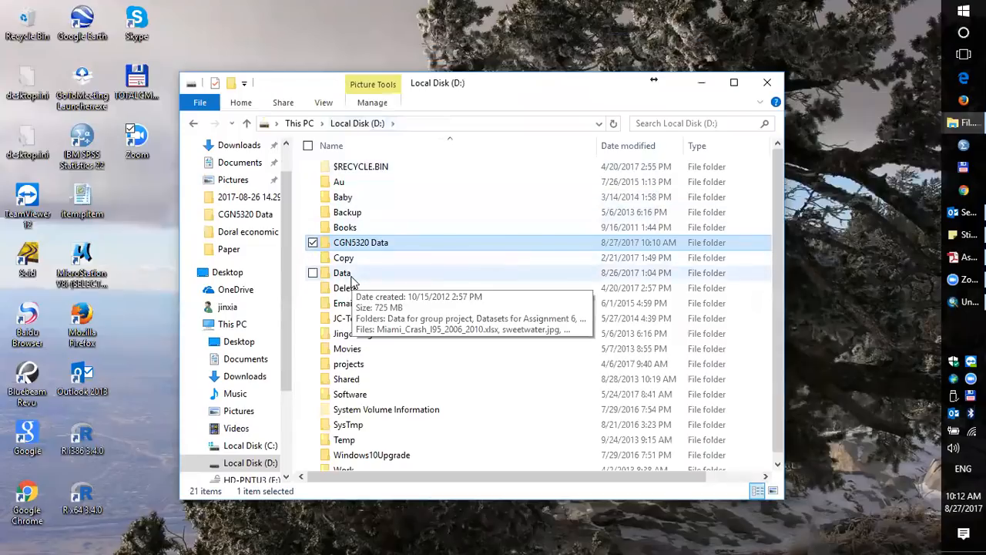
pyautogui.doubleClick(354, 274)
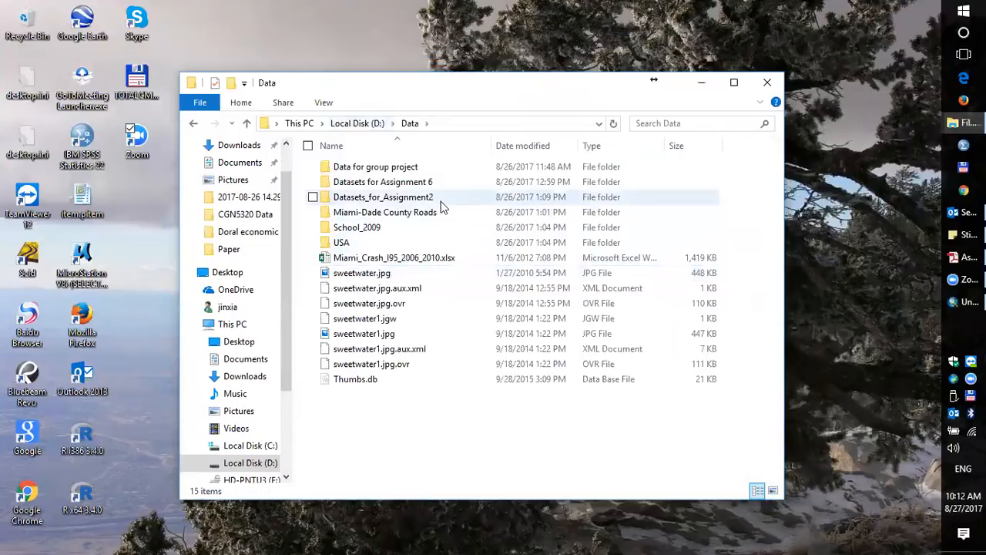
pyautogui.doubleClick(340, 243)
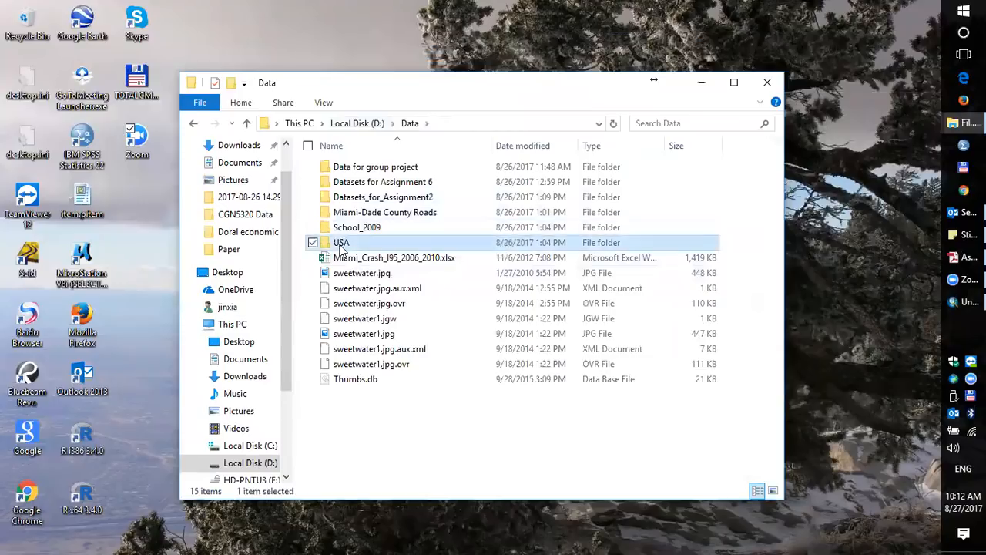
pyautogui.doubleClick(346, 197)
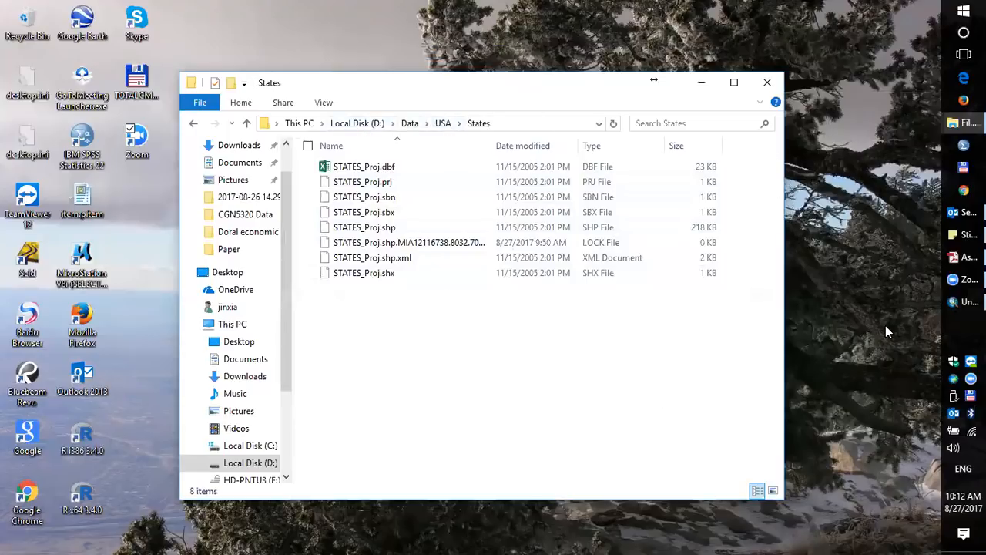
pyautogui.click(963, 302)
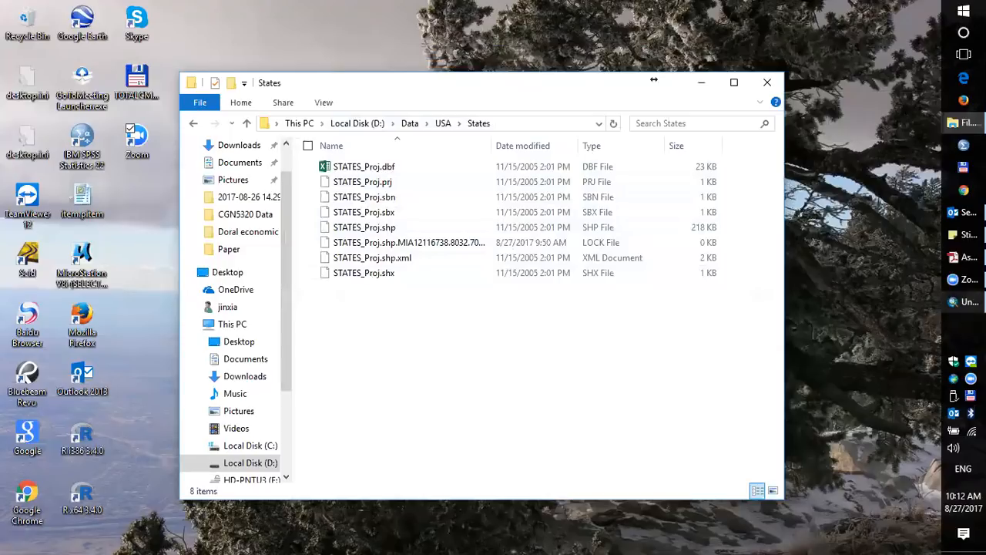